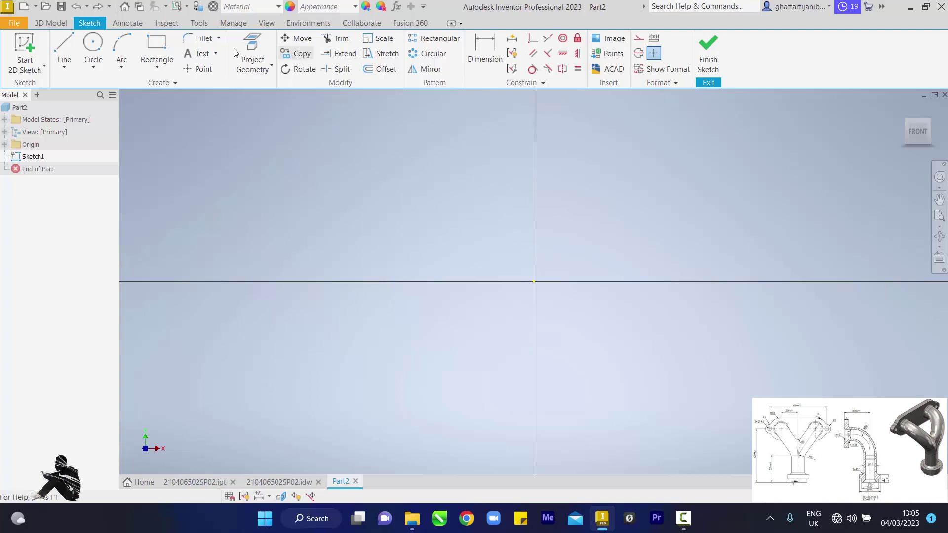
Sketch a vertical line about 9 mm long up from the origin, continued by a line sloping up and to the right.
{"action": "left_click", "coordinate": [64, 52]}
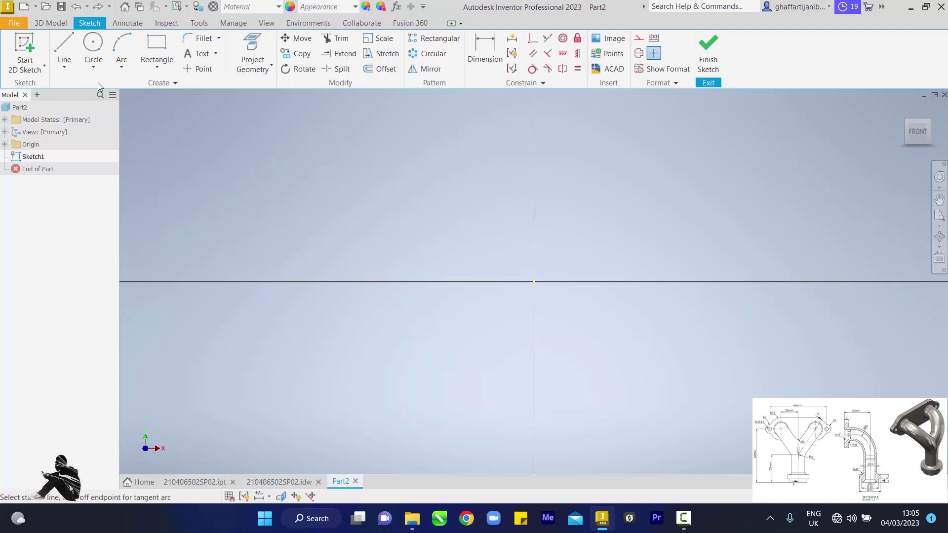
{"action": "left_click", "coordinate": [534, 278]}
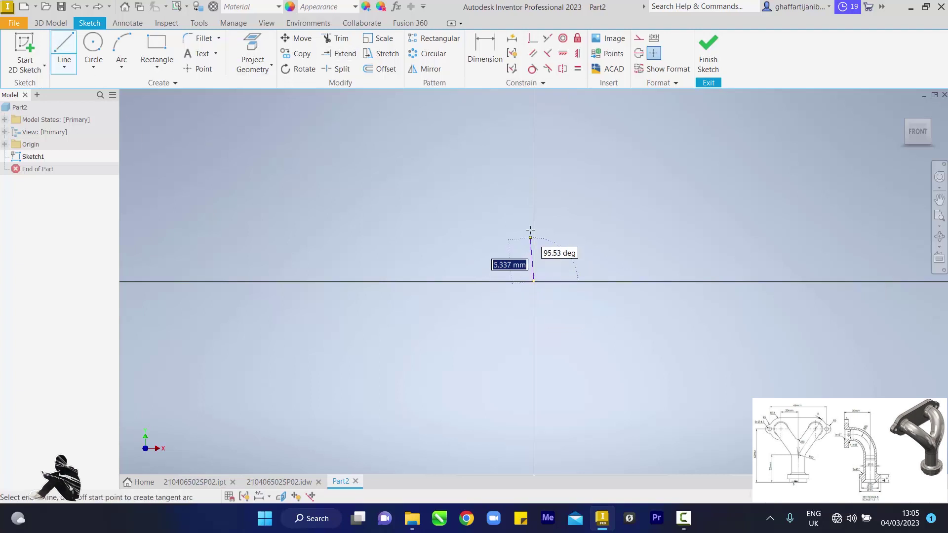
{"action": "left_click", "coordinate": [583, 161]}
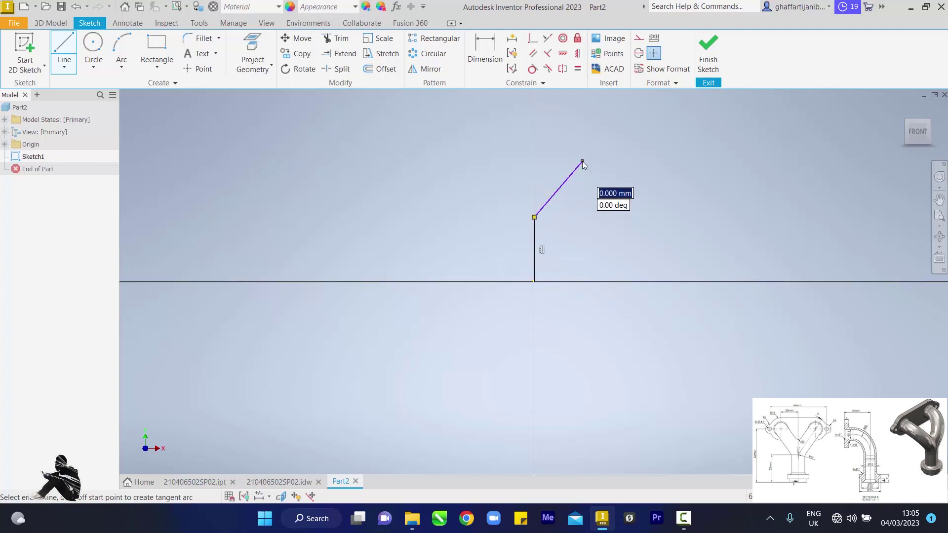
{"action": "right_click", "coordinate": [582, 163]}
{"action": "left_click", "coordinate": [613, 162]}
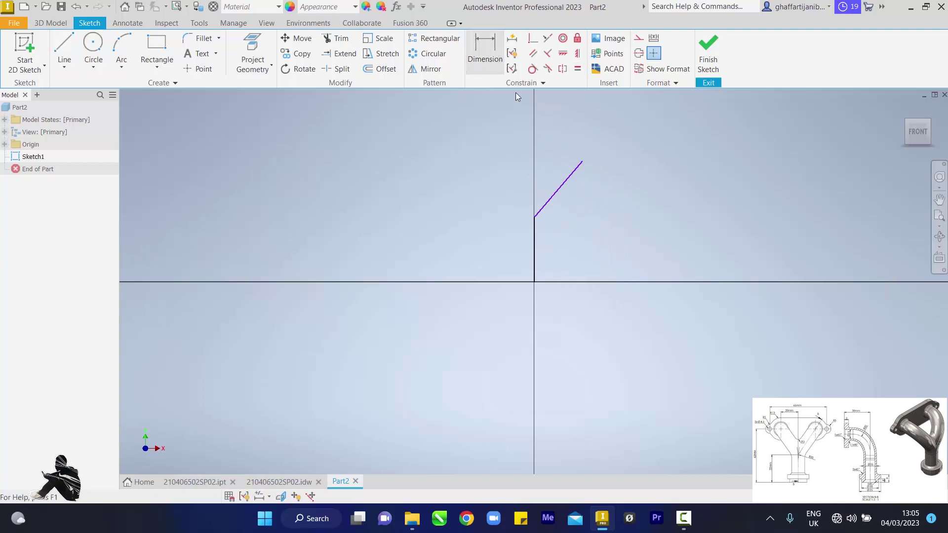
Dimension the vertical line's length and set it to 32 mm.
{"action": "key", "text": "d"}
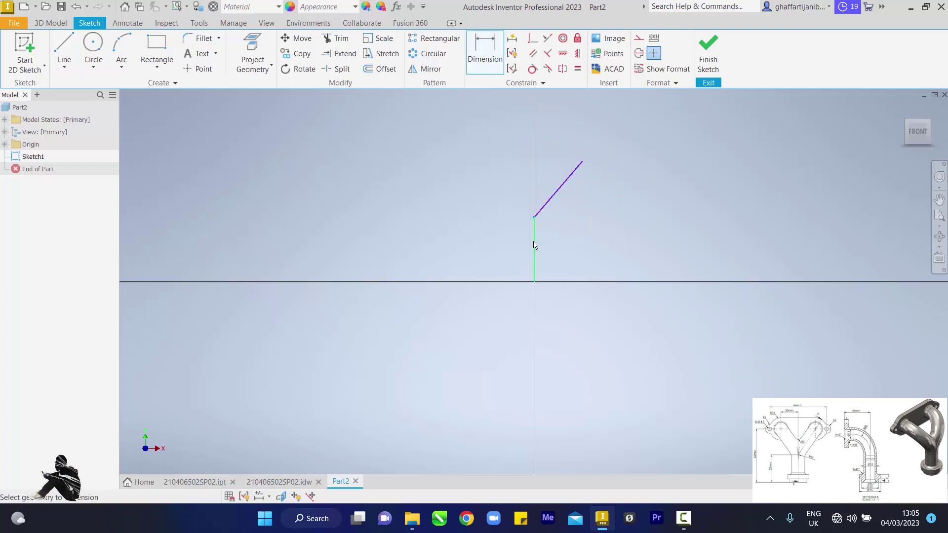
{"action": "left_click", "coordinate": [534, 279]}
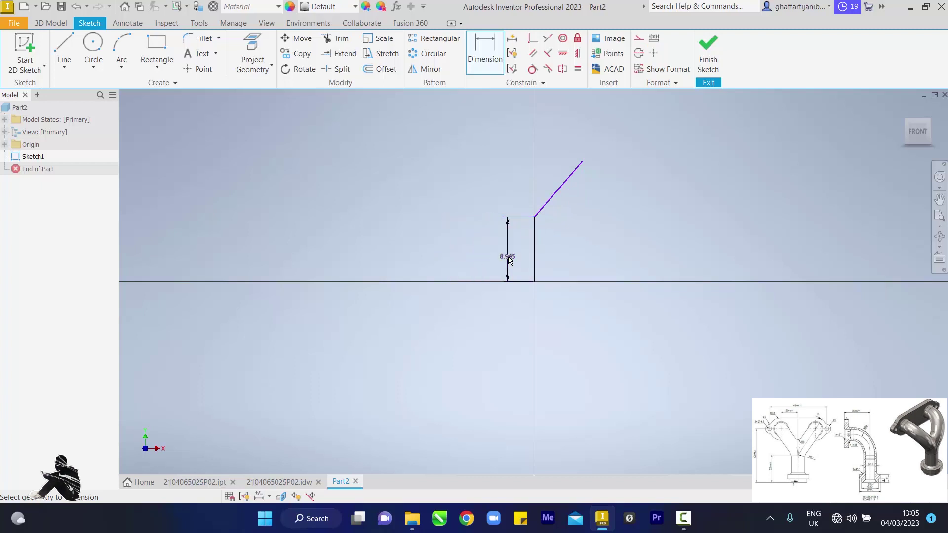
{"action": "left_click", "coordinate": [508, 260]}
{"action": "type", "text": "32"}
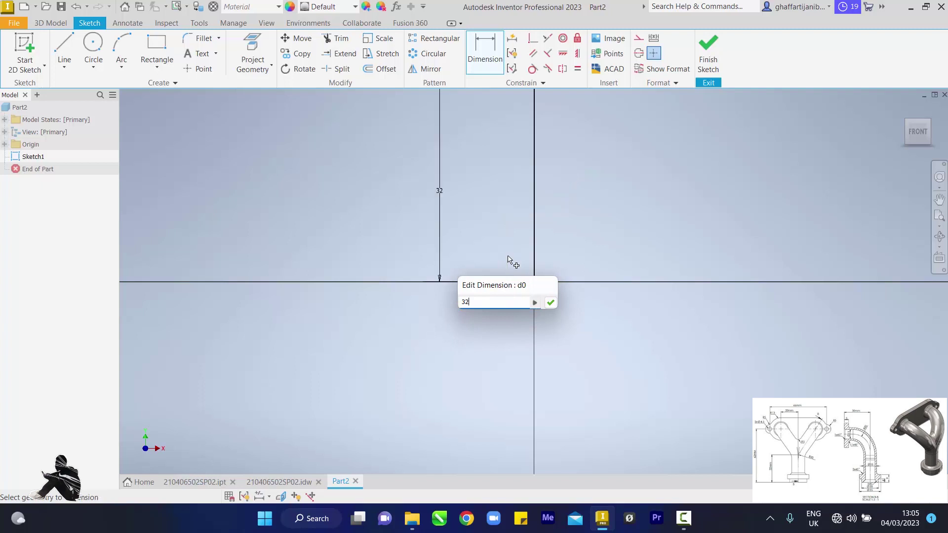
{"action": "key", "text": "Return"}
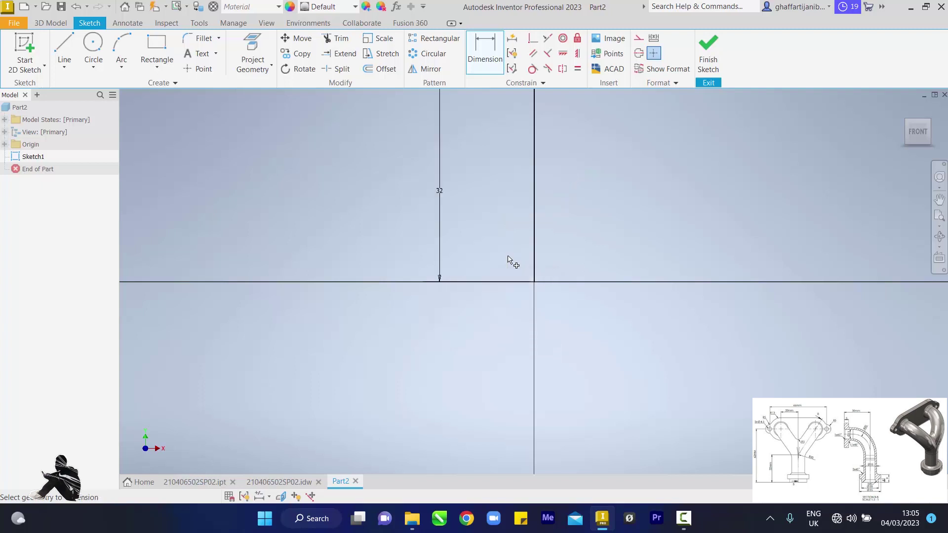
Dimension the height of the sloped line's upper end above the origin as 62 mm.
{"action": "left_click", "coordinate": [938, 218]}
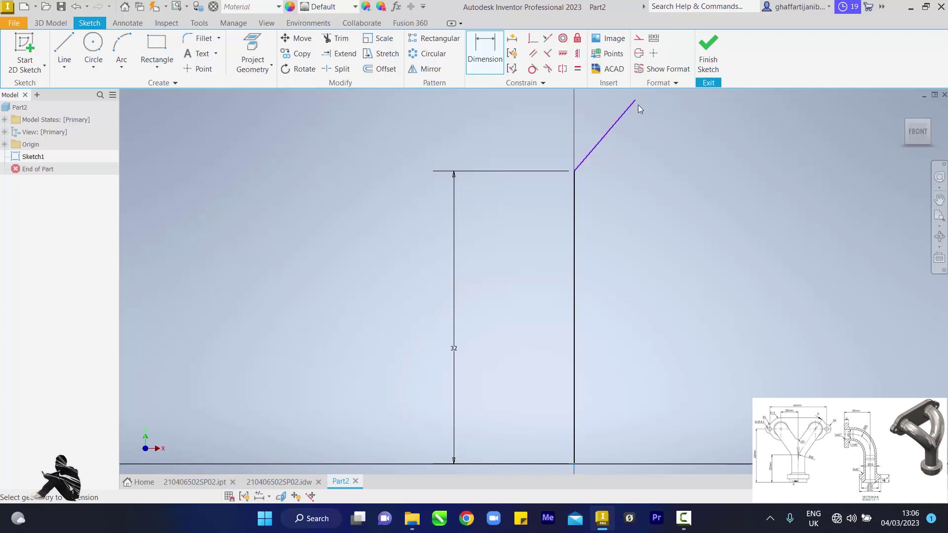
{"action": "left_click", "coordinate": [709, 278]}
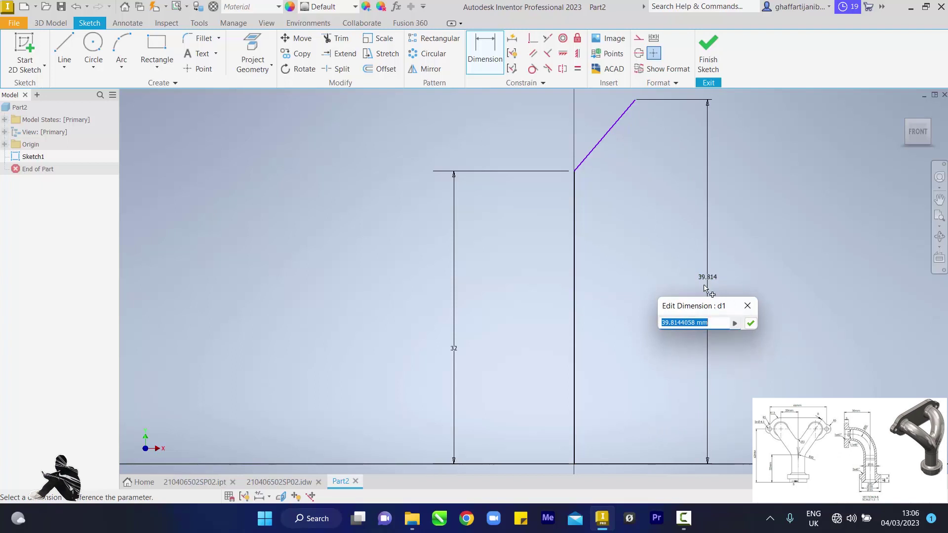
{"action": "type", "text": "62"}
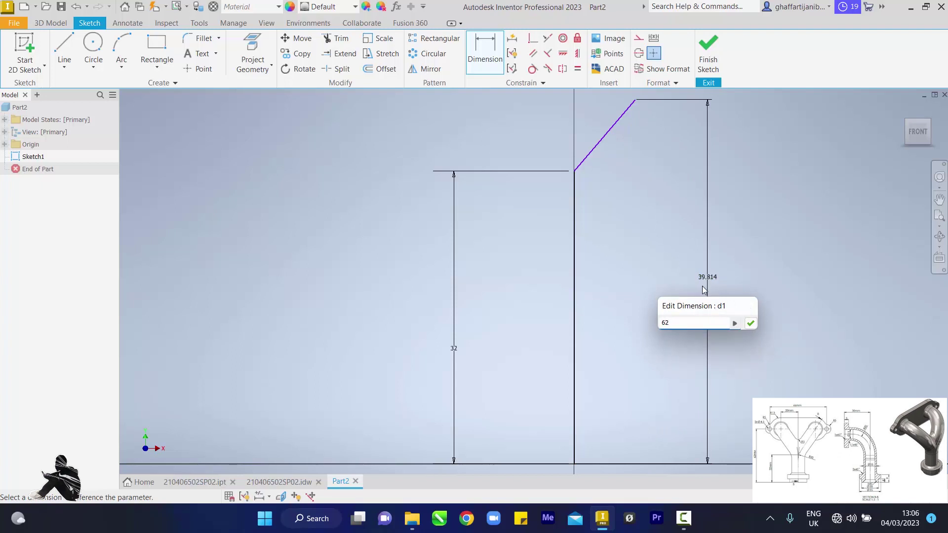
{"action": "key", "text": "Return"}
Dimension the horizontal offset between the vertical line and the sloped line's upper end as 20 mm.
{"action": "scroll", "coordinate": [664, 378], "scroll_direction": "down", "scroll_amount": 2}
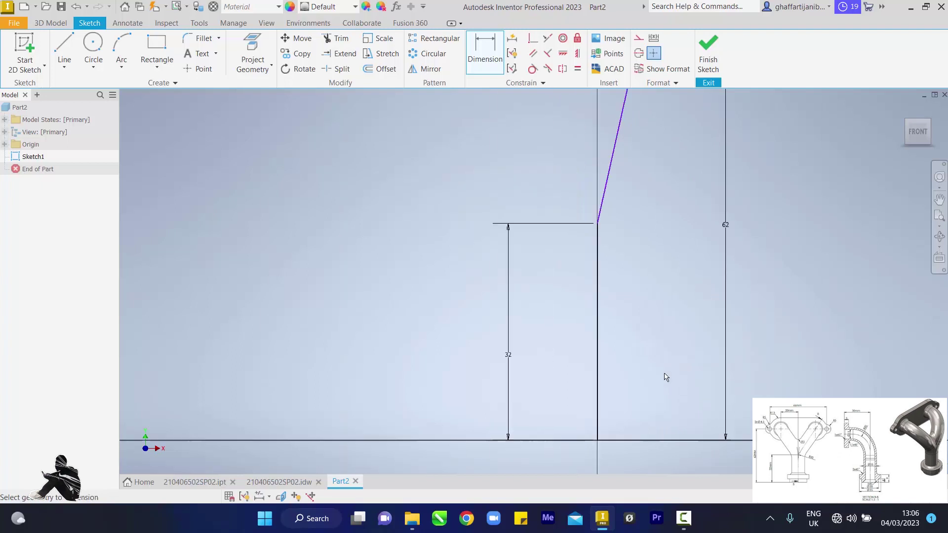
{"action": "scroll", "coordinate": [665, 377], "scroll_direction": "down", "scroll_amount": 2}
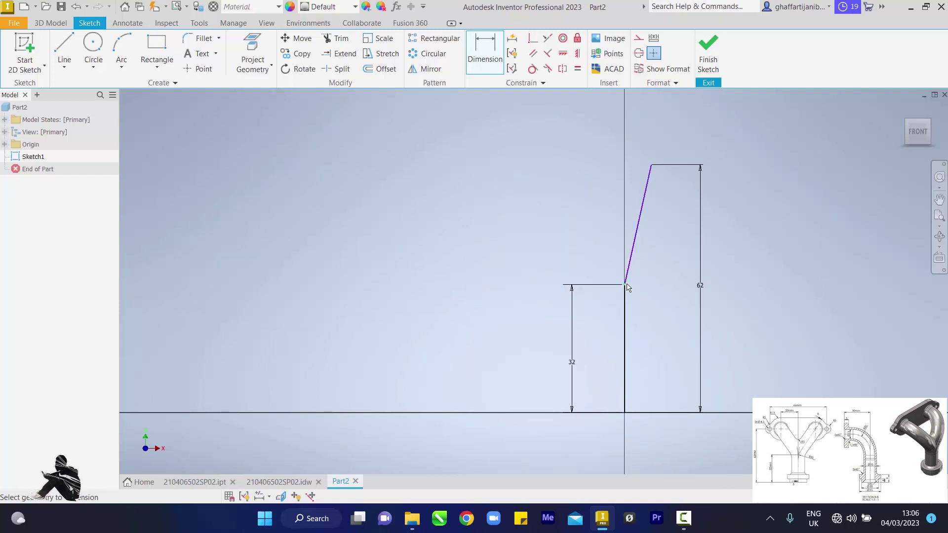
{"action": "scroll", "coordinate": [627, 286], "scroll_direction": "down", "scroll_amount": 1}
{"action": "scroll", "coordinate": [626, 288], "scroll_direction": "up", "scroll_amount": 4}
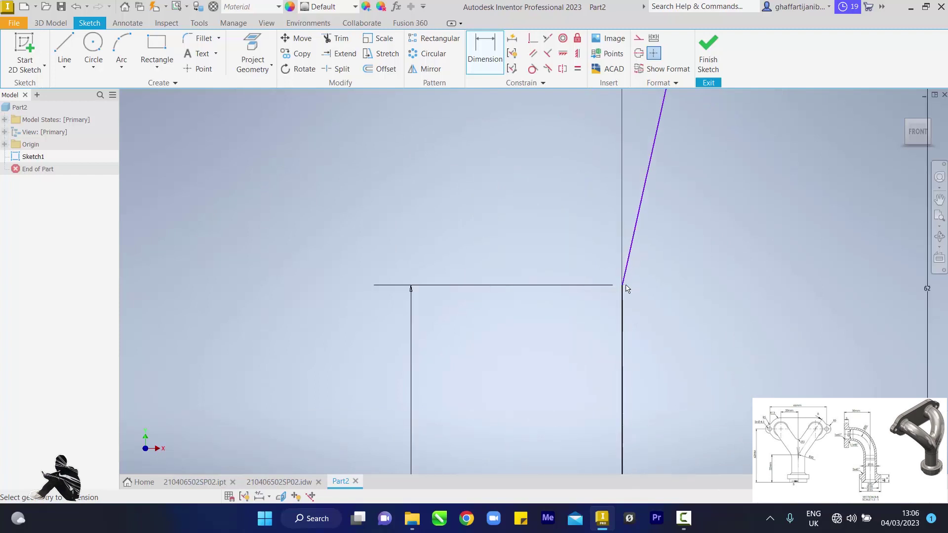
{"action": "scroll", "coordinate": [622, 291], "scroll_direction": "up", "scroll_amount": 2}
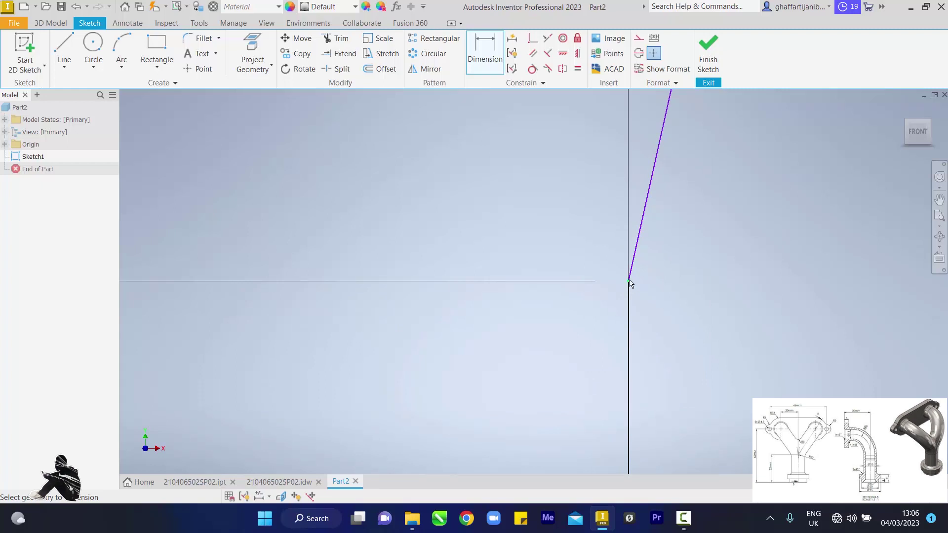
{"action": "scroll", "coordinate": [653, 284], "scroll_direction": "down", "scroll_amount": 3}
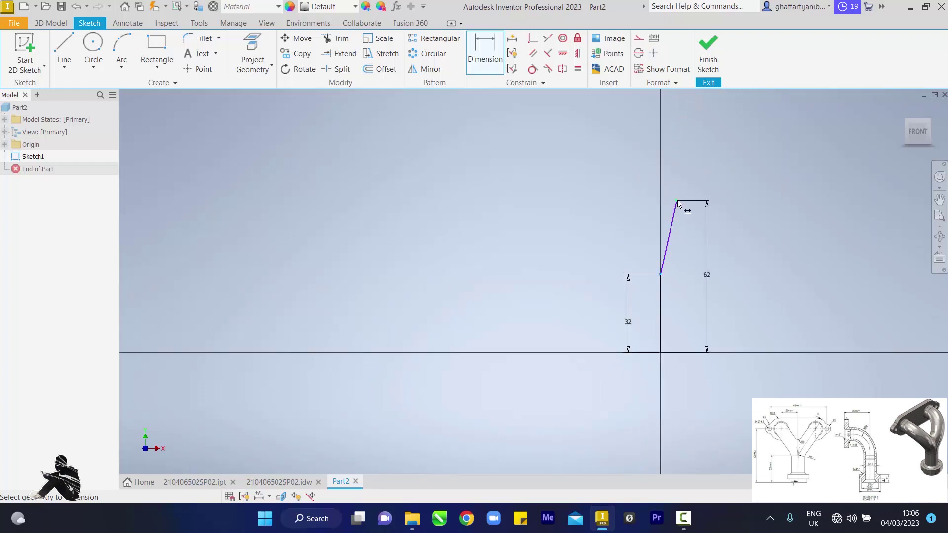
{"action": "left_click", "coordinate": [676, 204]}
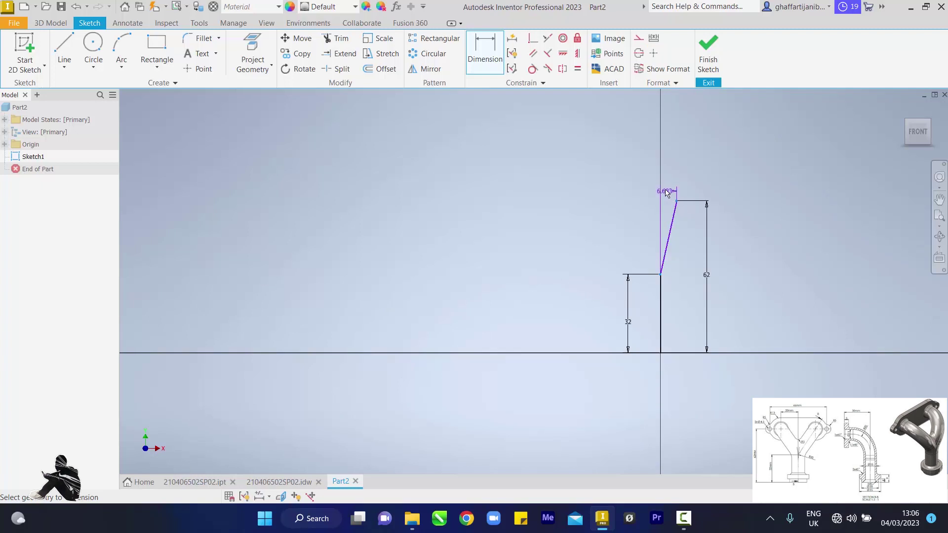
{"action": "left_click", "coordinate": [670, 159]}
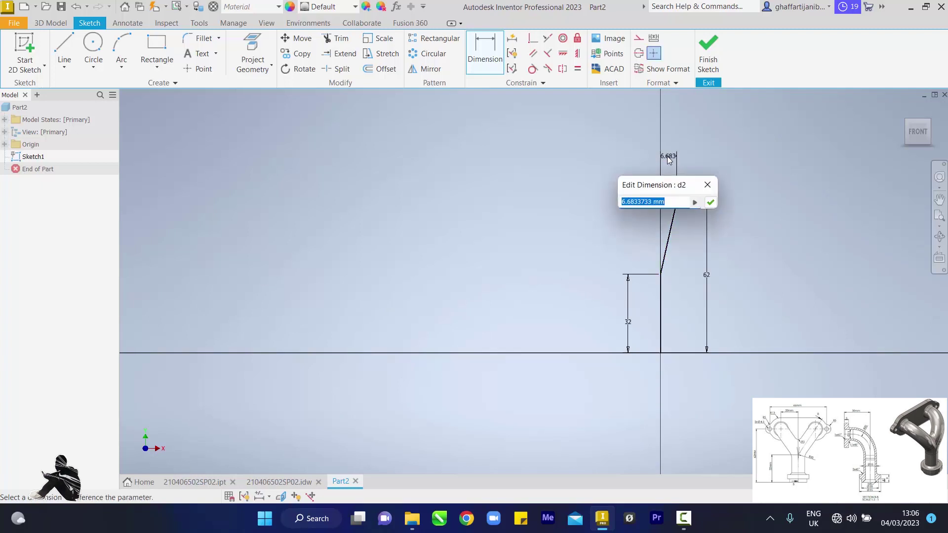
{"action": "type", "text": "20"}
{"action": "key", "text": "Return"}
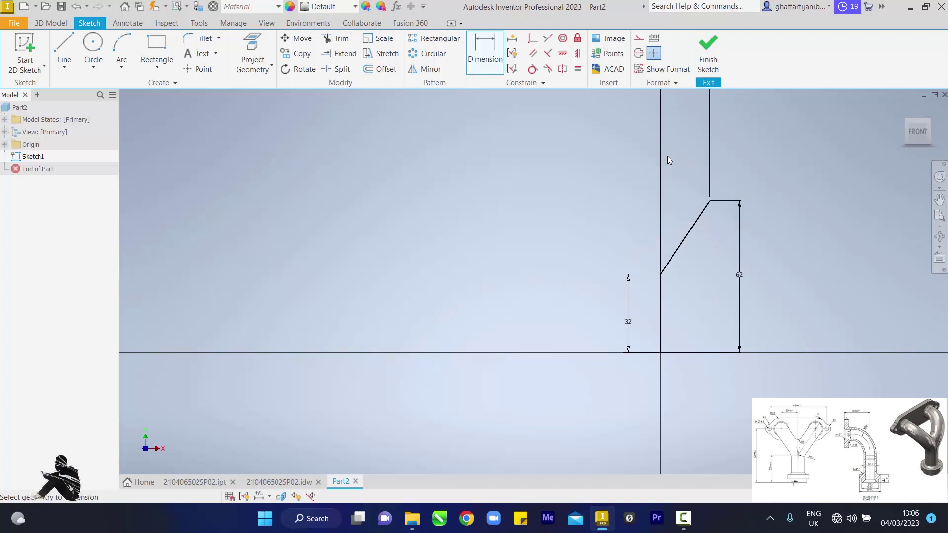
Fillet the corner between the vertical and sloped lines with a 20 mm radius and finish the sketch.
{"action": "left_click", "coordinate": [203, 40]}
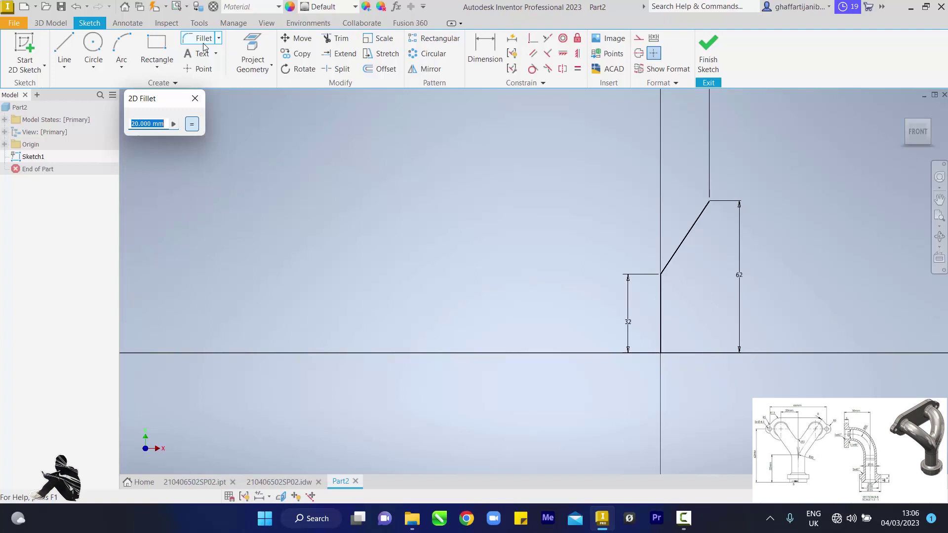
{"action": "type", "text": "20"}
{"action": "left_click", "coordinate": [660, 291]}
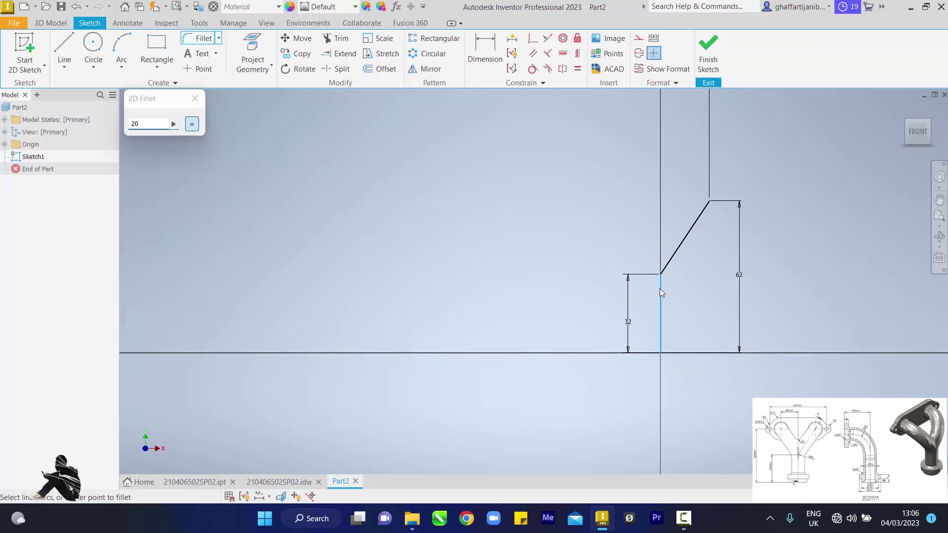
{"action": "left_click", "coordinate": [670, 262]}
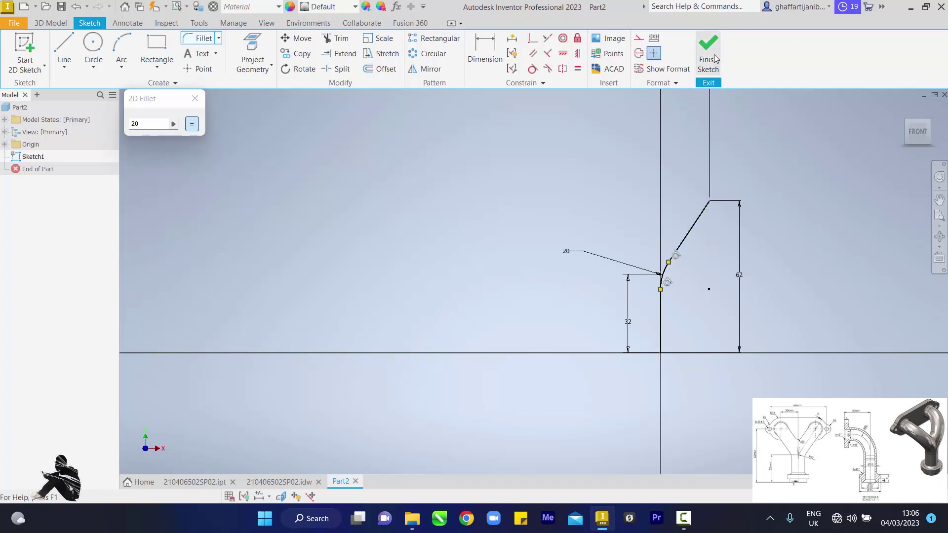
{"action": "left_click", "coordinate": [715, 59]}
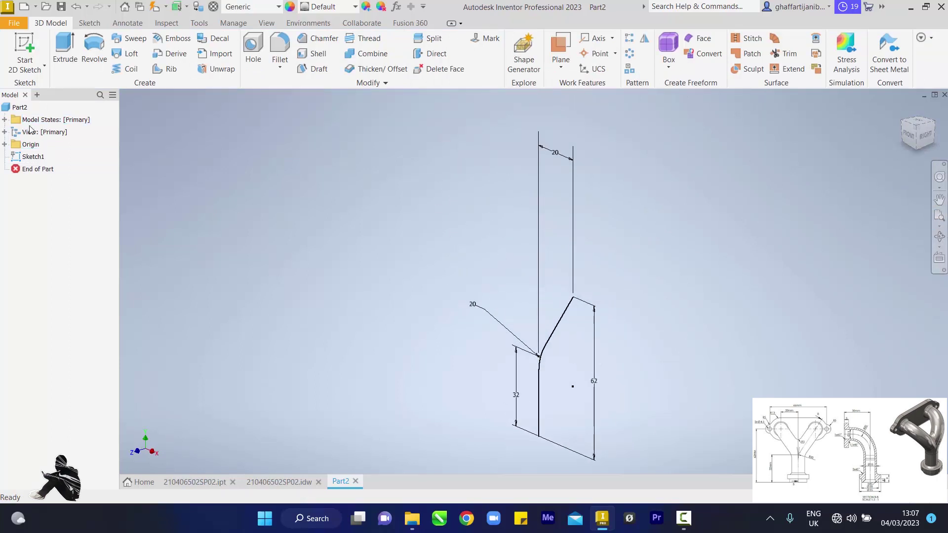
Start a new 2D sketch on the YZ origin plane.
{"action": "left_click", "coordinate": [5, 145]}
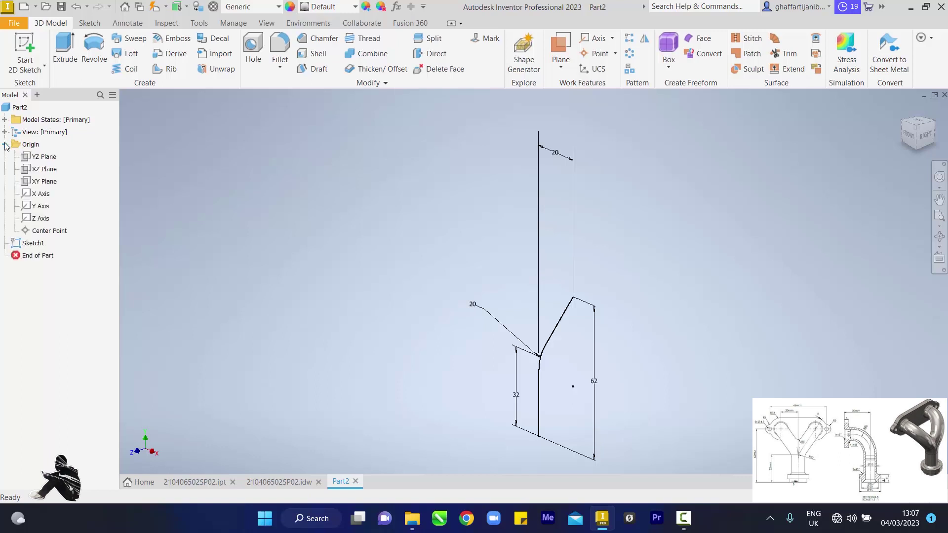
{"action": "left_click", "coordinate": [40, 157]}
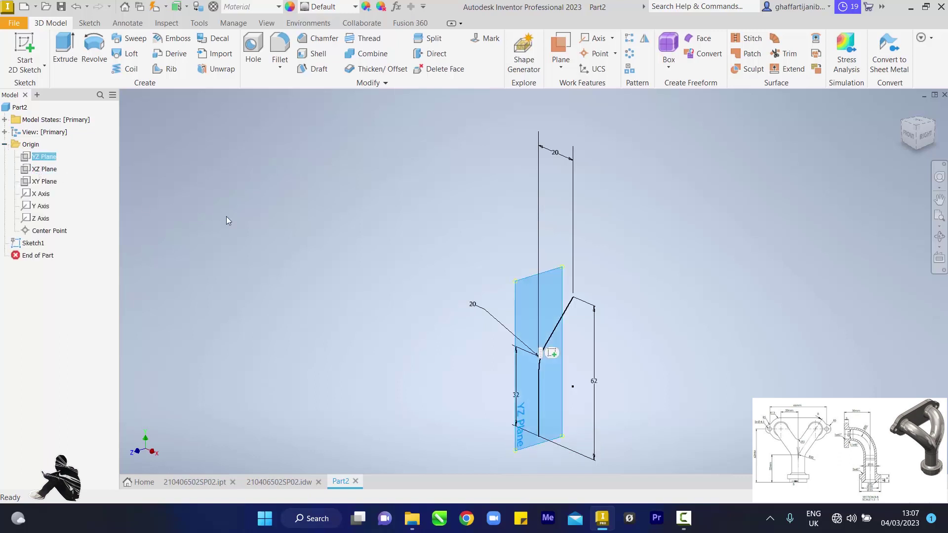
{"action": "left_click", "coordinate": [554, 355]}
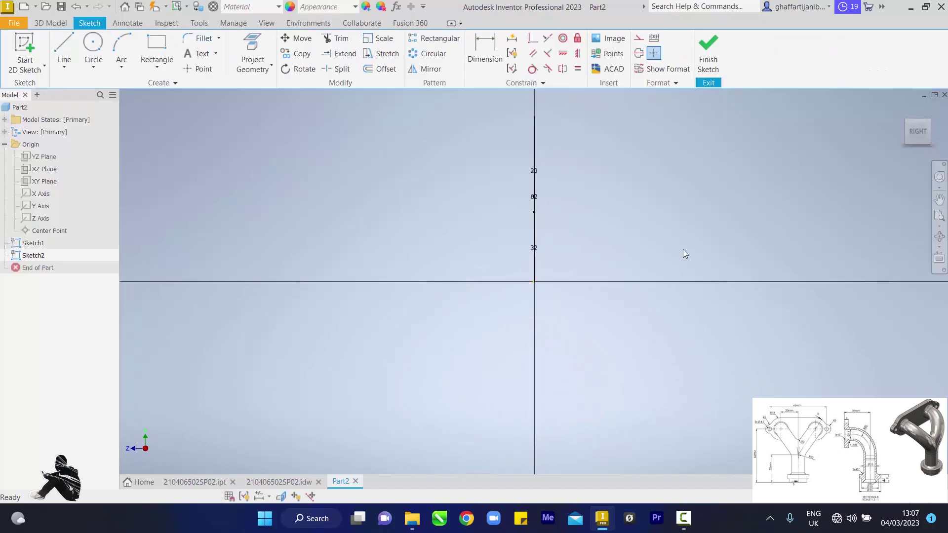
Sketch a vertical line about 11 mm long up from the origin, continued by a shorter horizontal line toward positive Z.
{"action": "left_click_drag", "start_coordinate": [941, 220], "coordinate": [728, 506]}
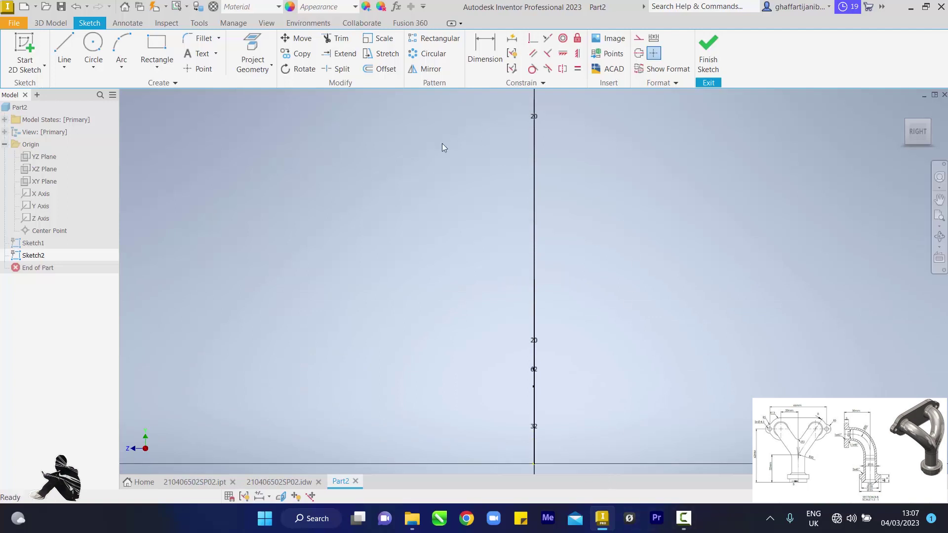
{"action": "left_click", "coordinate": [63, 50]}
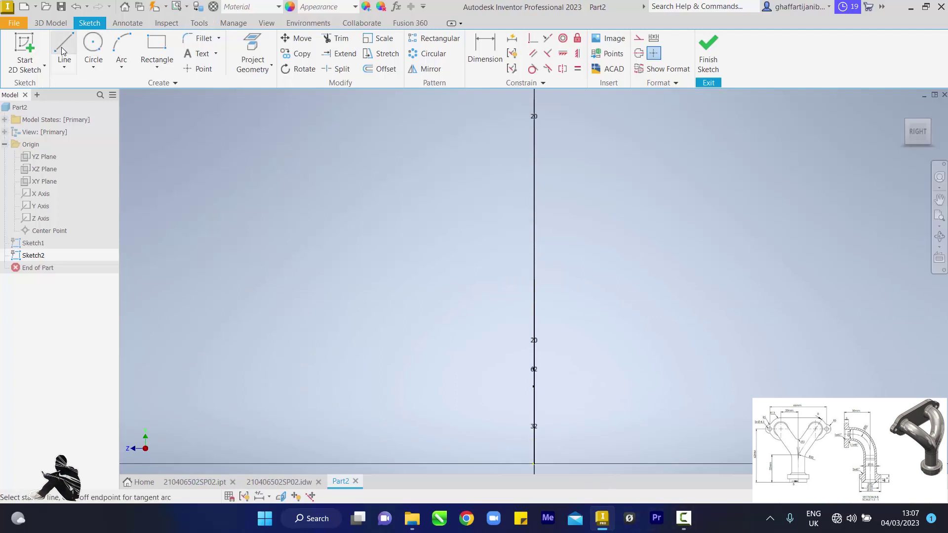
{"action": "scroll", "coordinate": [537, 464], "scroll_direction": "down", "scroll_amount": 5}
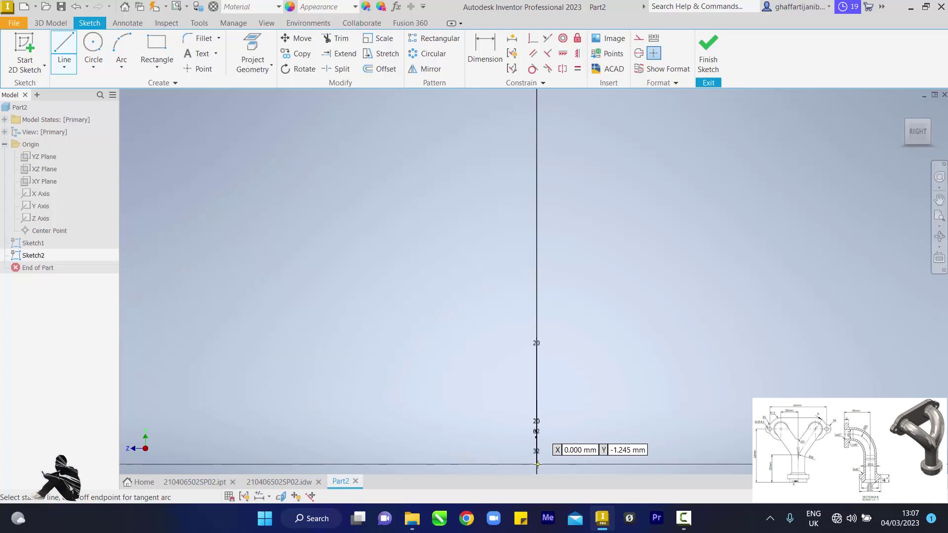
{"action": "scroll", "coordinate": [537, 464], "scroll_direction": "up", "scroll_amount": 8}
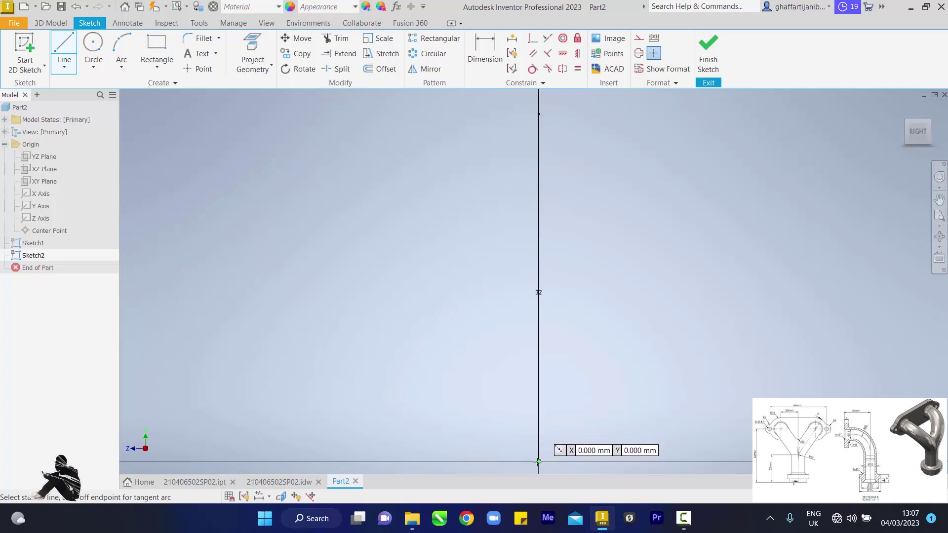
{"action": "left_click", "coordinate": [539, 461]}
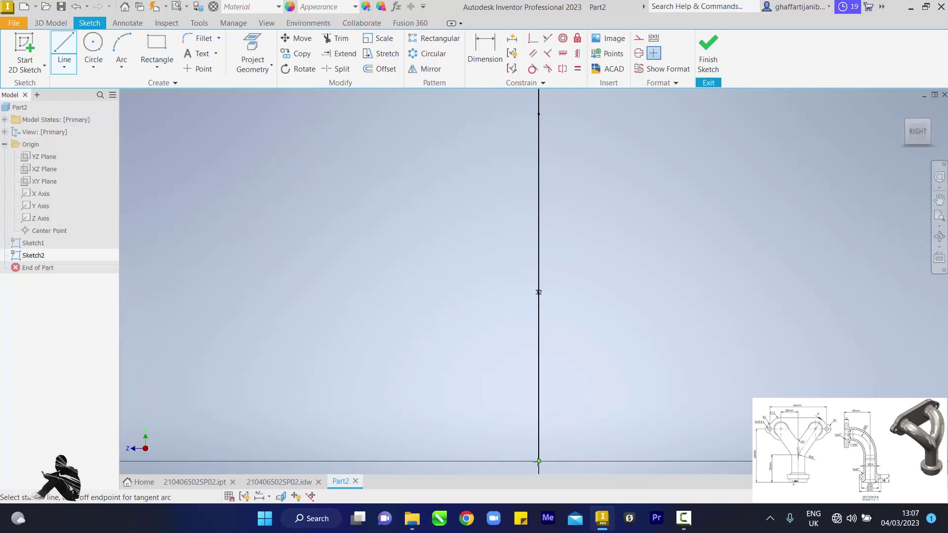
{"action": "left_click", "coordinate": [538, 318]}
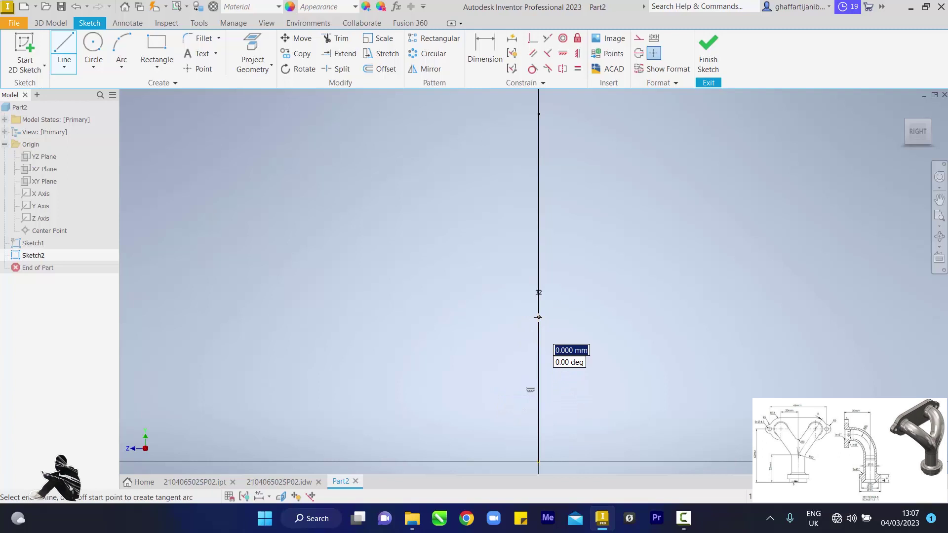
{"action": "left_click", "coordinate": [449, 316]}
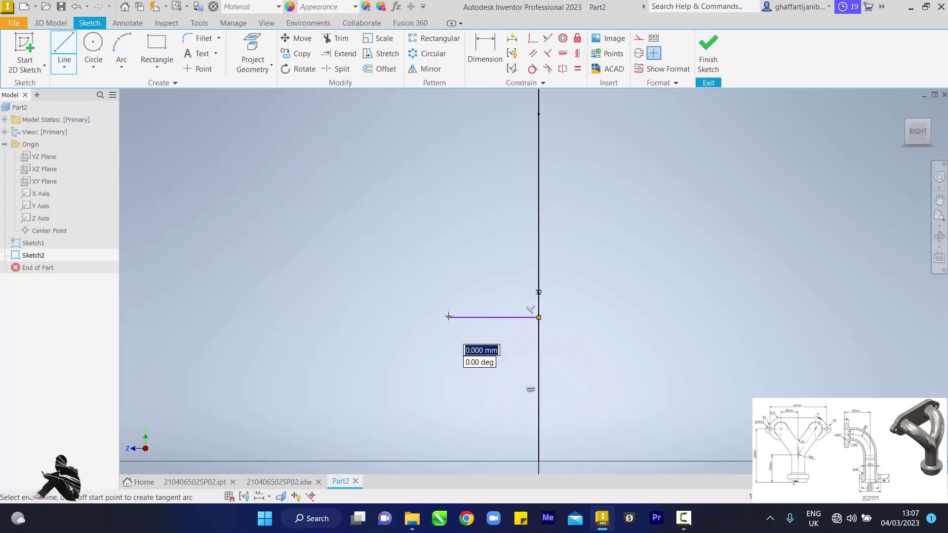
{"action": "right_click", "coordinate": [448, 317]}
{"action": "left_click", "coordinate": [480, 308]}
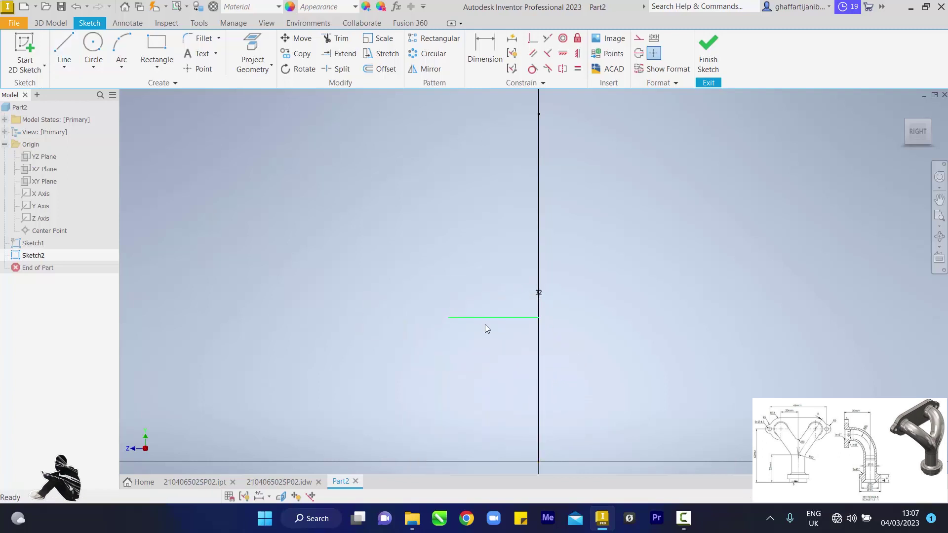
Dimension the vertical line's height above the origin as 62 mm.
{"action": "left_click", "coordinate": [485, 51]}
{"action": "left_click", "coordinate": [541, 346]}
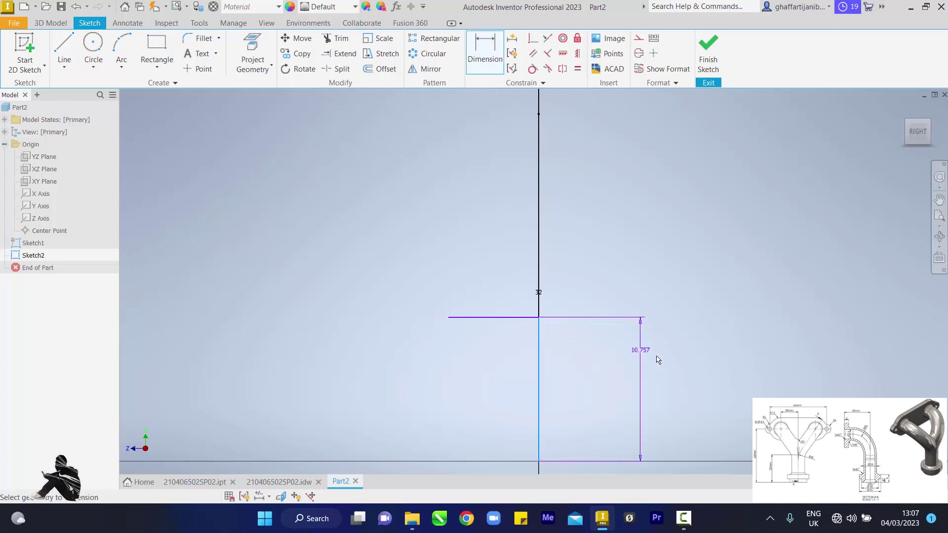
{"action": "left_click", "coordinate": [682, 364]}
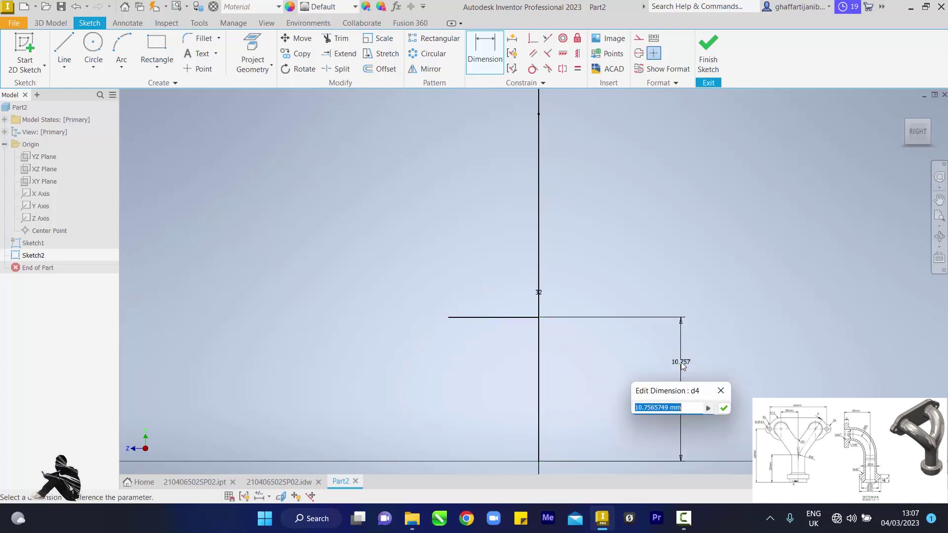
{"action": "key", "text": "ctrl+z"}
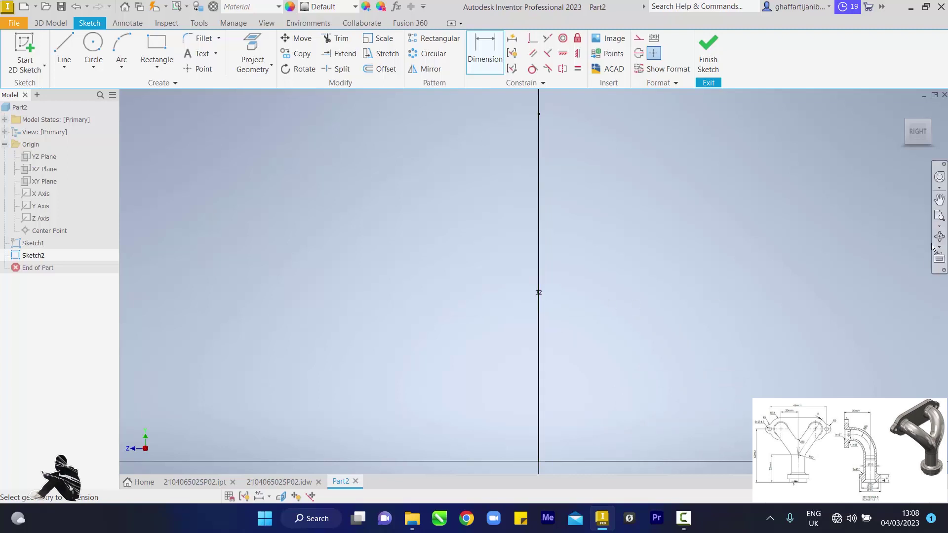
Dimension the length of the horizontal line at the vertical line's upper end as 30 mm.
{"action": "left_click", "coordinate": [940, 217]}
{"action": "scroll", "coordinate": [377, 364], "scroll_direction": "down", "scroll_amount": 3}
{"action": "key", "text": "Escape"}
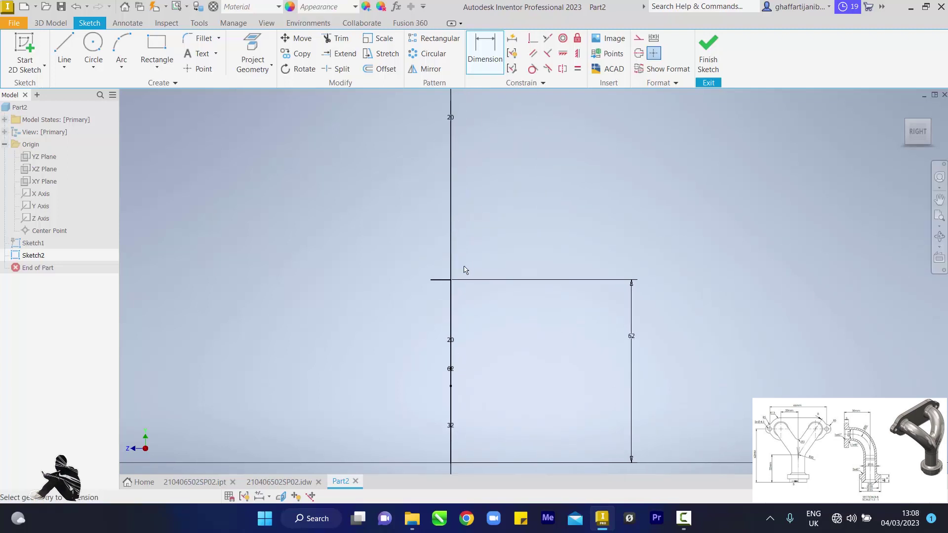
{"action": "left_click", "coordinate": [431, 281]}
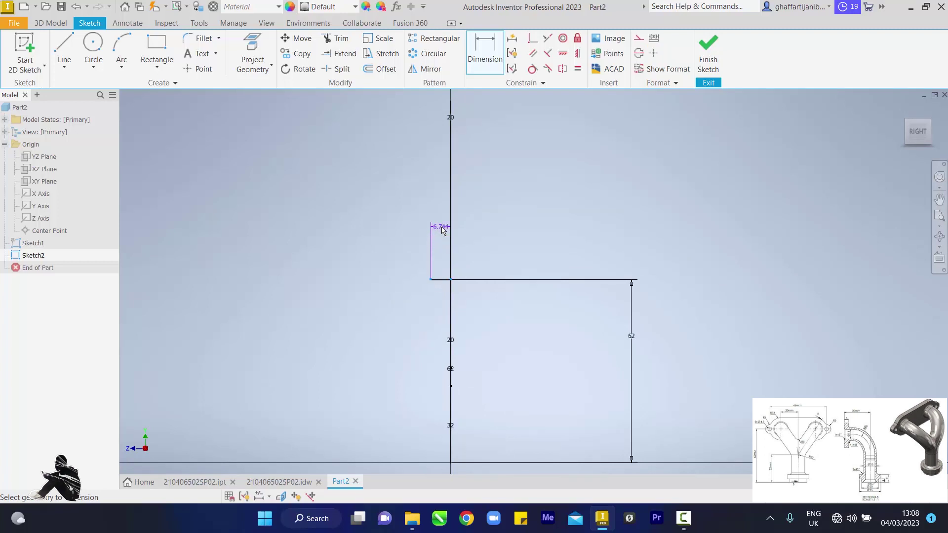
{"action": "left_click", "coordinate": [443, 230]}
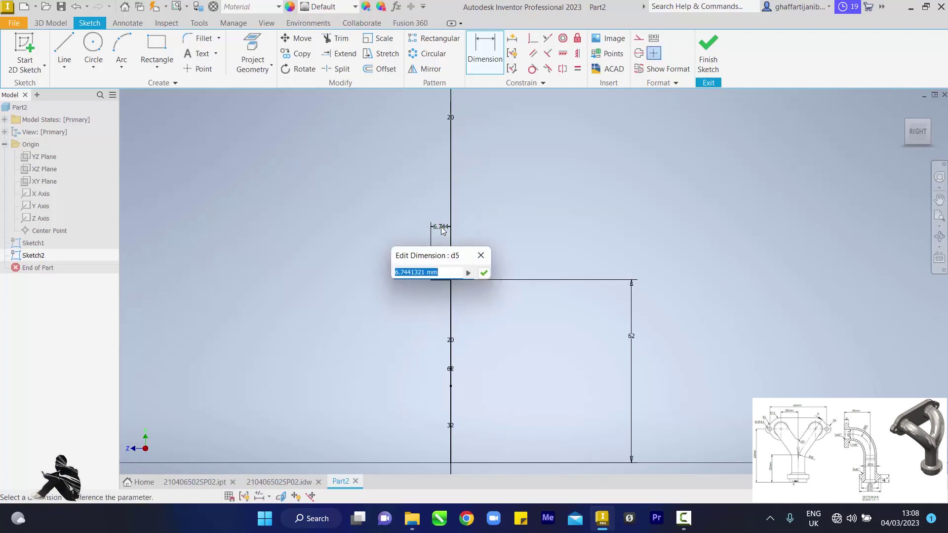
{"action": "type", "text": "30"}
{"action": "key", "text": "Return"}
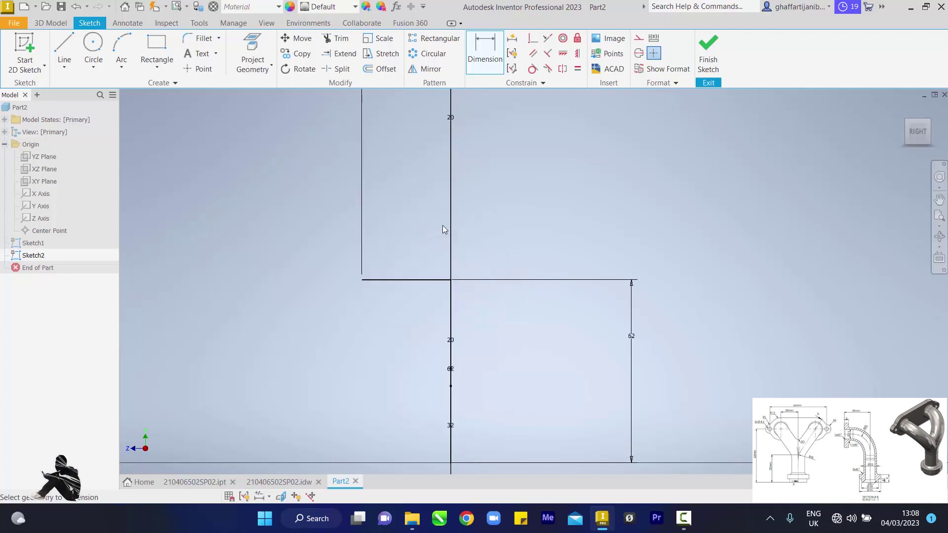
Fillet the corner between the horizontal and vertical lines with a 20 mm radius and finish the sketch.
{"action": "left_click", "coordinate": [198, 39]}
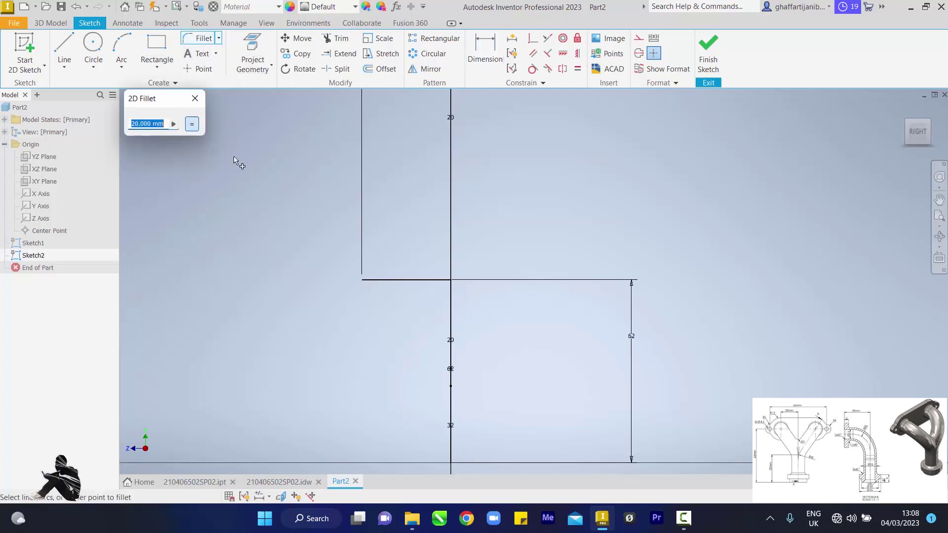
{"action": "left_click", "coordinate": [422, 280]}
{"action": "left_click", "coordinate": [451, 308]}
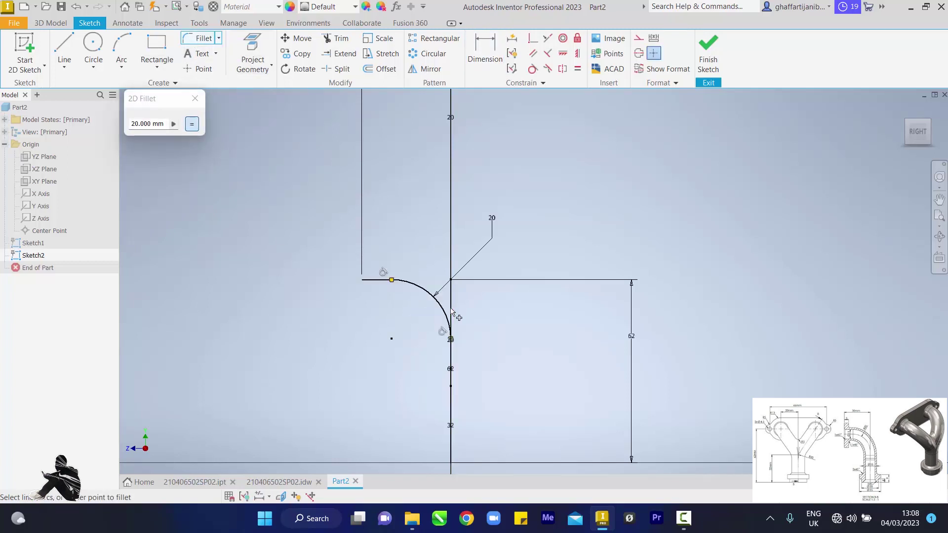
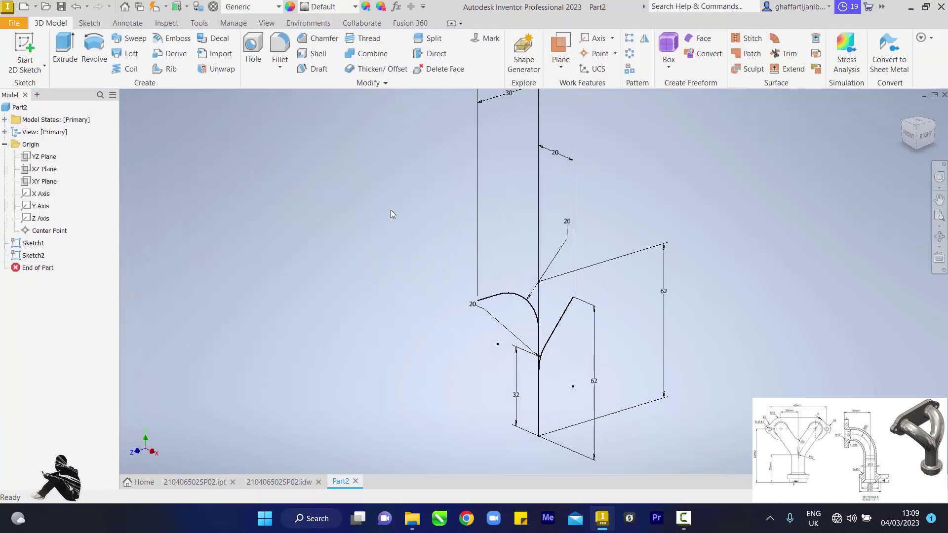
Create a 3D sketch with an intersection curve between the YZ-plane path and the front-plane path, and finish it.
{"action": "left_click", "coordinate": [28, 73]}
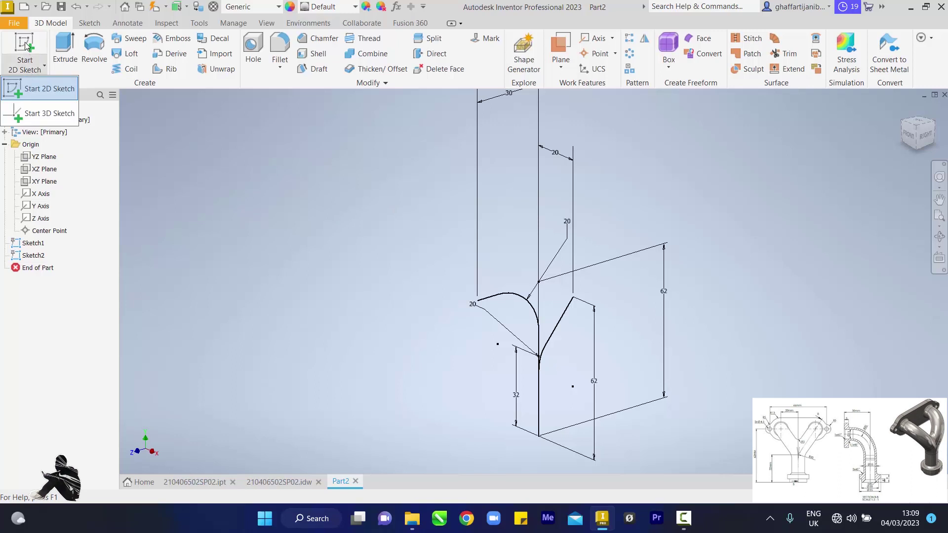
{"action": "left_click", "coordinate": [33, 111]}
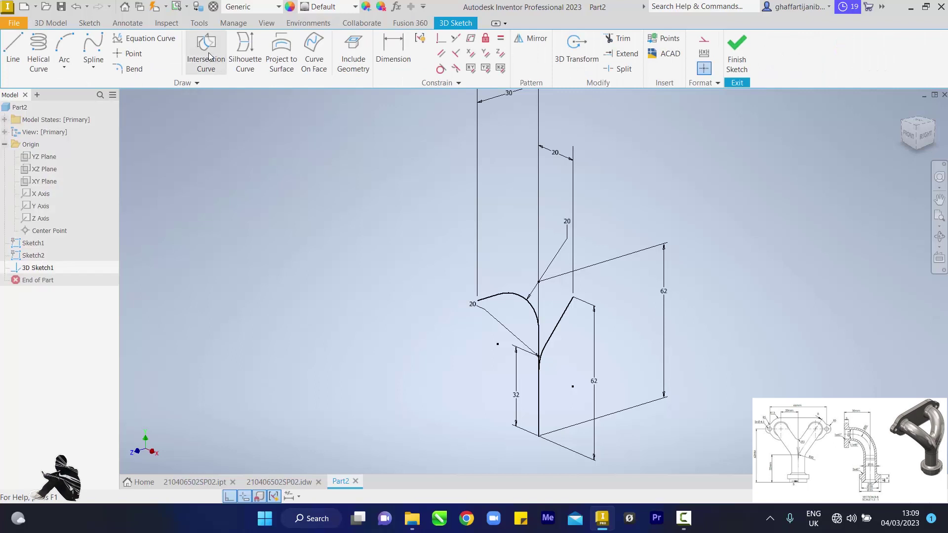
{"action": "left_click", "coordinate": [209, 56]}
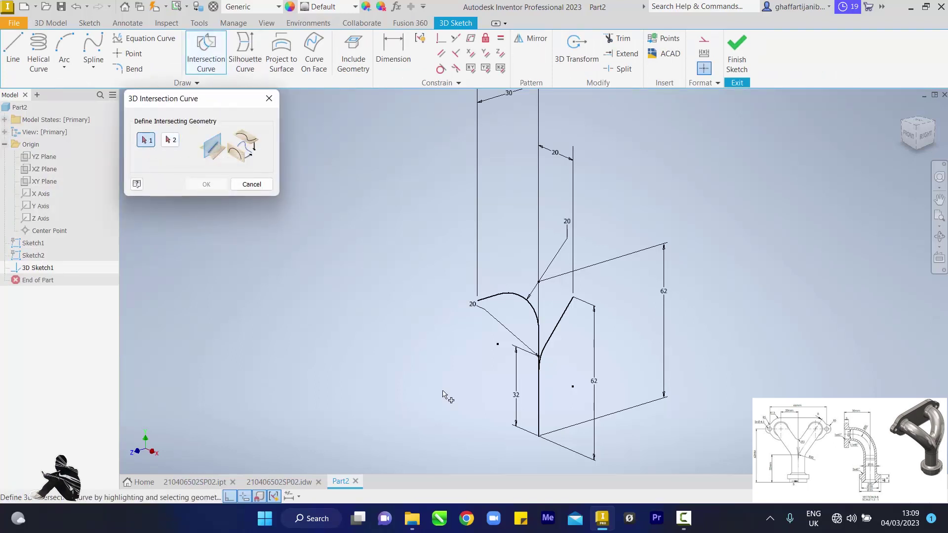
{"action": "left_click", "coordinate": [533, 318]}
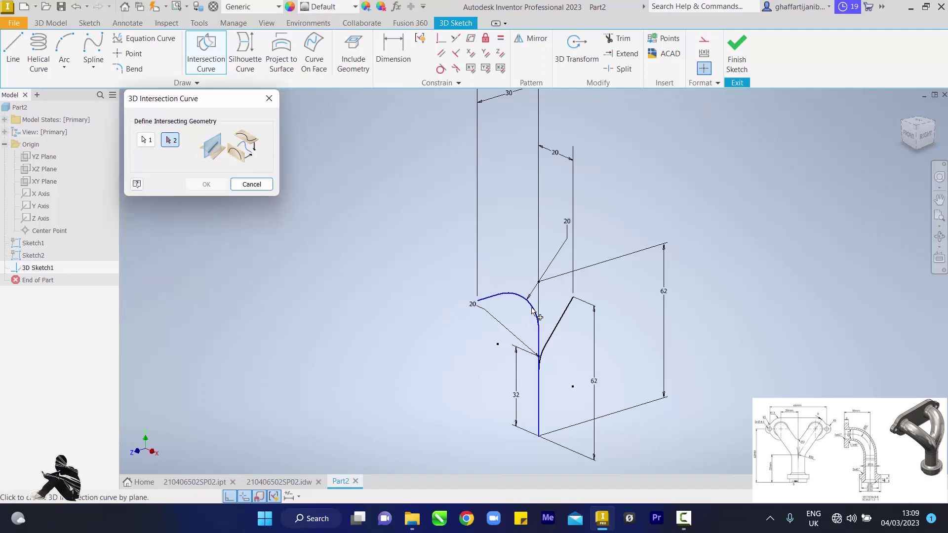
{"action": "left_click", "coordinate": [555, 324]}
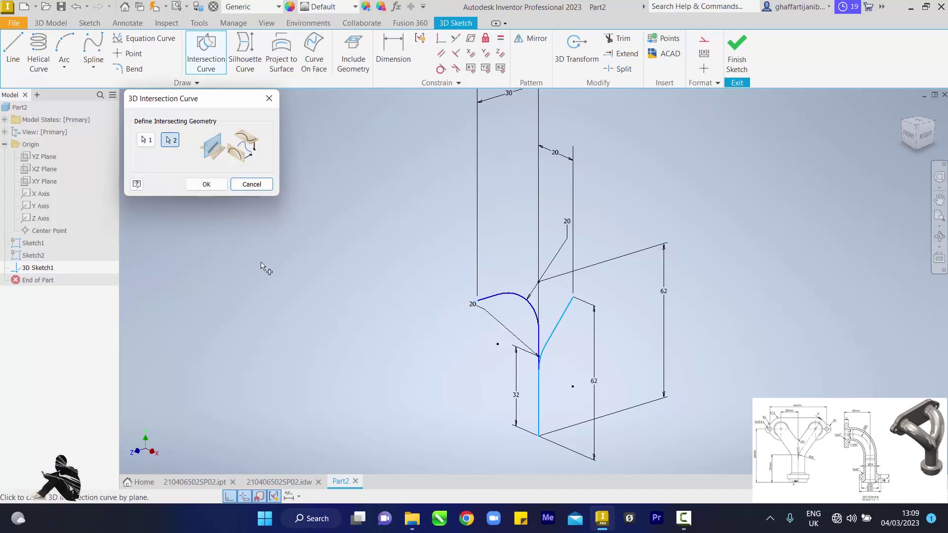
{"action": "left_click", "coordinate": [207, 185]}
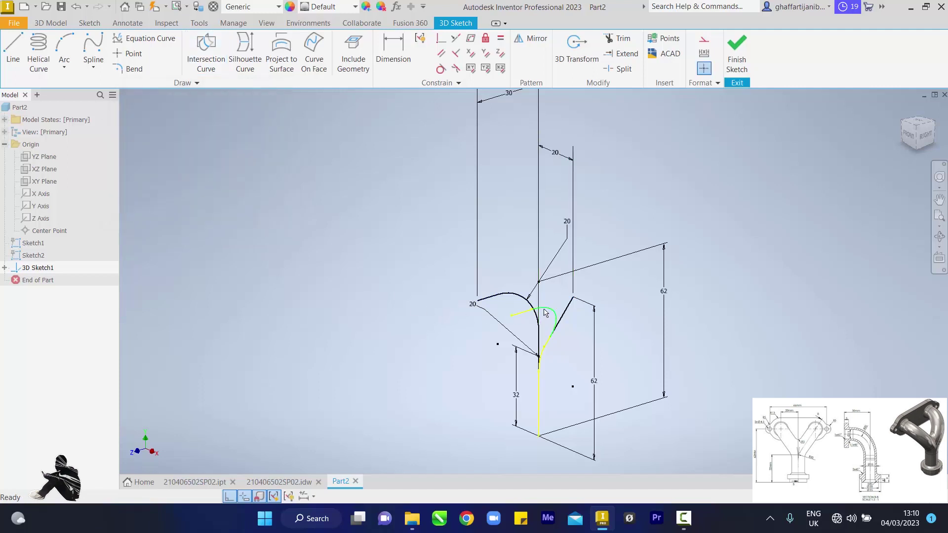
{"action": "left_click", "coordinate": [739, 62]}
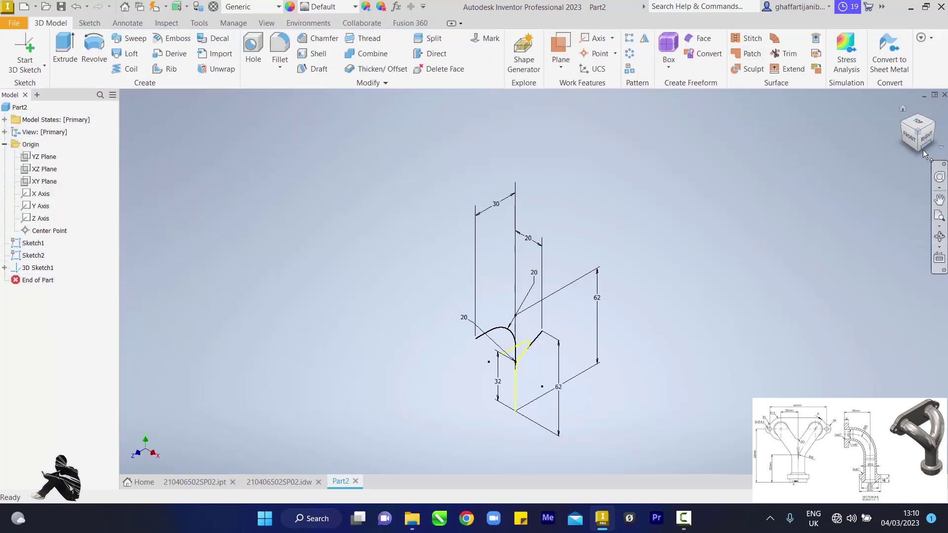
Sketch a 15 mm diameter circle centred on the origin on the XZ plane and finish the sketch.
{"action": "left_click", "coordinate": [48, 170]}
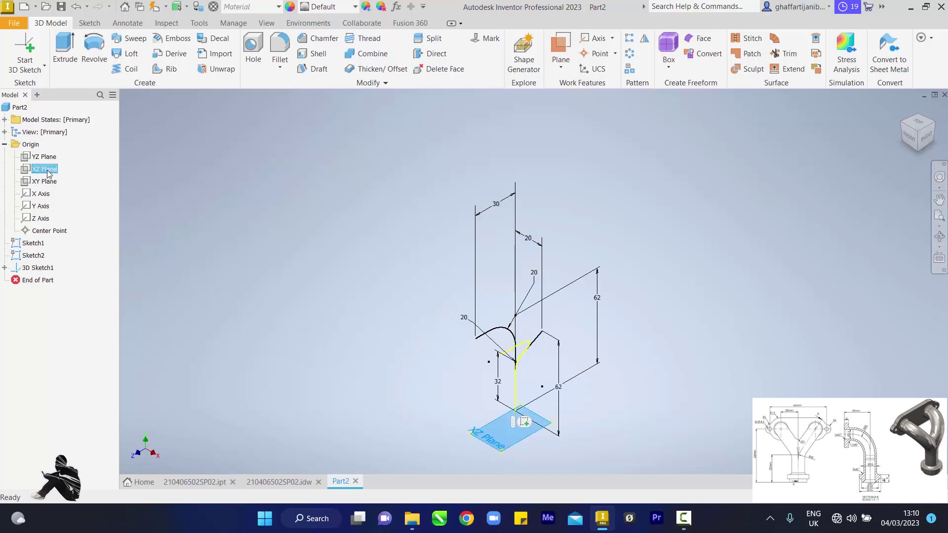
{"action": "left_click", "coordinate": [524, 423]}
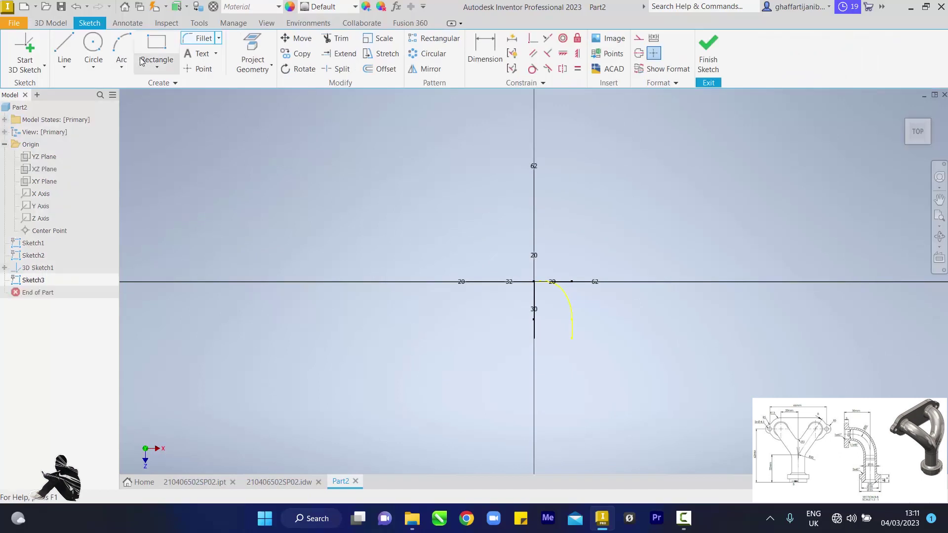
{"action": "left_click", "coordinate": [93, 49]}
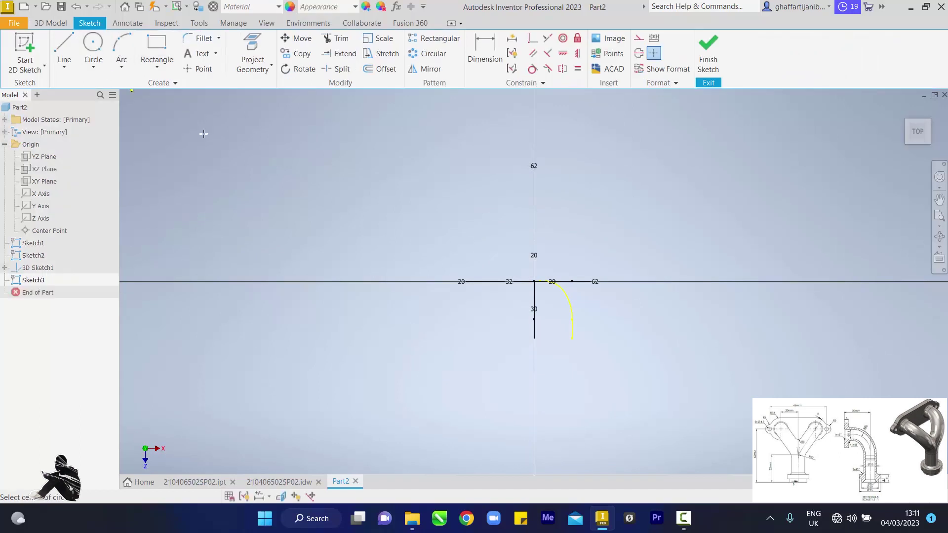
{"action": "left_click", "coordinate": [534, 282]}
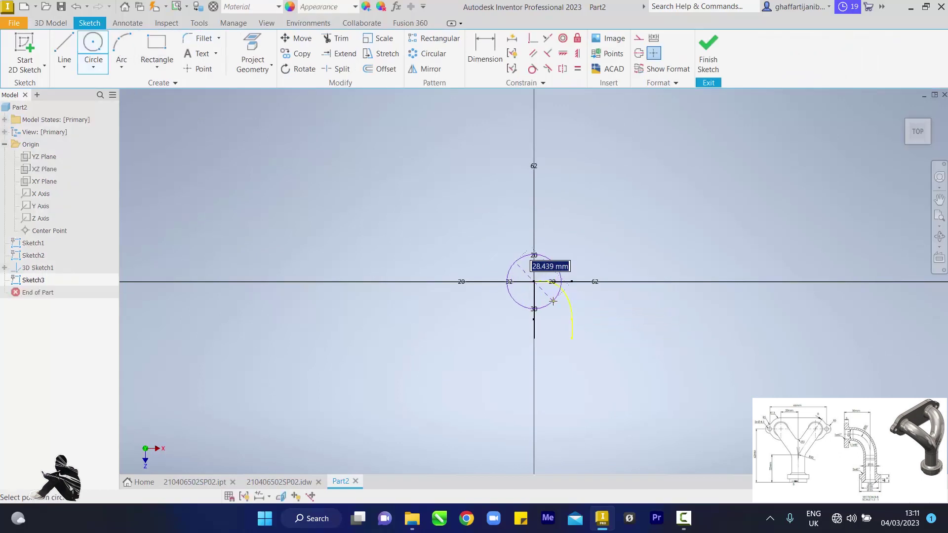
{"action": "type", "text": "15.000"}
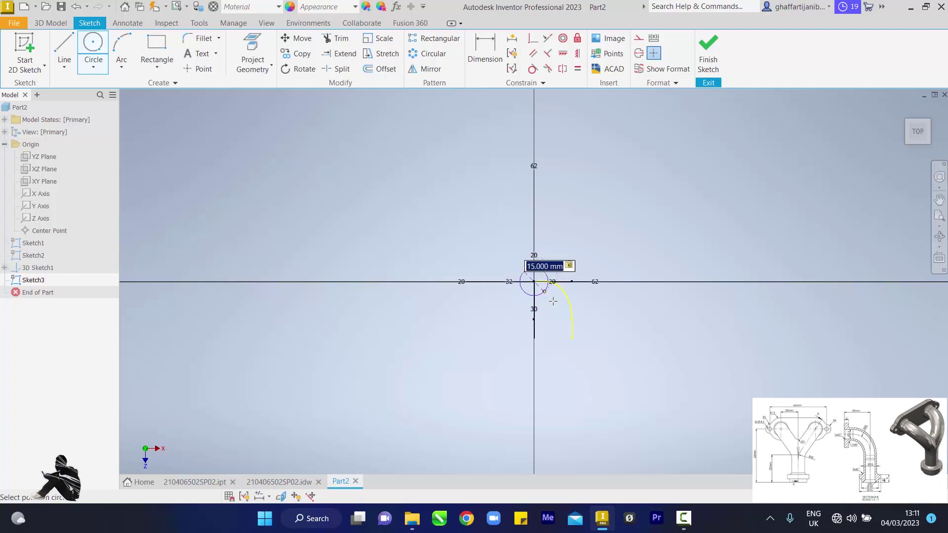
{"action": "key", "text": "Return"}
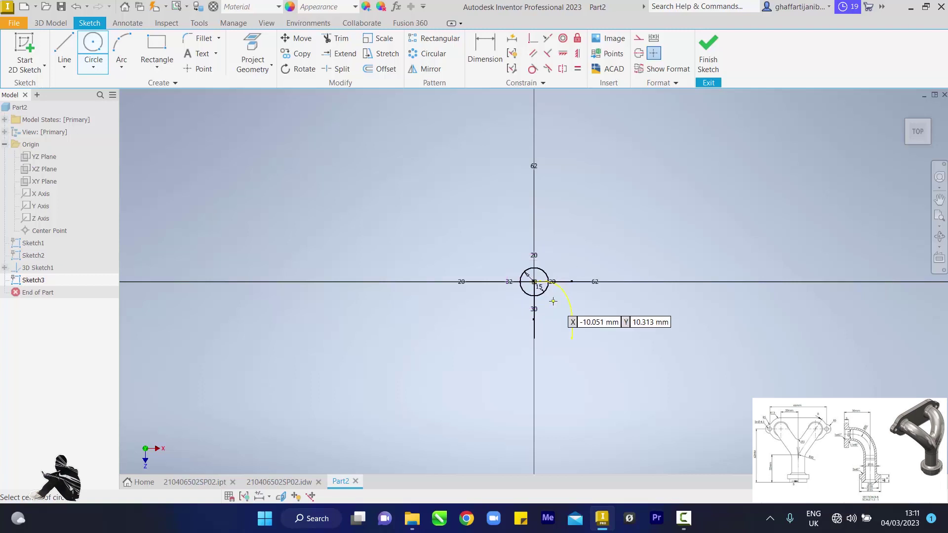
{"action": "left_click", "coordinate": [701, 55]}
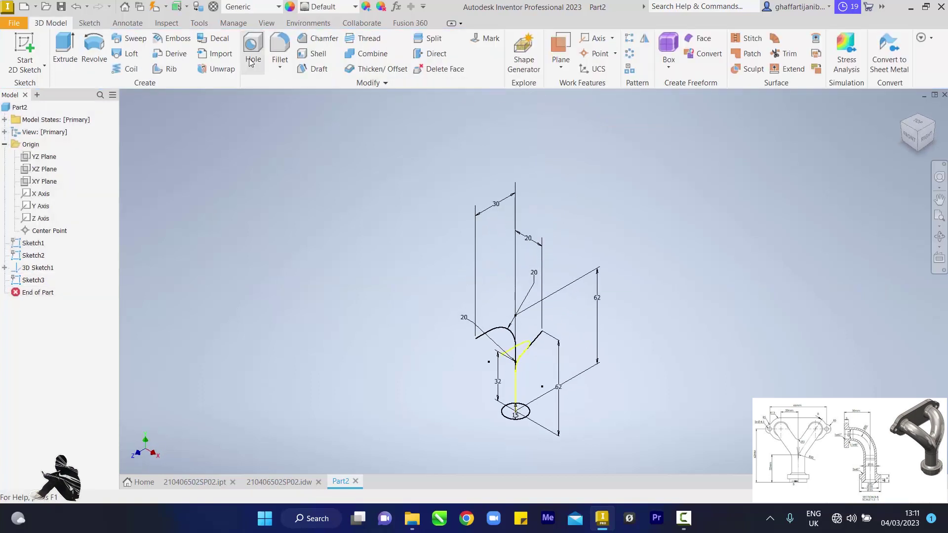
Sweep the 15 mm circle along the 3D intersection curve as a solid body.
{"action": "left_click", "coordinate": [134, 40]}
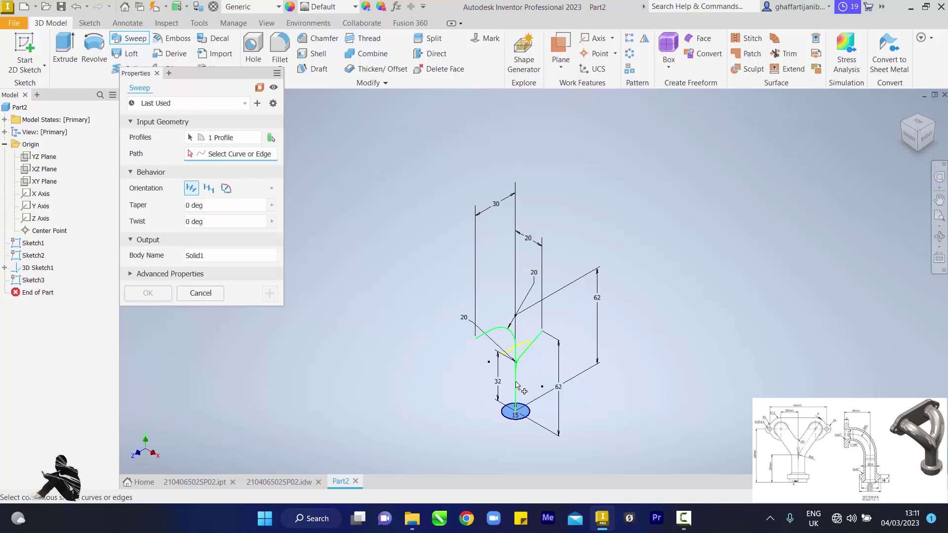
{"action": "left_click", "coordinate": [521, 349]}
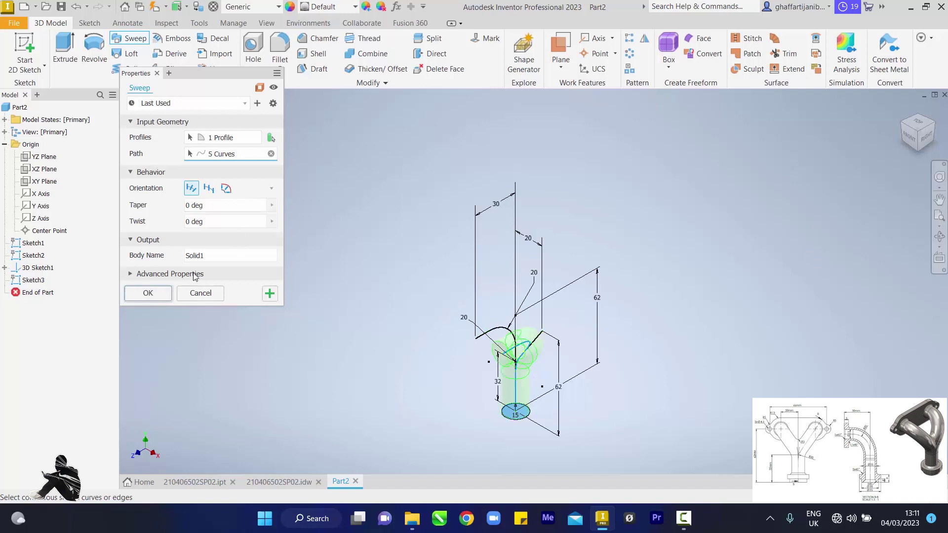
{"action": "left_click", "coordinate": [157, 292]}
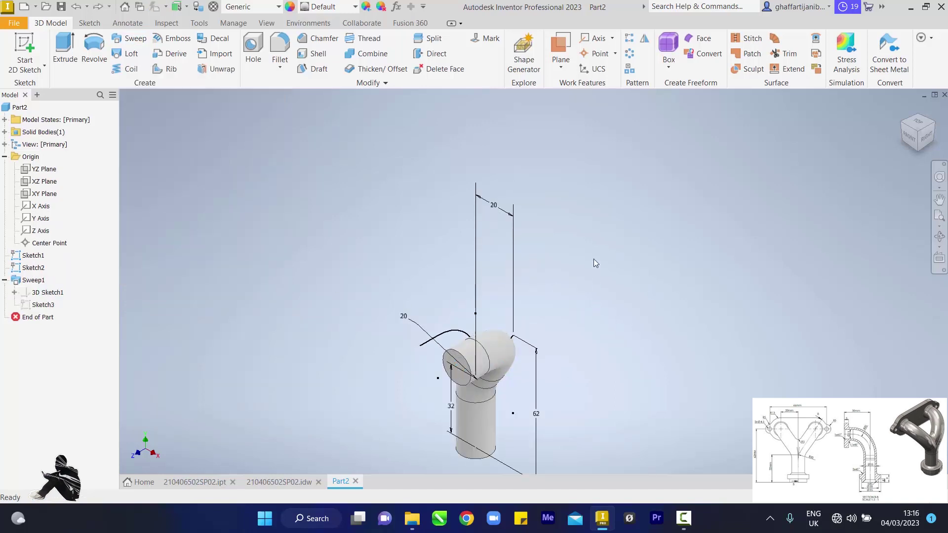
Mirror the swept branch about the YZ plane to form the second branch.
{"action": "left_click", "coordinate": [645, 38]}
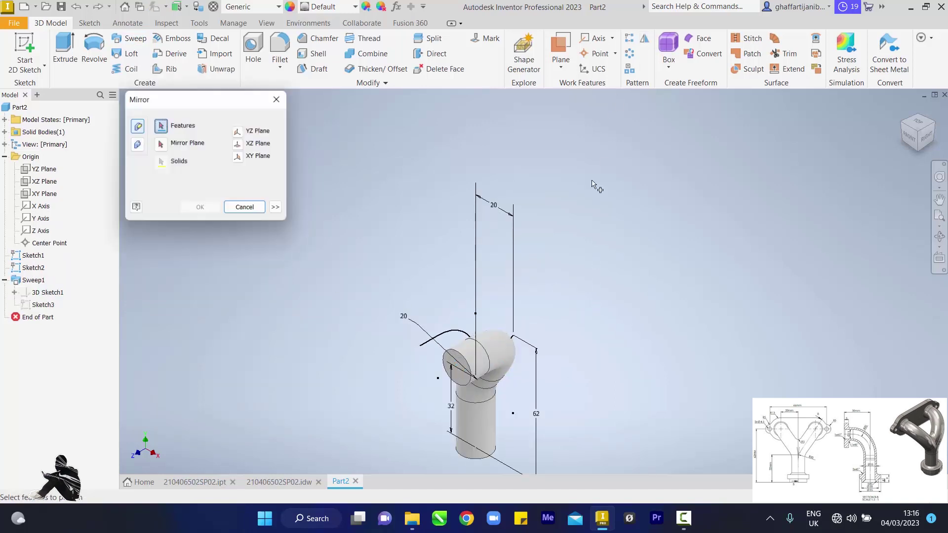
{"action": "left_click", "coordinate": [496, 347]}
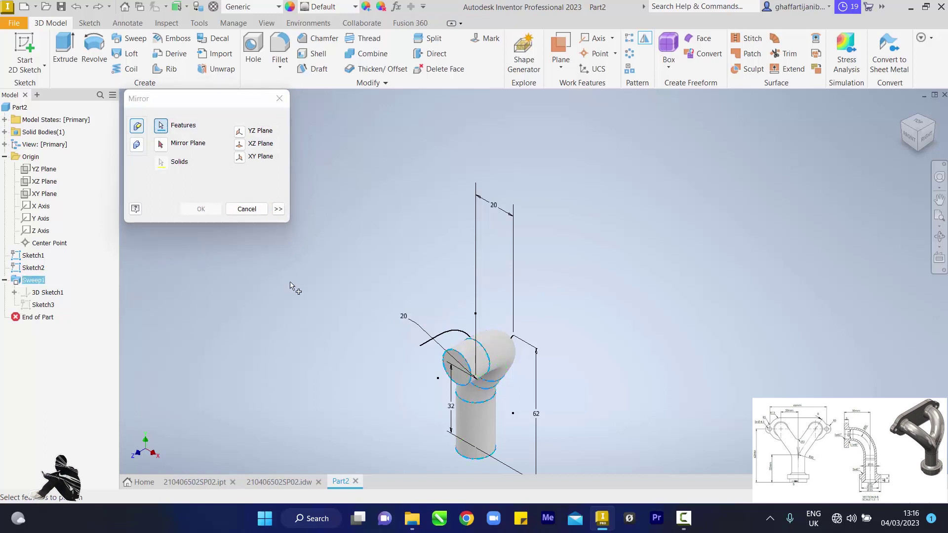
{"action": "left_click", "coordinate": [45, 170]}
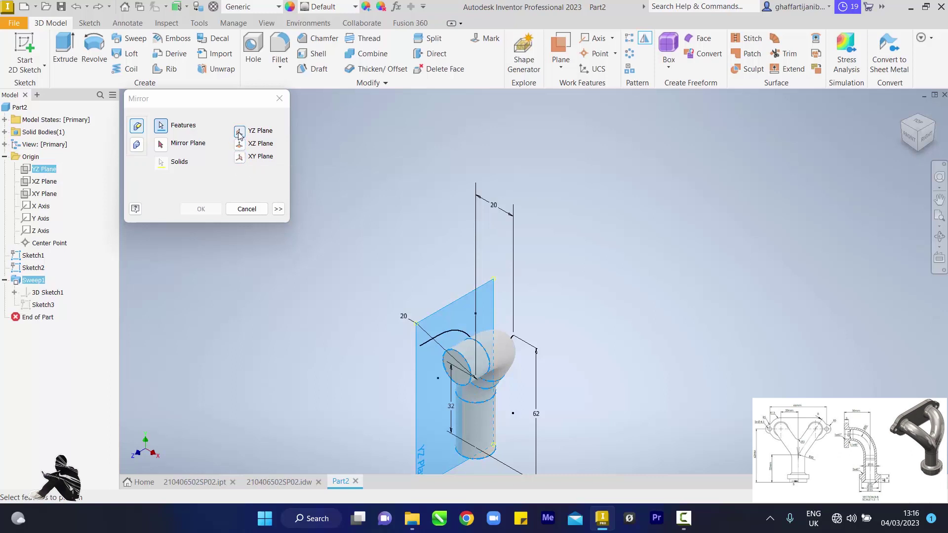
{"action": "left_click", "coordinate": [239, 131]}
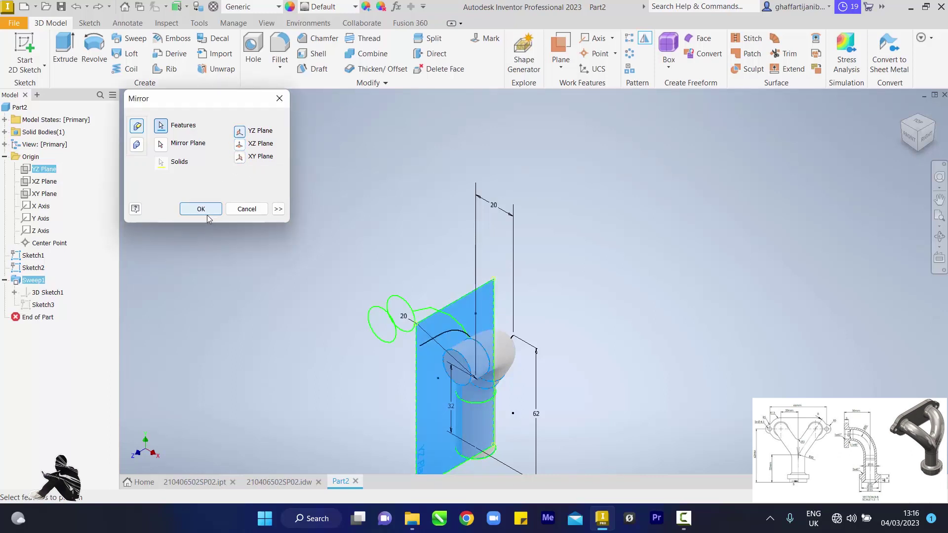
{"action": "left_click", "coordinate": [202, 209]}
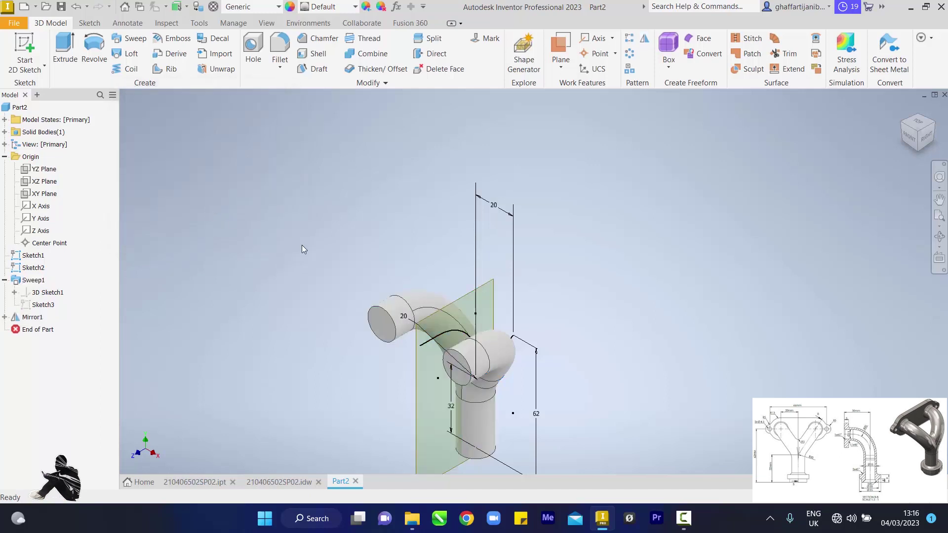
Fillet the crotch edges where the two branches meet with a 5 mm radius.
{"action": "left_click", "coordinate": [918, 133]}
{"action": "left_click", "coordinate": [280, 46]}
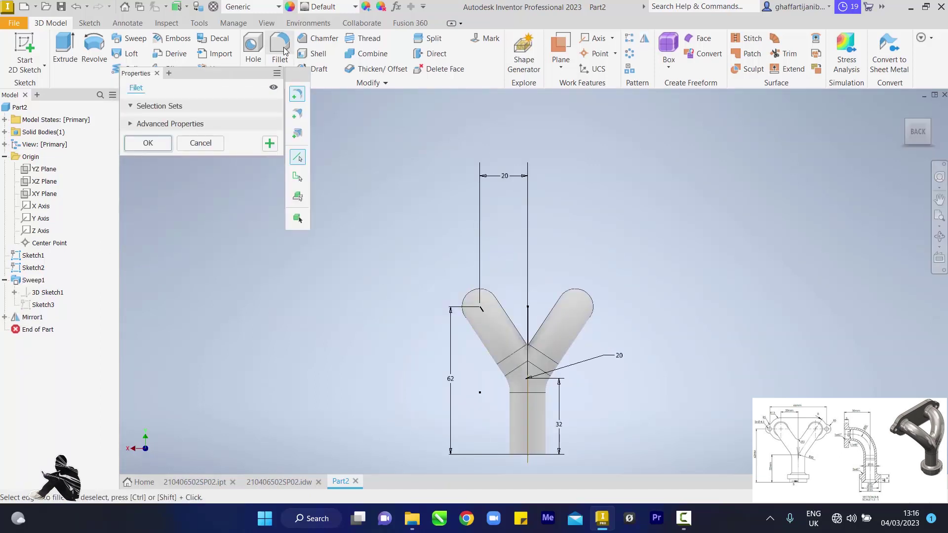
{"action": "left_click", "coordinate": [530, 348]}
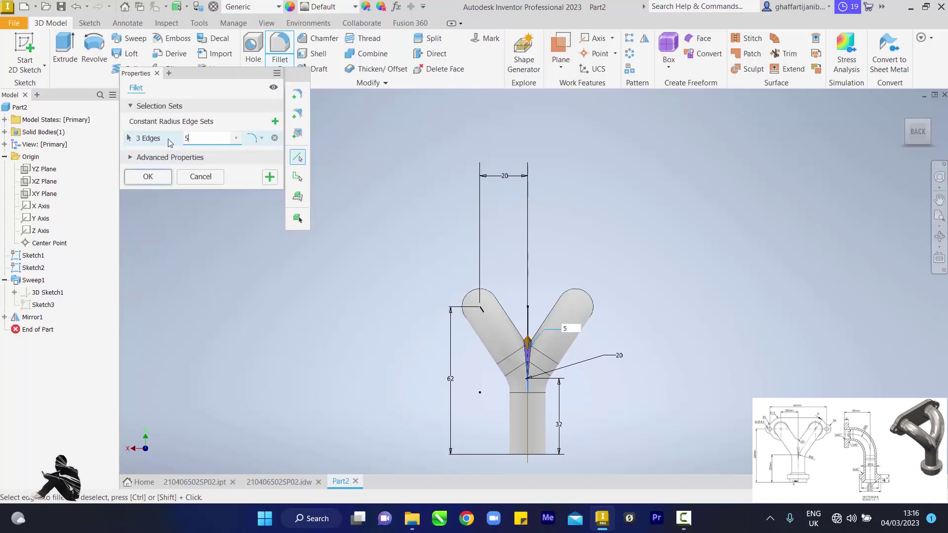
{"action": "left_click", "coordinate": [148, 176]}
{"action": "left_click_drag", "start_coordinate": [899, 134], "coordinate": [858, 141]}
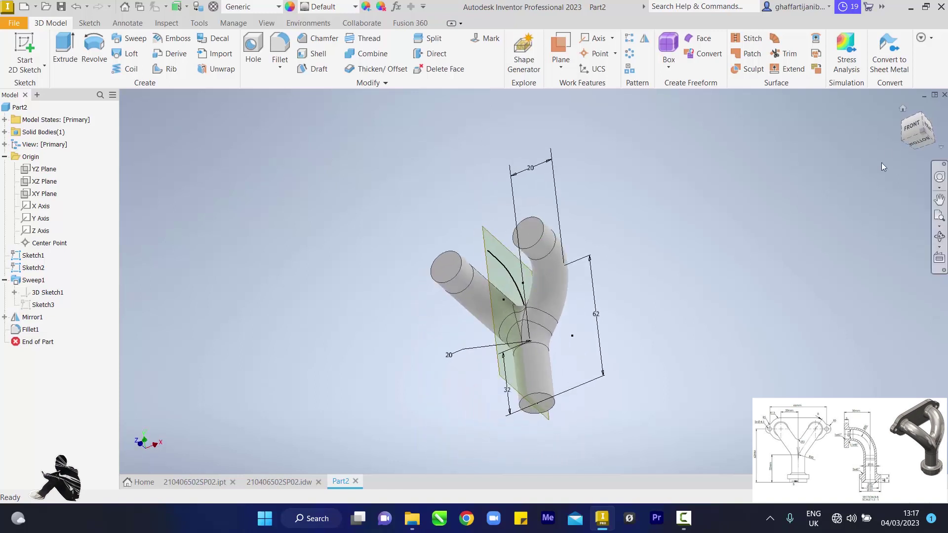
Shell the pipe body to a 1 mm wall thickness, removing the end faces of both branches and the stem.
{"action": "left_click", "coordinate": [319, 53]}
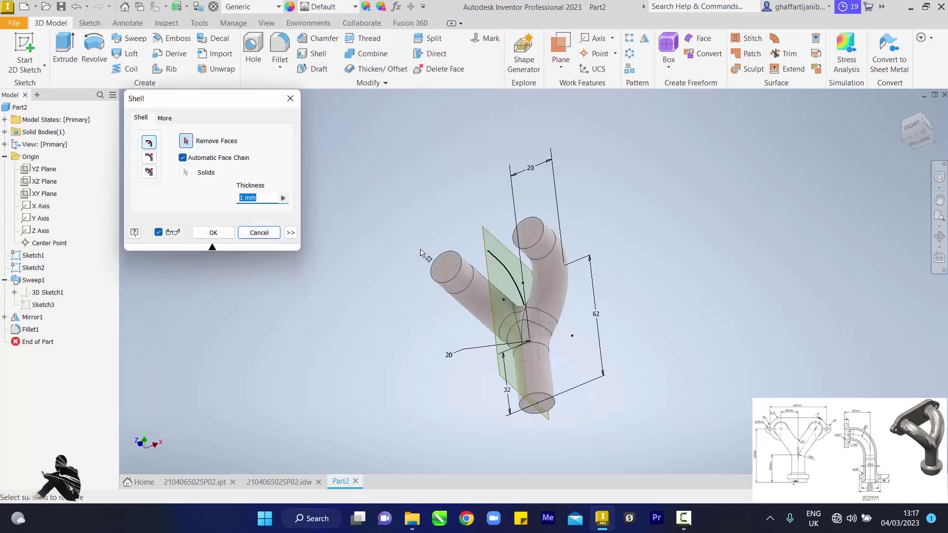
{"action": "left_click", "coordinate": [442, 269]}
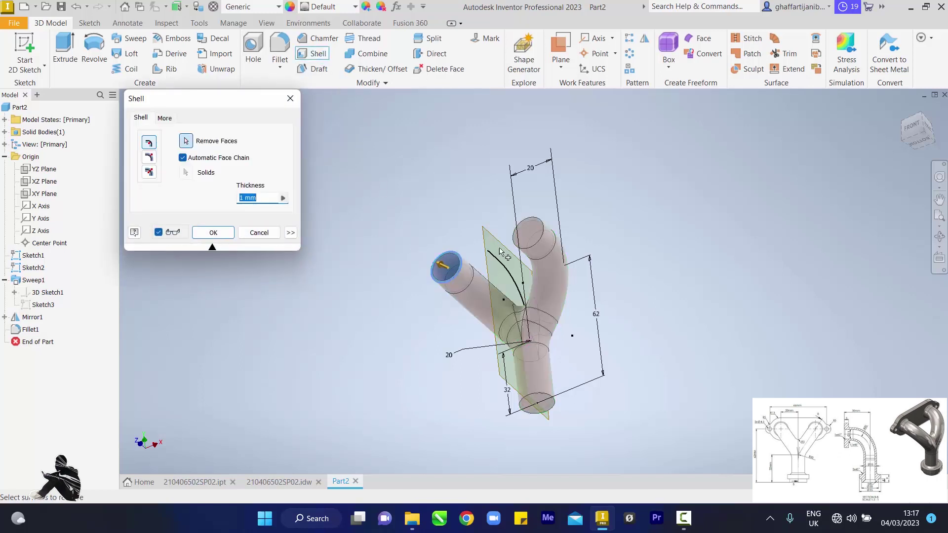
{"action": "left_click", "coordinate": [521, 236]}
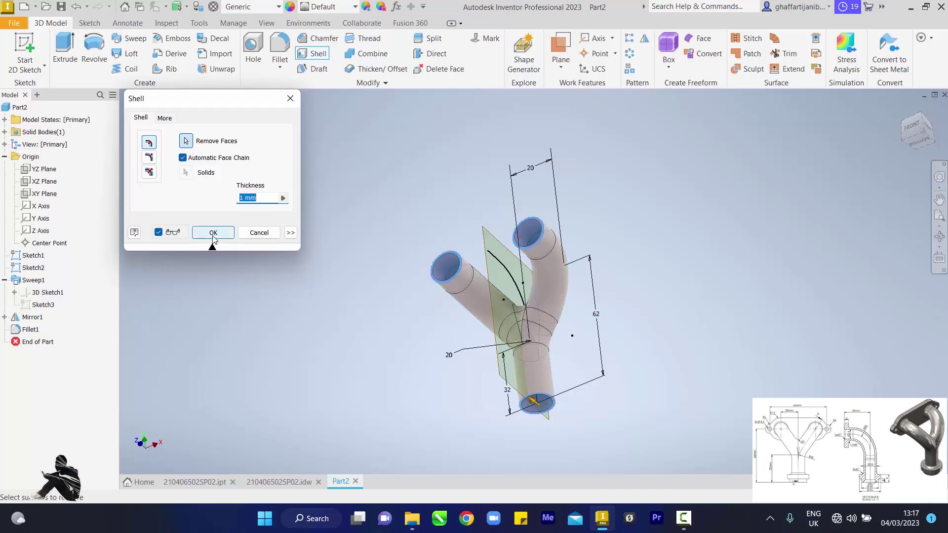
{"action": "left_click", "coordinate": [213, 234]}
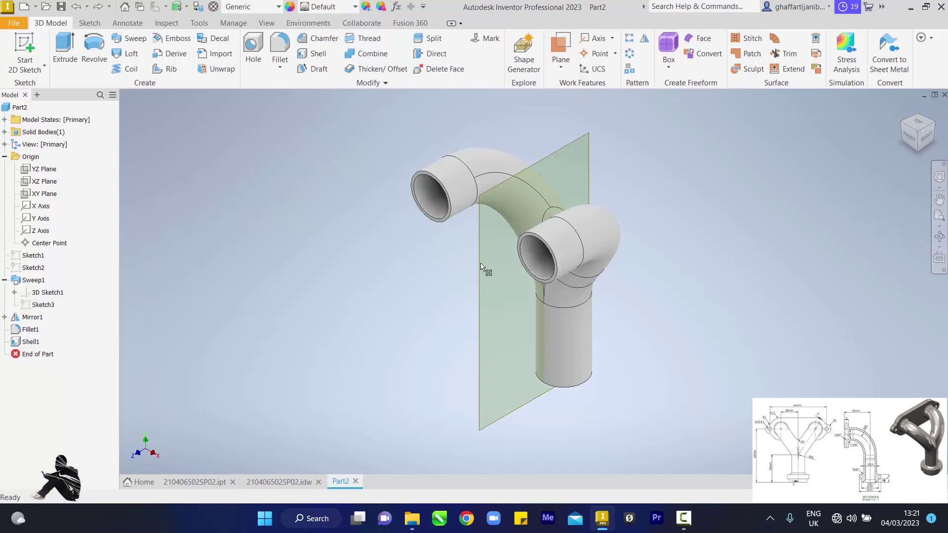
Hide the YZ plane that cuts through the branched pipe.
{"action": "left_click", "coordinate": [482, 247]}
{"action": "right_click", "coordinate": [482, 245]}
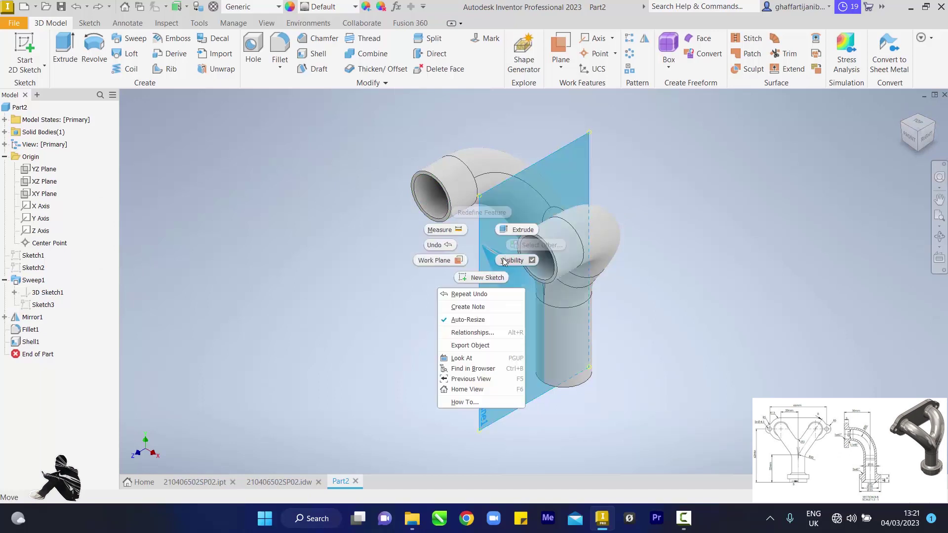
{"action": "left_click", "coordinate": [504, 261]}
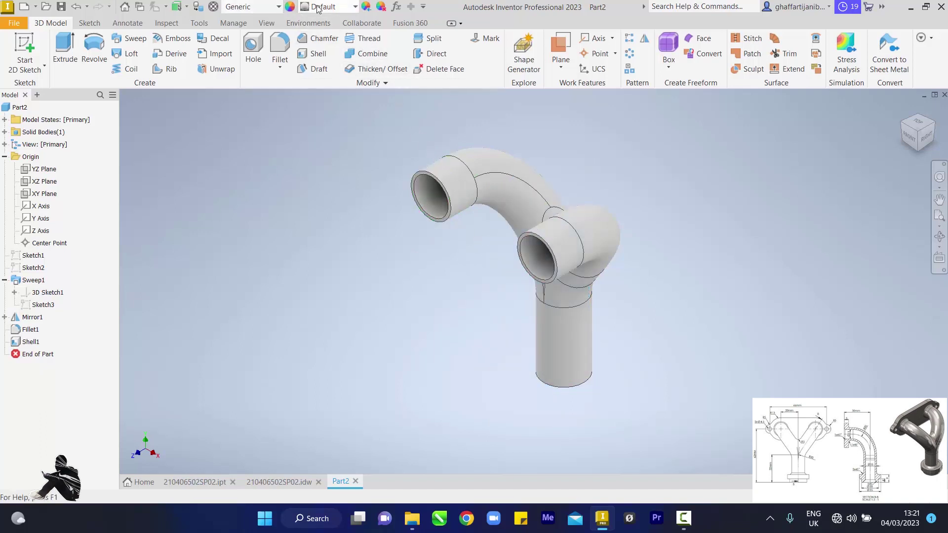
Apply the Semi-Polished appearance to the part.
{"action": "left_click", "coordinate": [355, 7]}
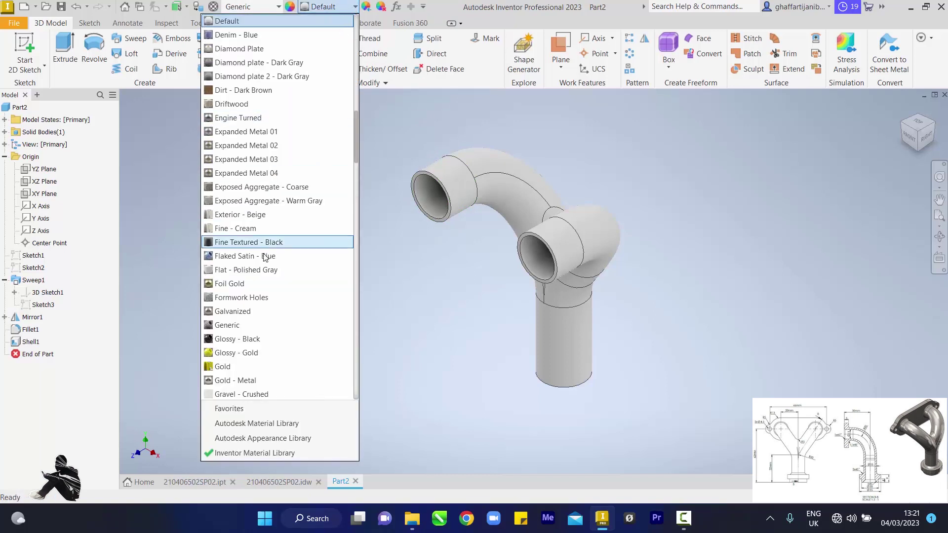
{"action": "scroll", "coordinate": [271, 254], "scroll_direction": "down", "scroll_amount": 6}
{"action": "scroll", "coordinate": [266, 257], "scroll_direction": "down", "scroll_amount": 14}
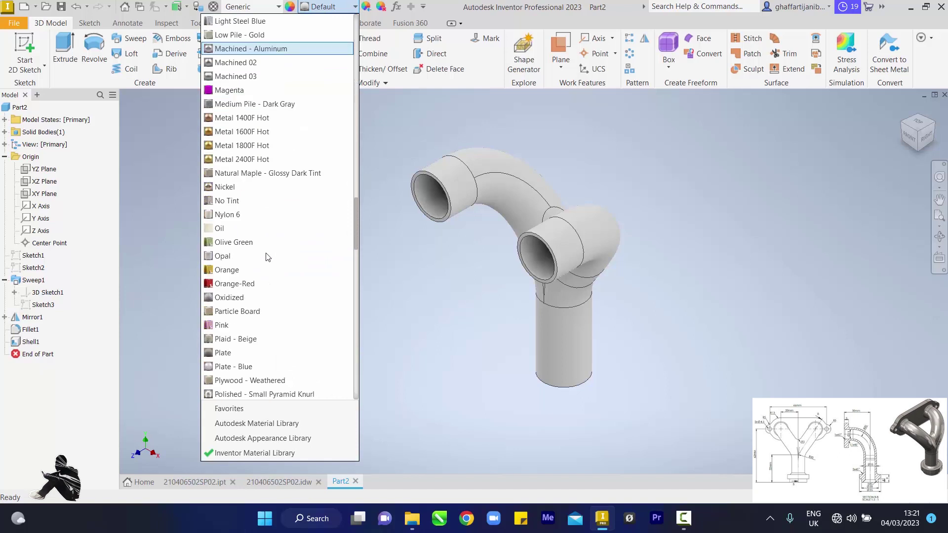
{"action": "scroll", "coordinate": [245, 296], "scroll_direction": "down", "scroll_amount": 7}
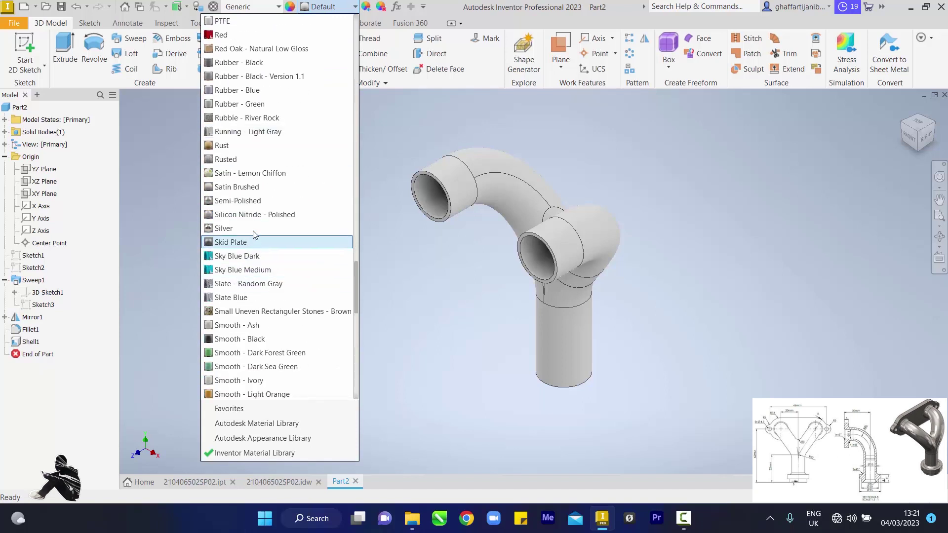
{"action": "left_click", "coordinate": [257, 200]}
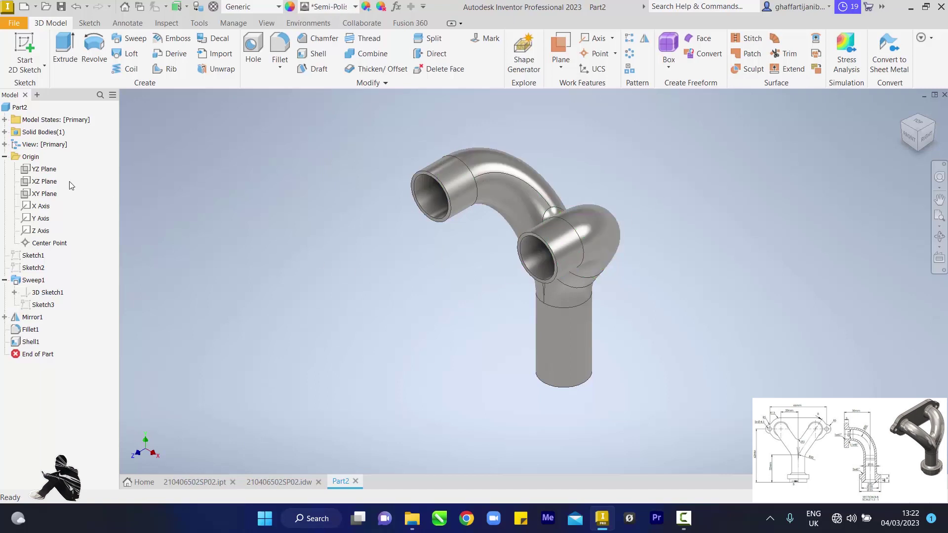
Start a new sketch on the YZ plane and slice the model graphics at the sketch plane.
{"action": "left_click", "coordinate": [45, 170]}
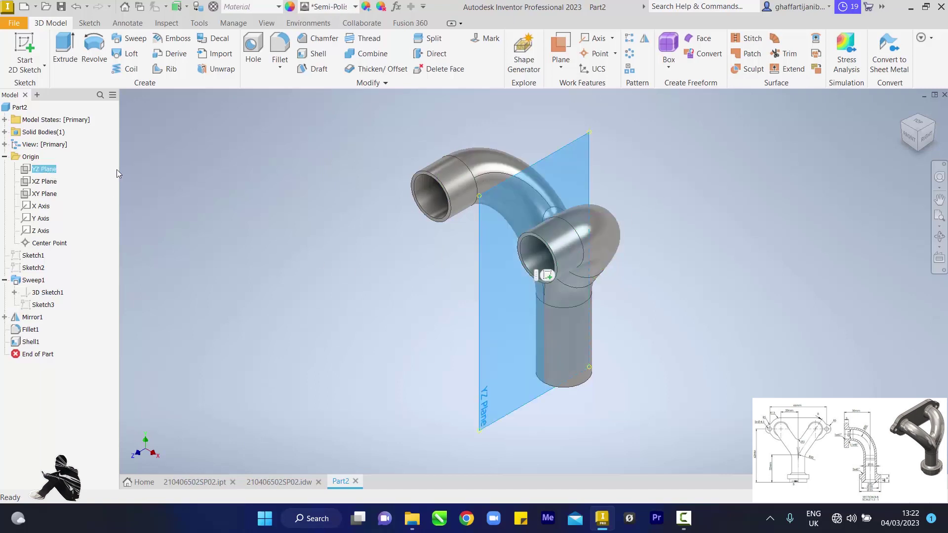
{"action": "left_click", "coordinate": [549, 274]}
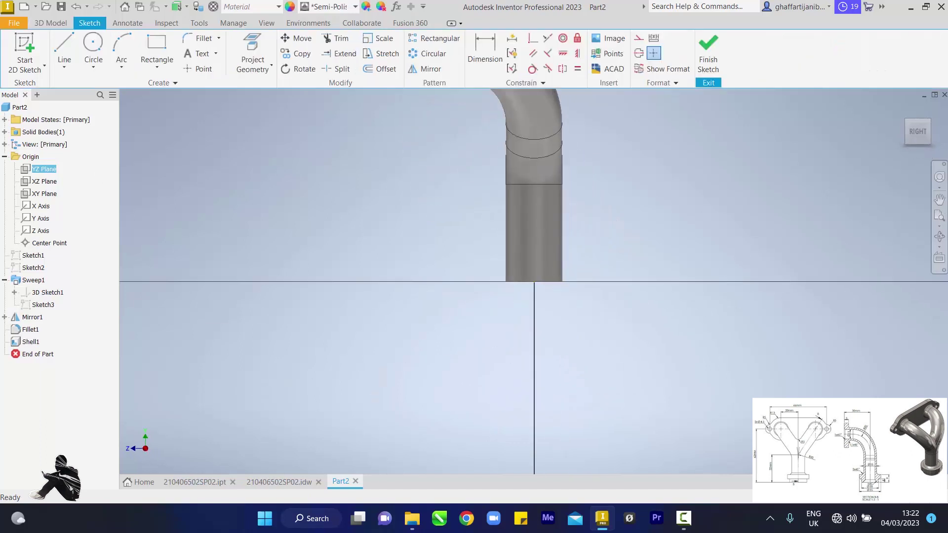
{"action": "left_click", "coordinate": [942, 220]}
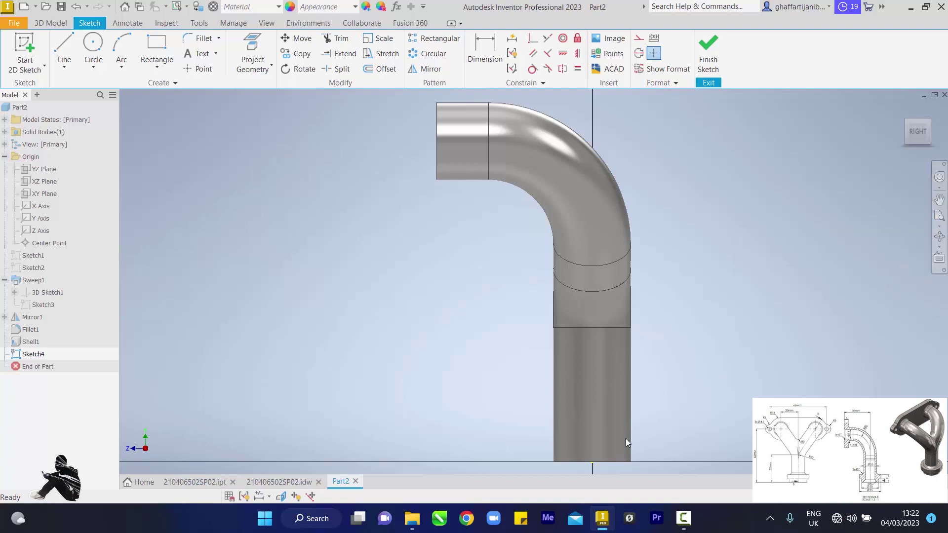
{"action": "left_click", "coordinate": [282, 495]}
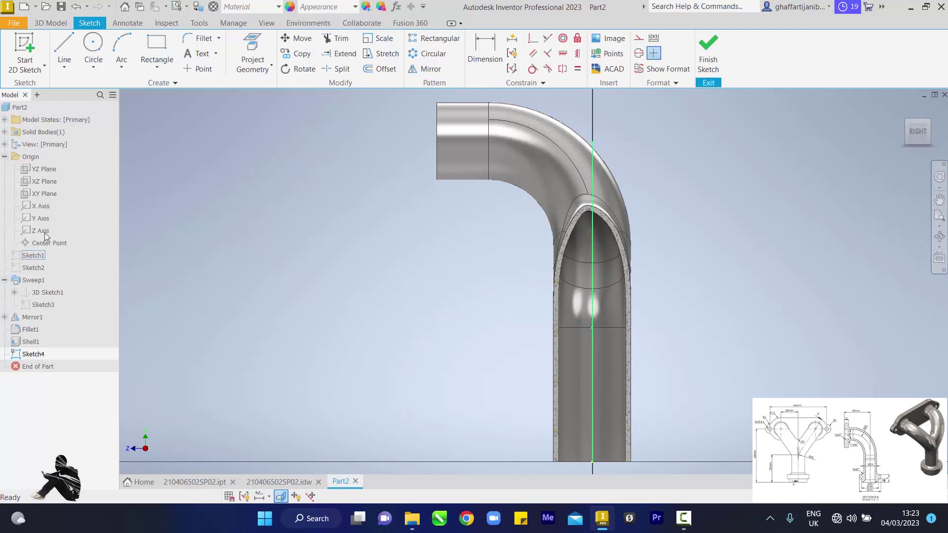
Project the XY plane into the sketch as a reference line along the stem's axis.
{"action": "left_click", "coordinate": [252, 49]}
{"action": "left_click", "coordinate": [56, 170]}
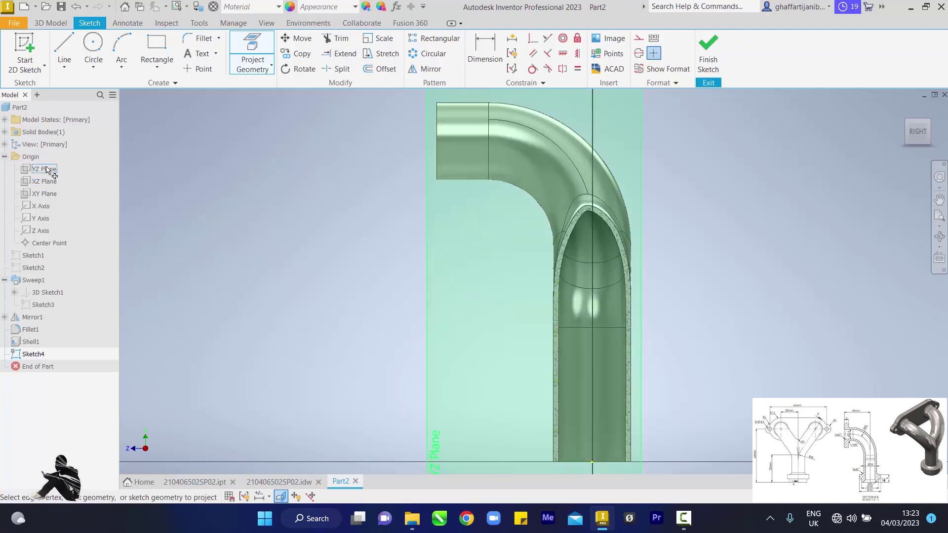
{"action": "left_click", "coordinate": [49, 193]}
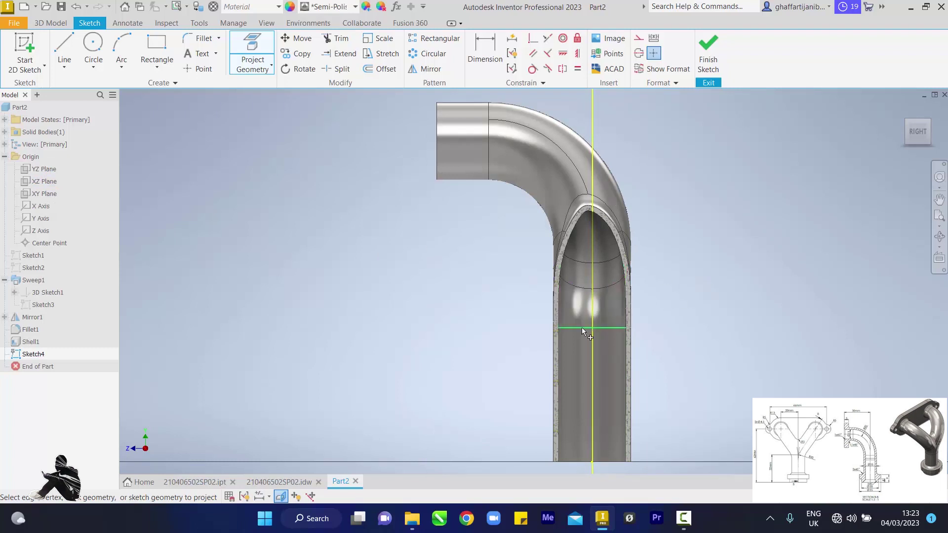
Sketch a stepped collar profile outside the stem's lower end, with a lower step about 5 mm high and a sloped line back to the wall.
{"action": "left_click", "coordinate": [64, 51]}
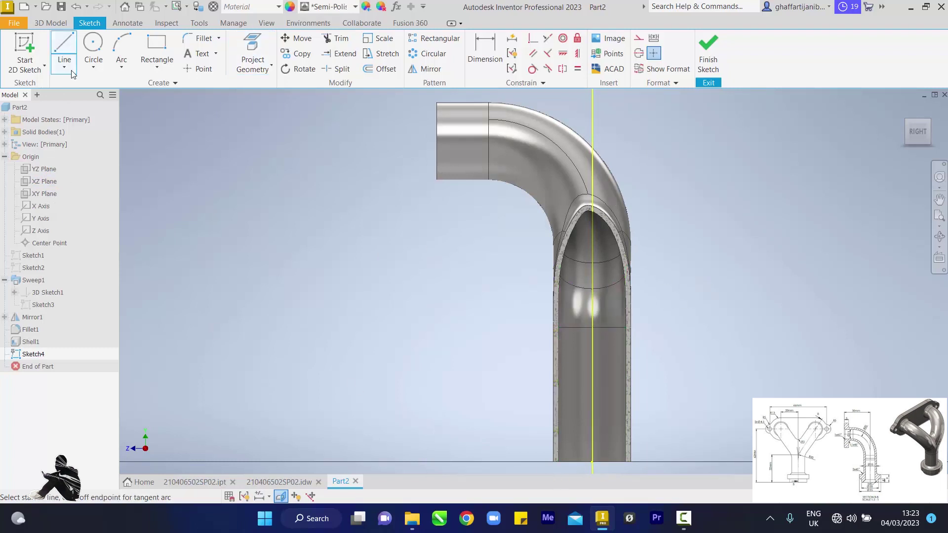
{"action": "left_click", "coordinate": [552, 461]}
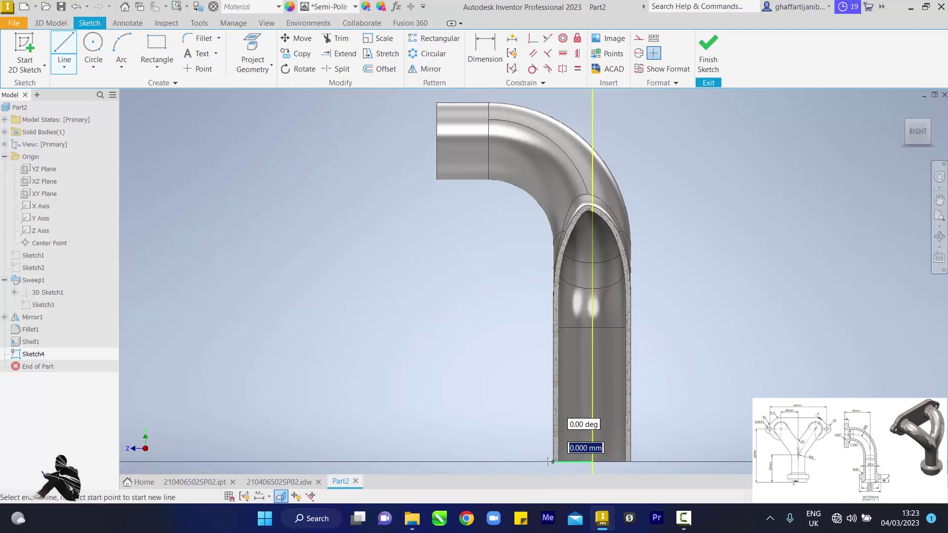
{"action": "left_click", "coordinate": [517, 461]}
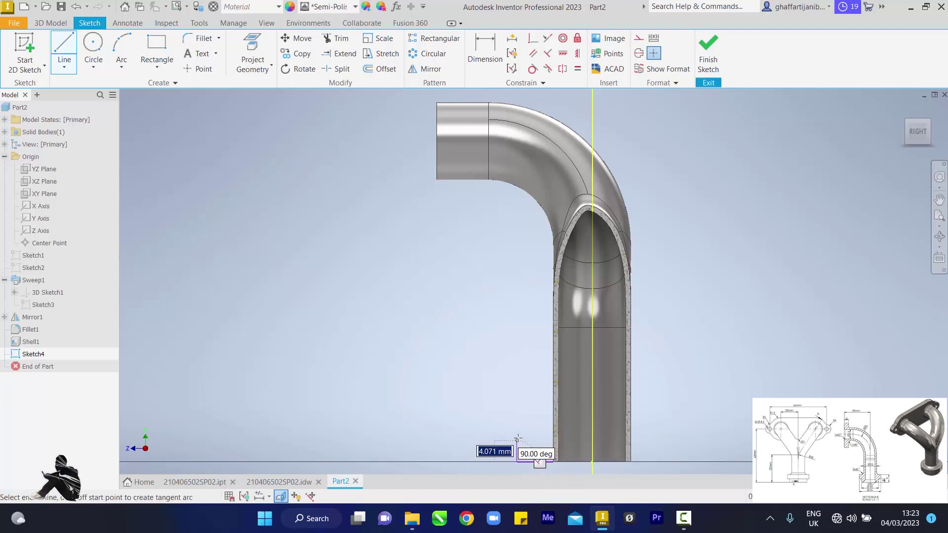
{"action": "left_click", "coordinate": [485, 436]}
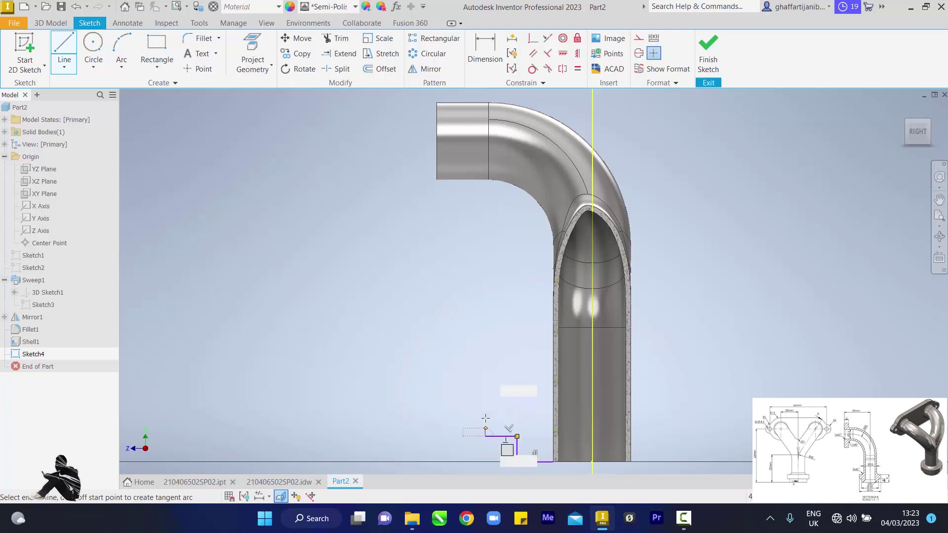
{"action": "left_click", "coordinate": [518, 411]}
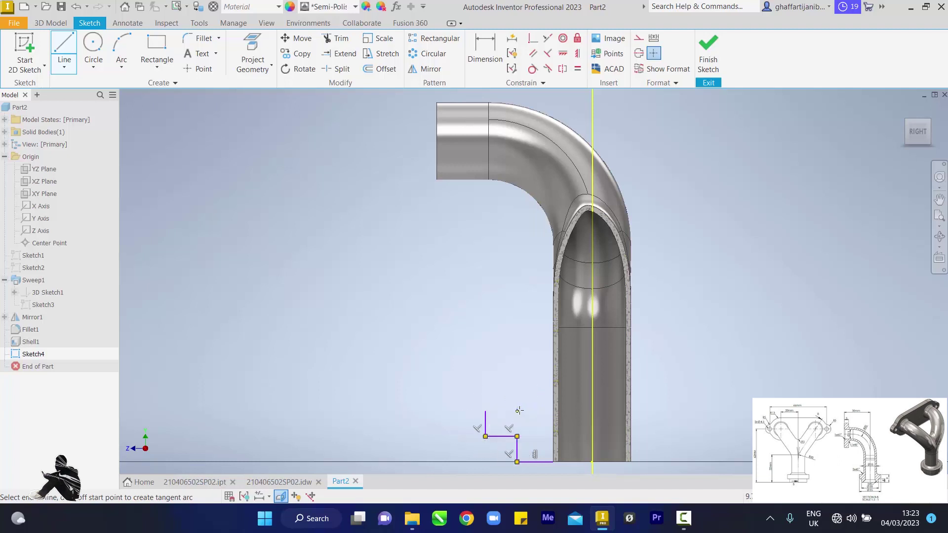
{"action": "left_click", "coordinate": [553, 375]}
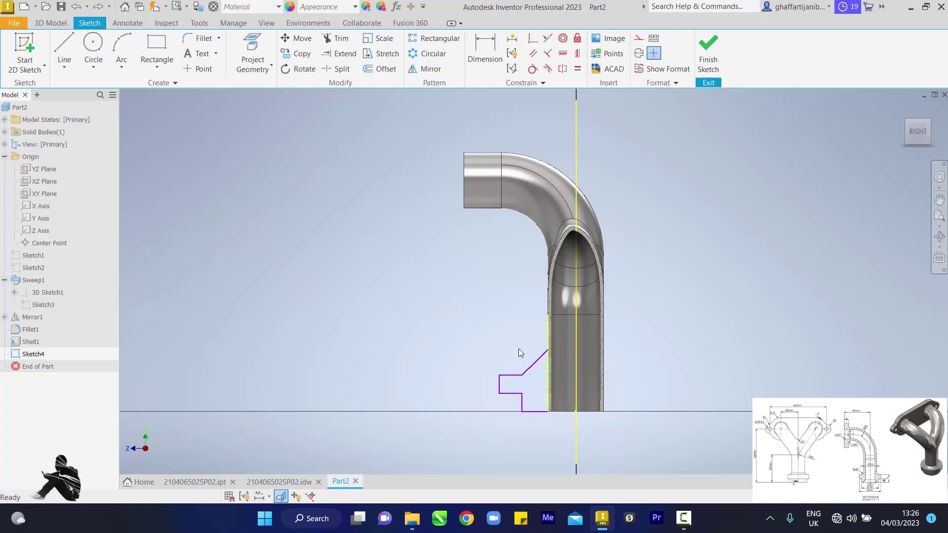
Turn the projected axis line into a centerline and dimension the profile's lower step to a 20 mm diameter about it.
{"action": "left_click", "coordinate": [575, 365]}
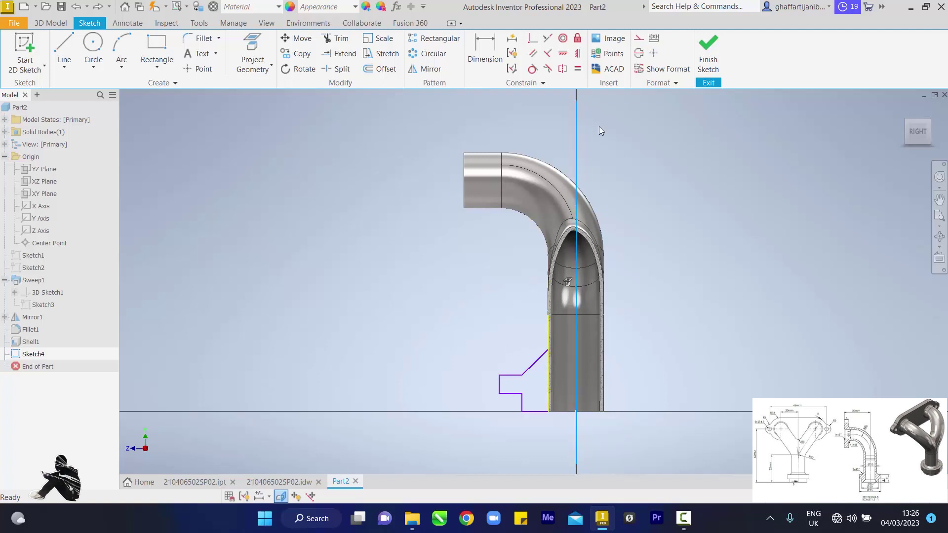
{"action": "left_click", "coordinate": [639, 55]}
{"action": "key", "text": "d"}
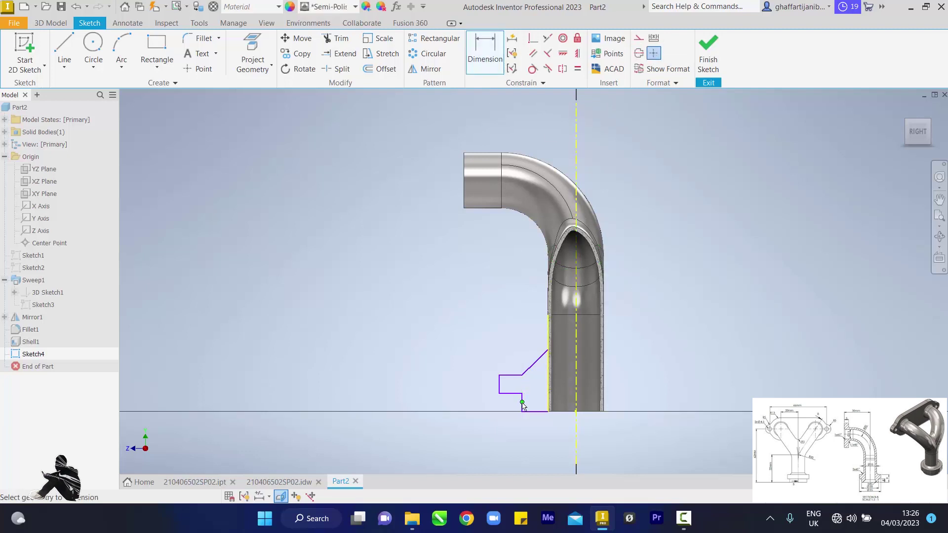
{"action": "left_click", "coordinate": [576, 427]}
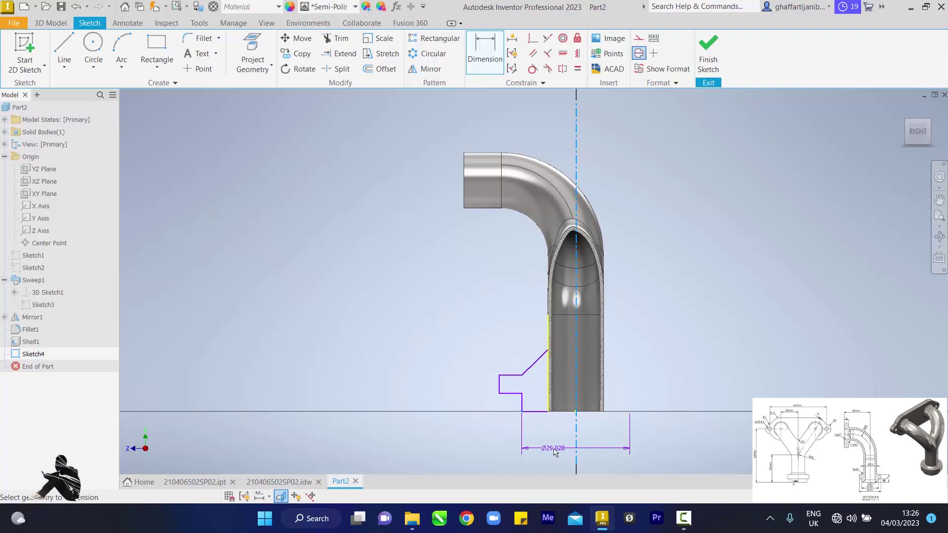
{"action": "left_click", "coordinate": [563, 442]}
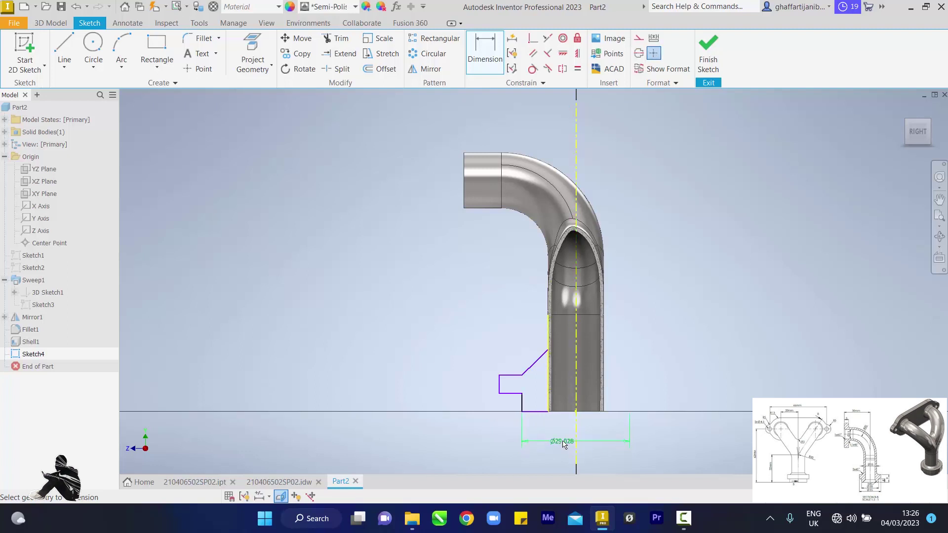
{"action": "left_click", "coordinate": [563, 442]}
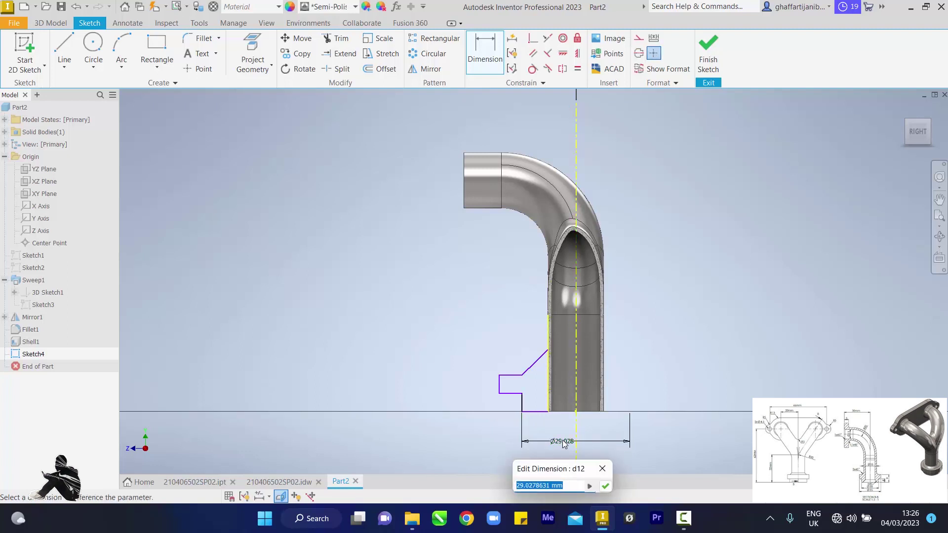
{"action": "type", "text": "20"}
{"action": "key", "text": "Return"}
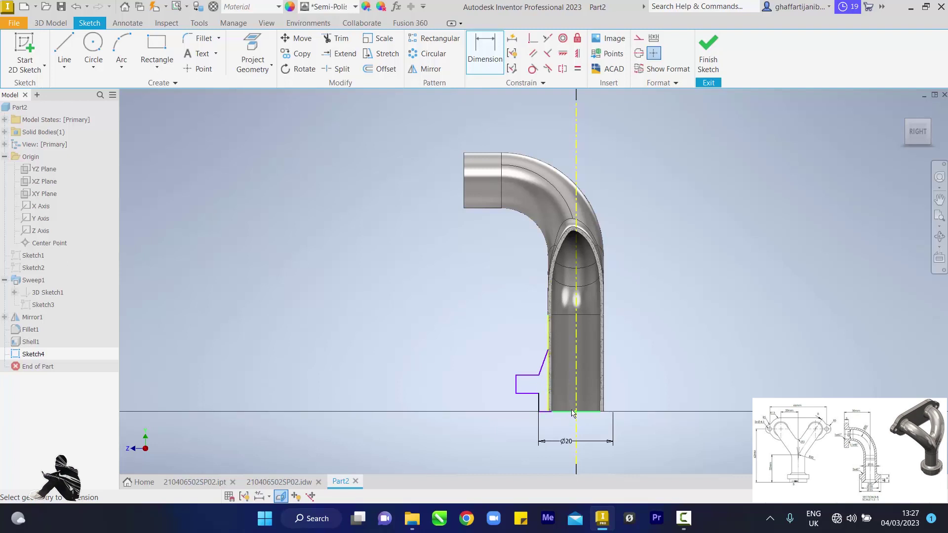
Dimension the collar profile's outermost vertical edge to a 25 mm diameter about the centerline.
{"action": "left_click", "coordinate": [516, 394]}
{"action": "left_click", "coordinate": [573, 385]}
{"action": "left_click", "coordinate": [516, 389]}
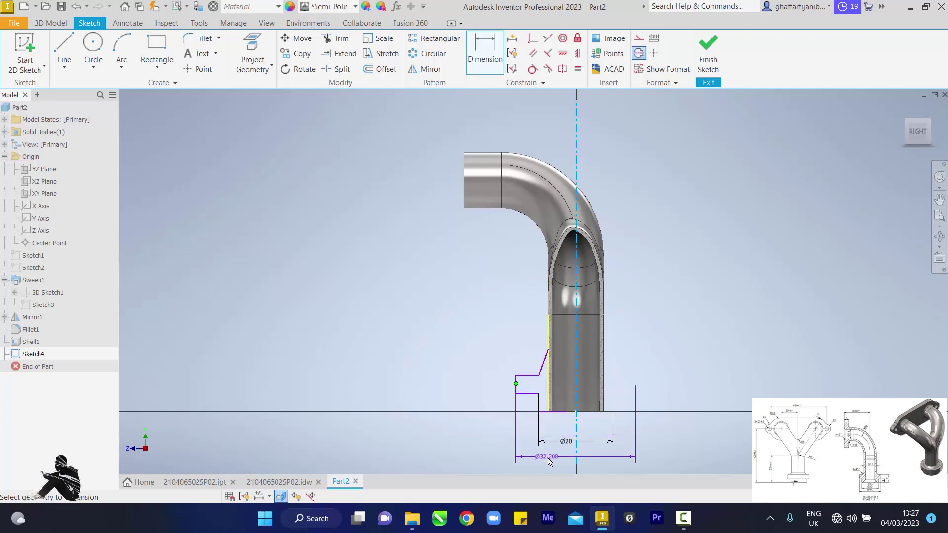
{"action": "left_click", "coordinate": [563, 459]}
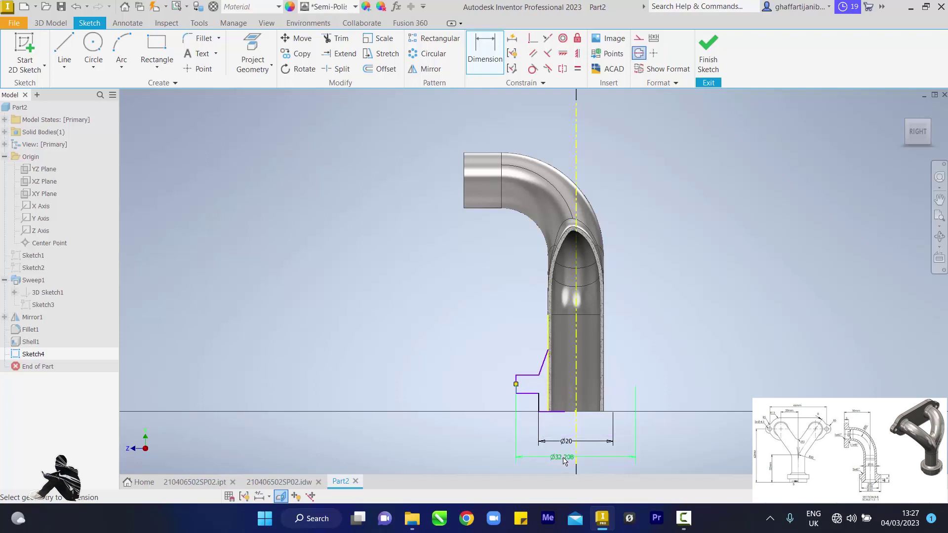
{"action": "type", "text": "2"}
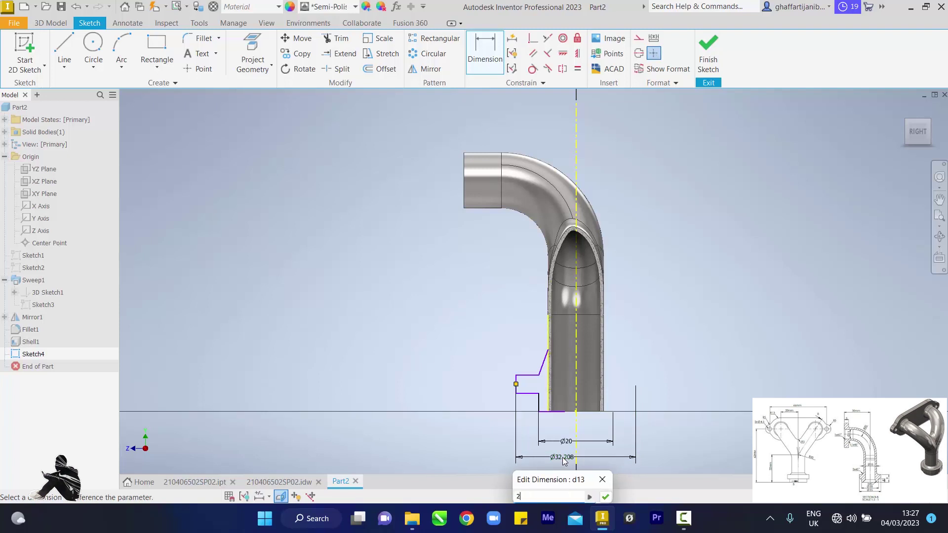
{"action": "type", "text": "5"}
{"action": "key", "text": "Return"}
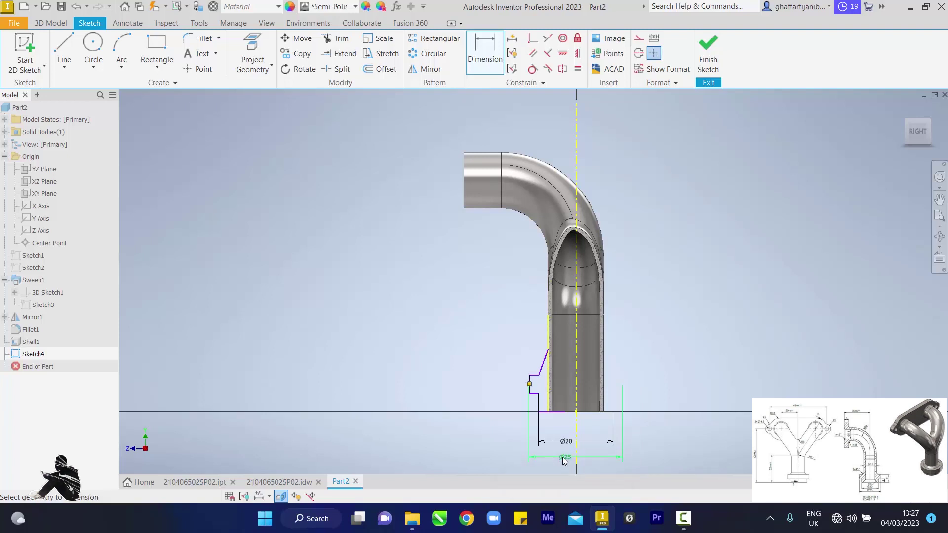
Dimension the height of the collar profile's lower step as 4 mm.
{"action": "scroll", "coordinate": [518, 408], "scroll_direction": "down", "scroll_amount": 5}
{"action": "left_click", "coordinate": [550, 369]}
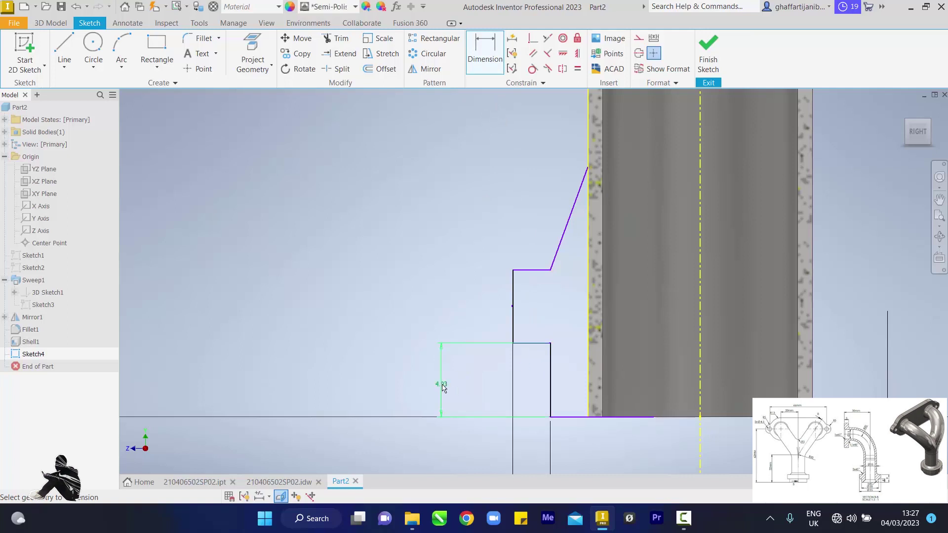
{"action": "left_click", "coordinate": [443, 388]}
{"action": "type", "text": "4"}
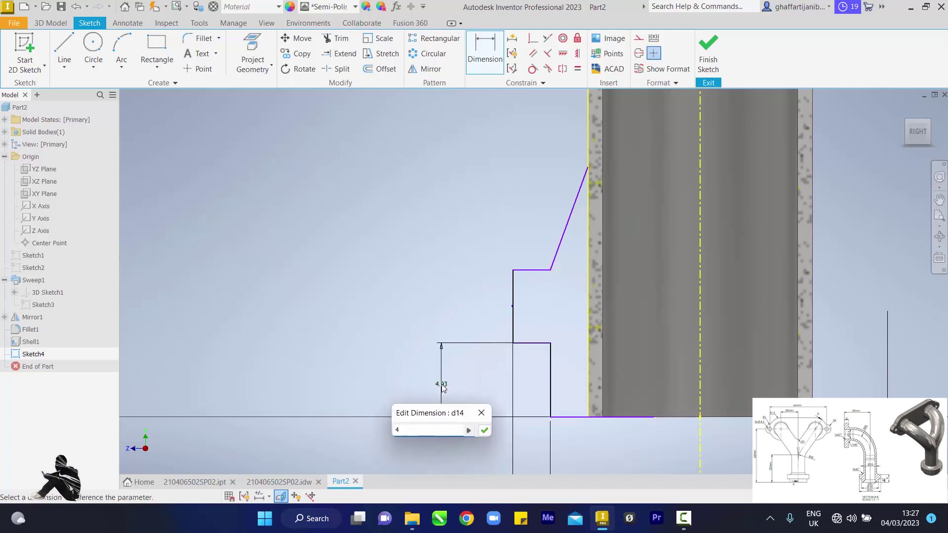
{"action": "key", "text": "Return"}
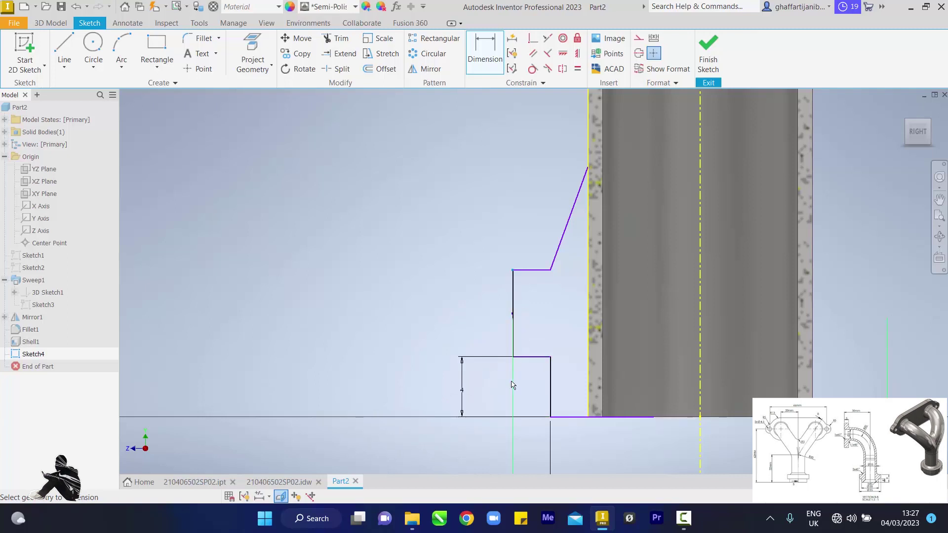
Dimension the collar profile's height from the stem's end line to the top of the outer step as 9 mm.
{"action": "left_click", "coordinate": [551, 418]}
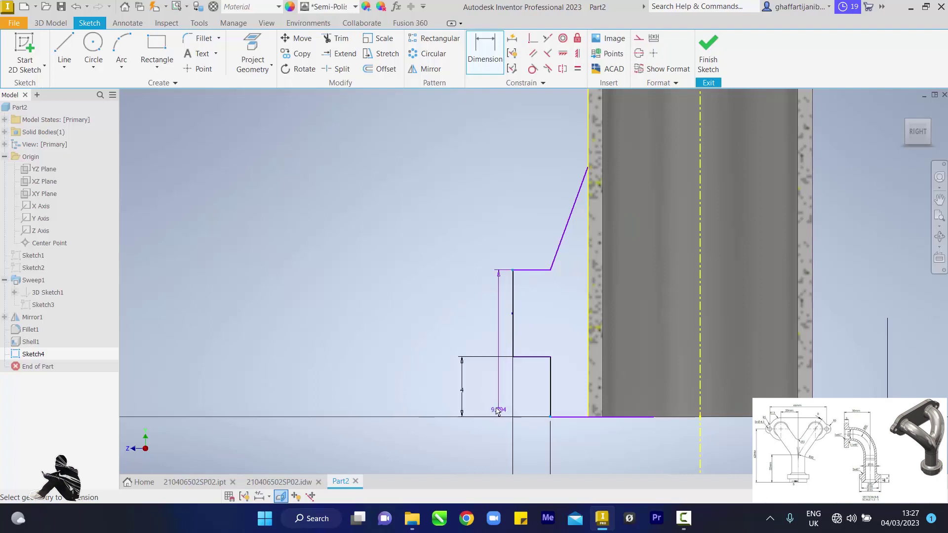
{"action": "left_click", "coordinate": [419, 393]}
{"action": "type", "text": "9"}
{"action": "key", "text": "Return"}
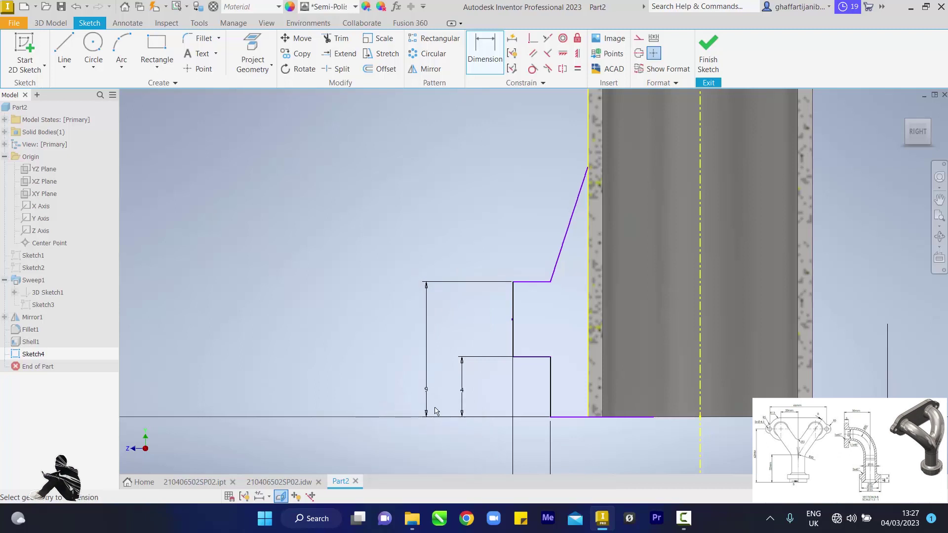
Dimension the angle between the collar profile's sloped line and its upper horizontal edge as 45 degrees.
{"action": "scroll", "coordinate": [552, 286], "scroll_direction": "down", "scroll_amount": 2}
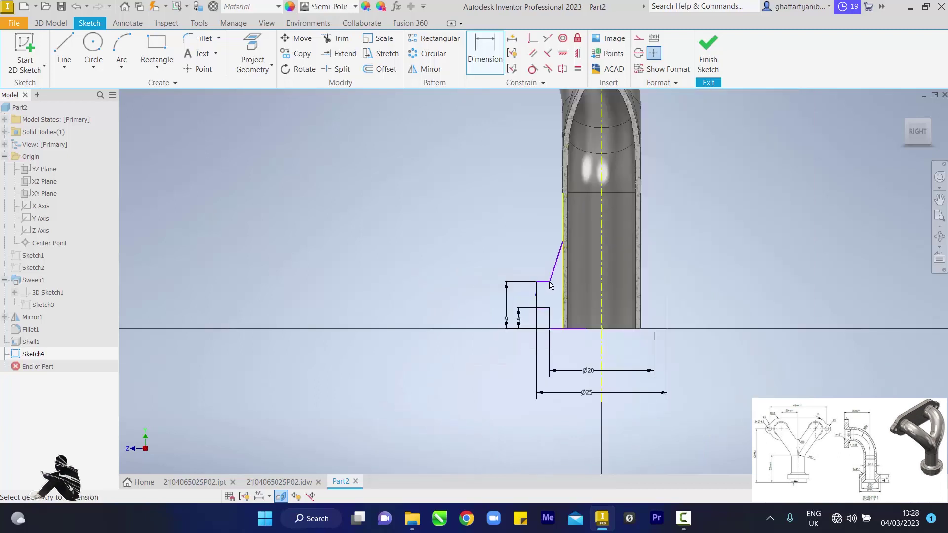
{"action": "scroll", "coordinate": [554, 286], "scroll_direction": "up", "scroll_amount": 5}
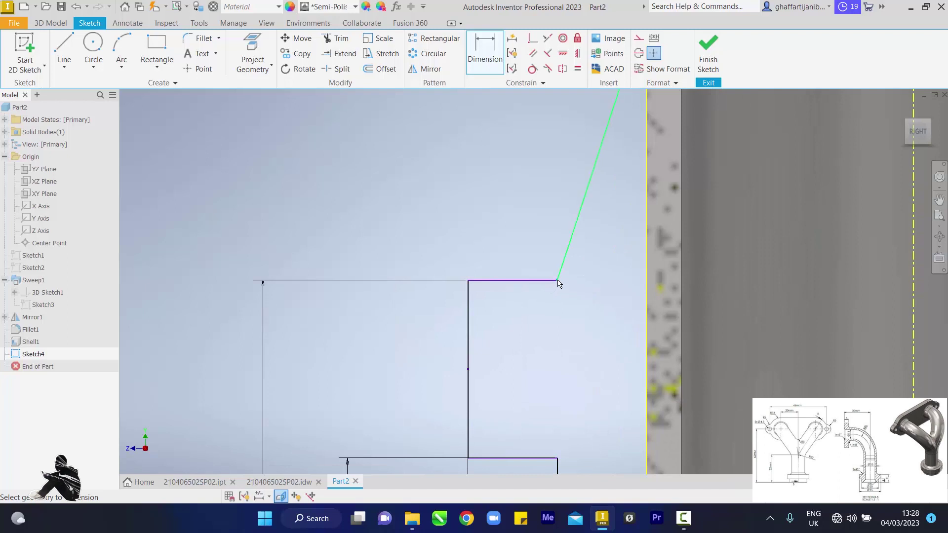
{"action": "left_click", "coordinate": [558, 280]}
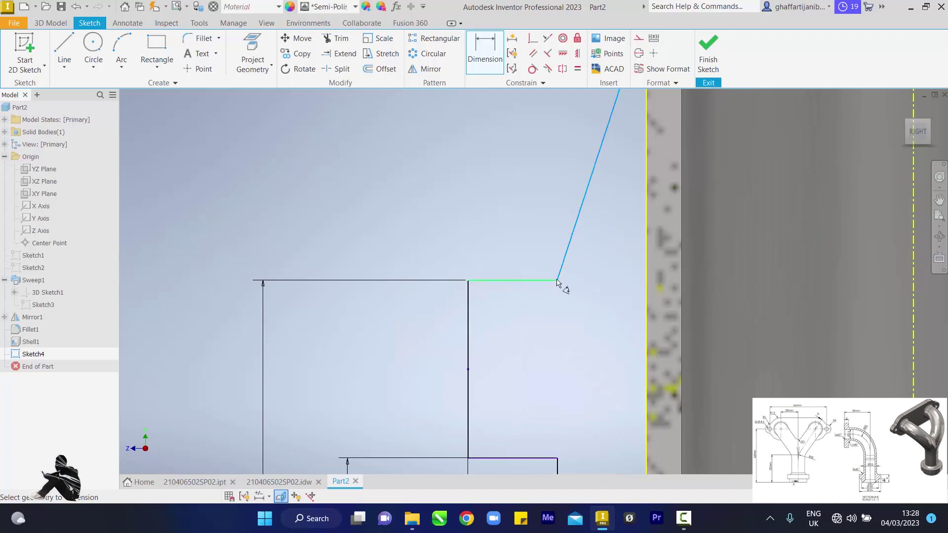
{"action": "left_click", "coordinate": [556, 281]}
{"action": "left_click", "coordinate": [611, 255]}
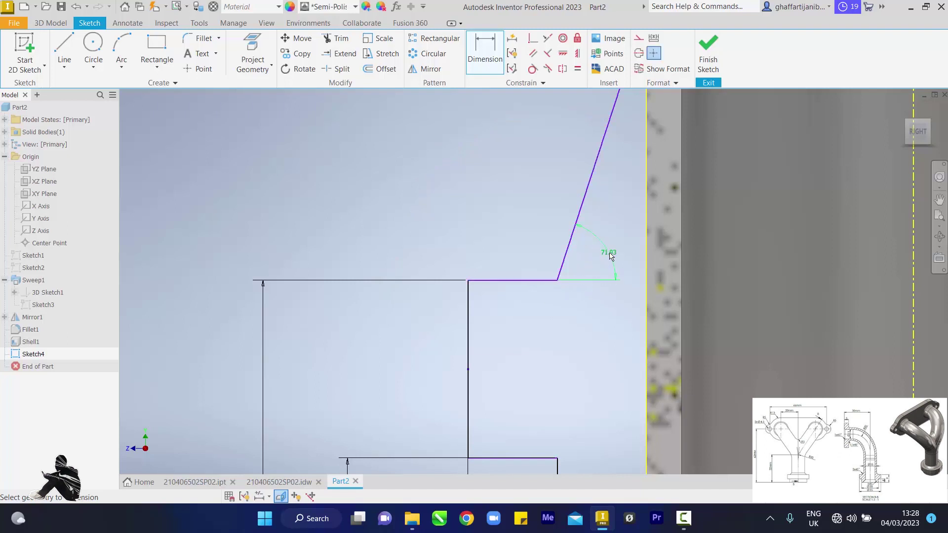
{"action": "left_click", "coordinate": [610, 255]}
{"action": "type", "text": "45"}
{"action": "key", "text": "Return"}
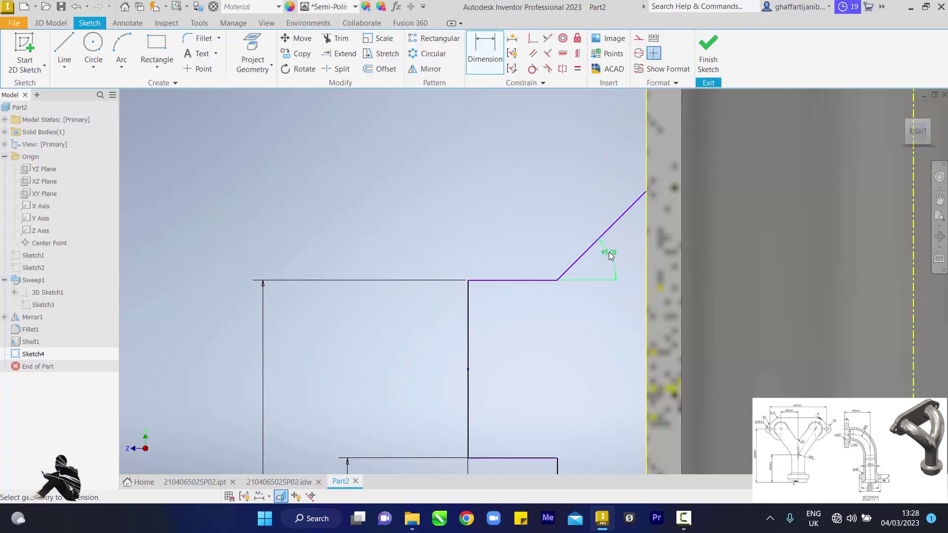
Finish the sketch and revolve the collar profile a full 360 degrees about the centerline, joining it to the stem.
{"action": "left_click", "coordinate": [710, 50]}
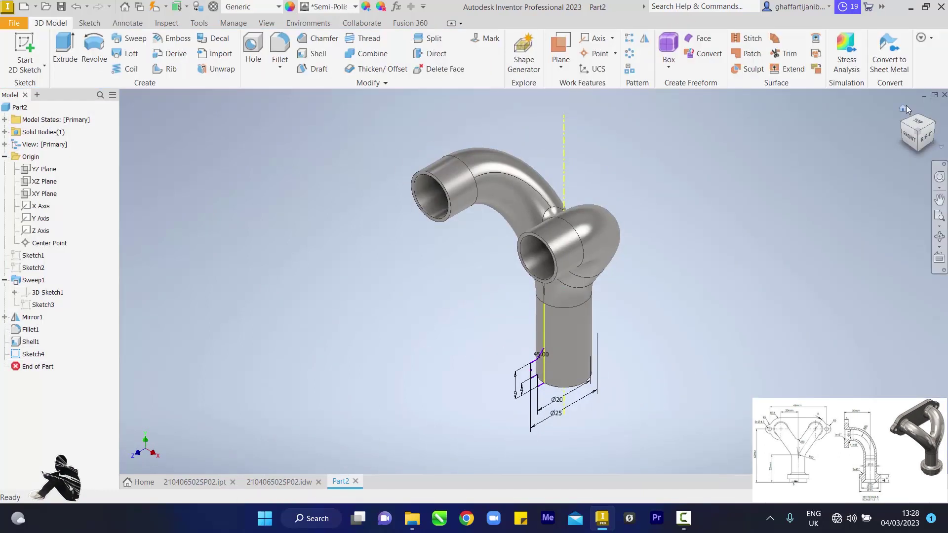
{"action": "left_click", "coordinate": [89, 49]}
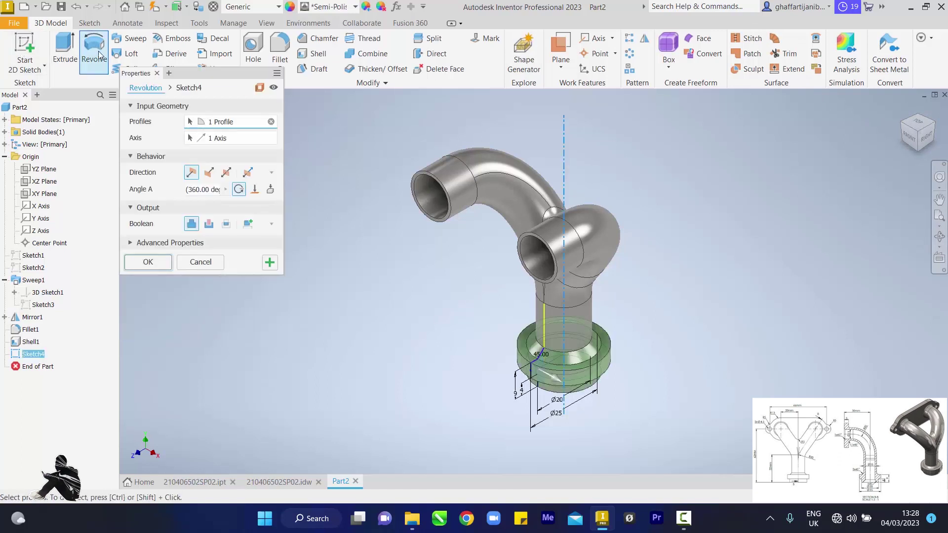
{"action": "left_click", "coordinate": [160, 262]}
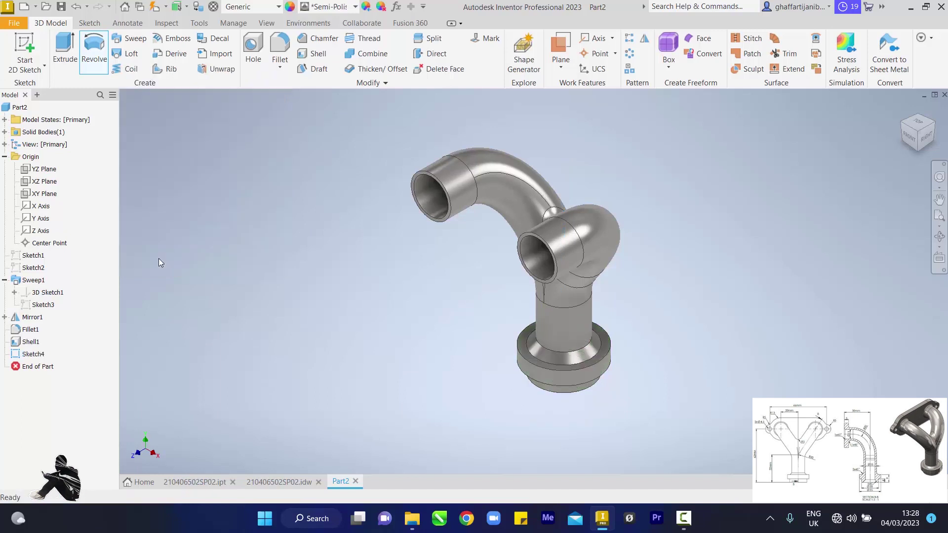
Chamfer the bore's circular edge at the collar's lower end with a distance of 2 mm.
{"action": "left_click", "coordinate": [319, 42]}
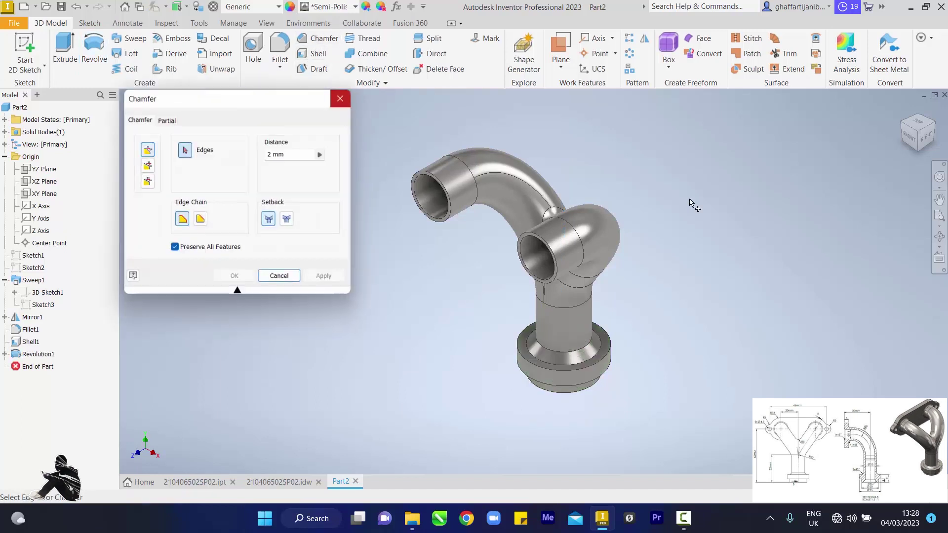
{"action": "left_click", "coordinate": [917, 154]}
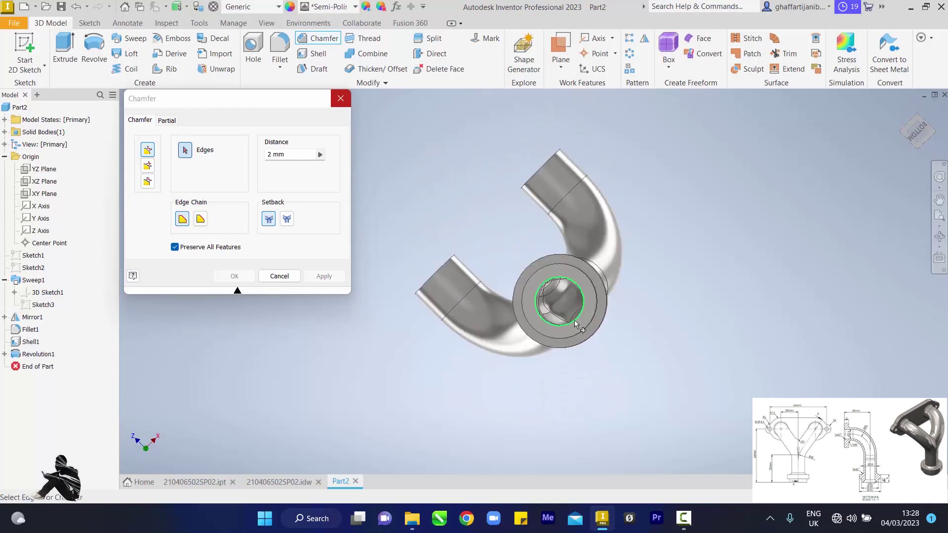
{"action": "left_click", "coordinate": [917, 117]}
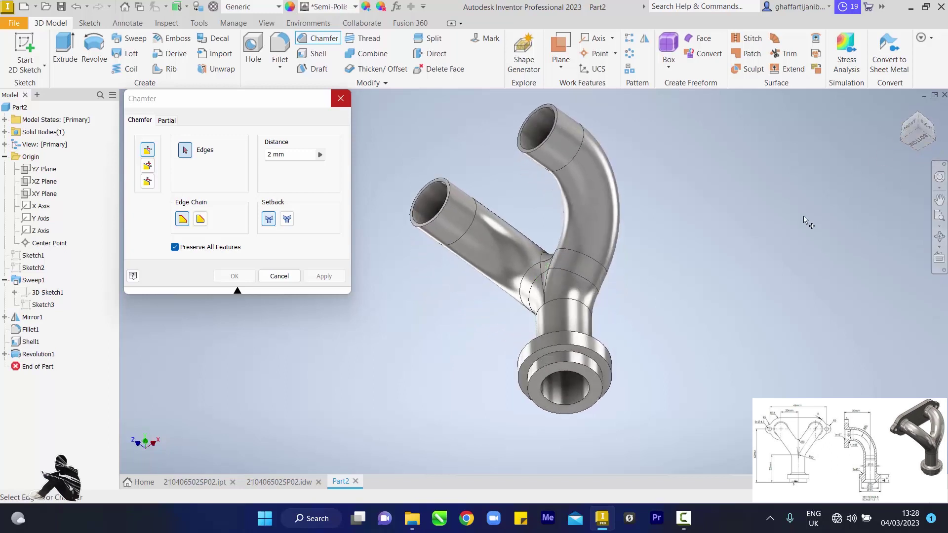
{"action": "left_click", "coordinate": [585, 400]}
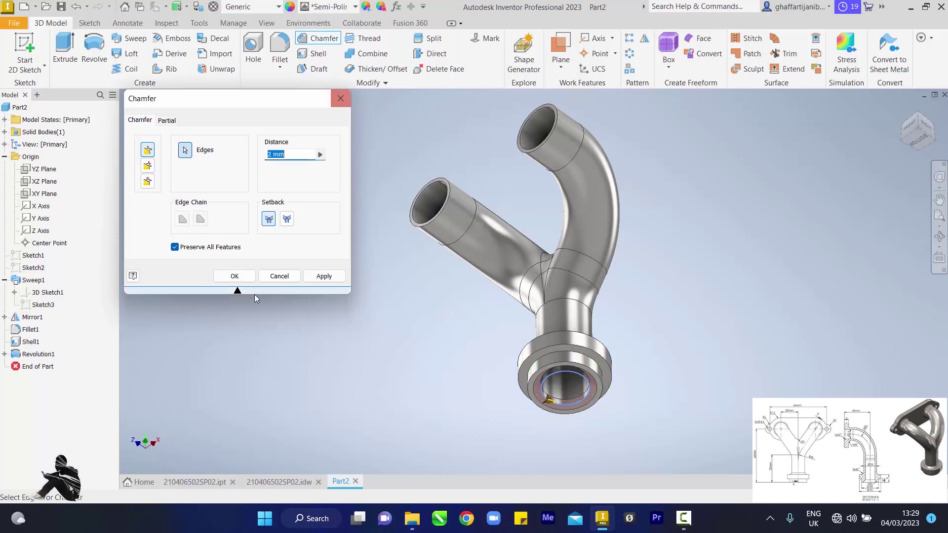
{"action": "key", "text": "Return"}
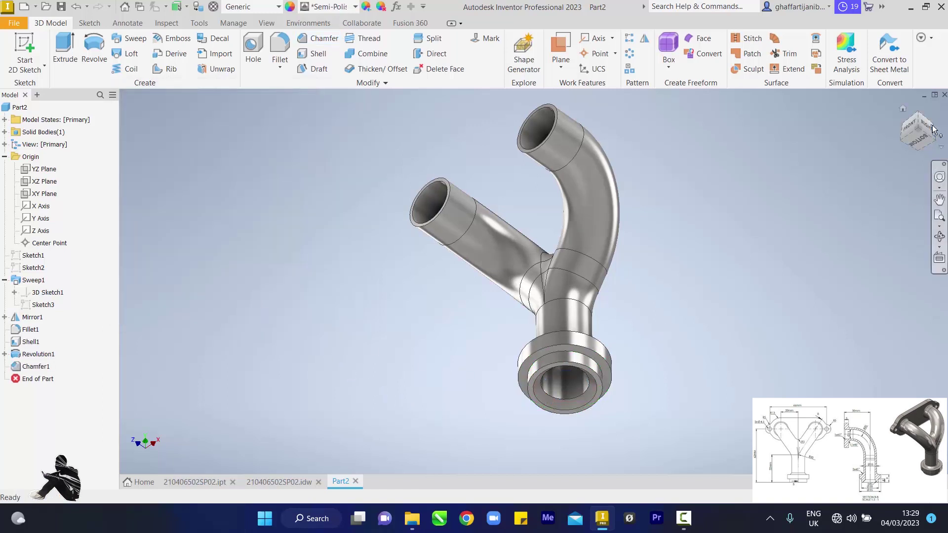
Start a sketch on the left branch's open end face and draw a circle matching its bore edge.
{"action": "mouse_move", "coordinate": [541, 277]}
{"action": "middle_mouse_down", "text": "shift"}
{"action": "mouse_move", "coordinate": [625, 287]}
{"action": "mouse_move", "coordinate": [595, 283]}
{"action": "mouse_move", "coordinate": [595, 242]}
{"action": "middle_mouse_up", "text": "shift"}
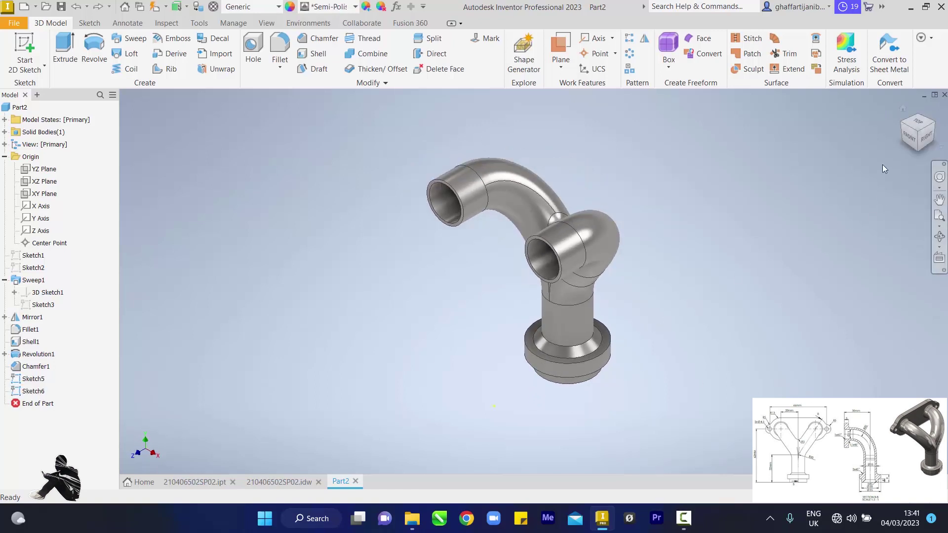
{"action": "left_click", "coordinate": [911, 138]}
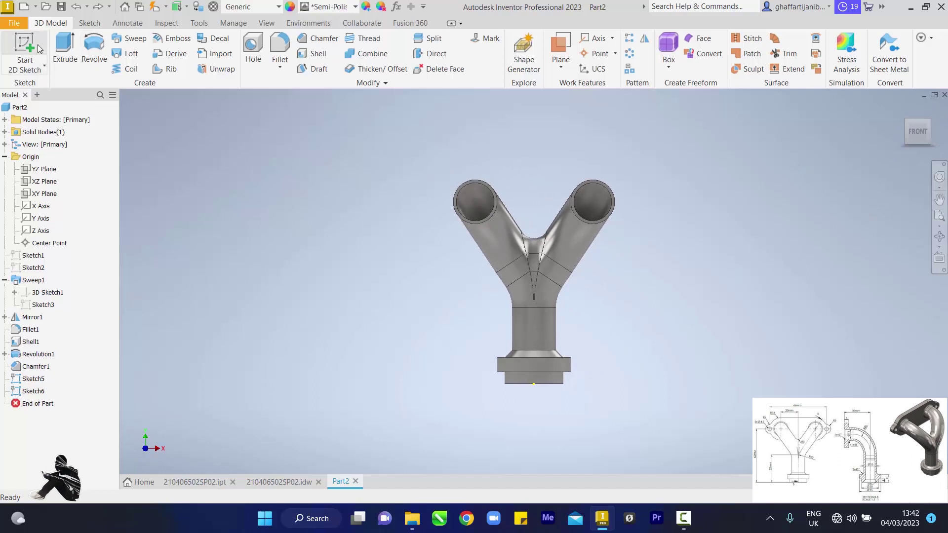
{"action": "left_click", "coordinate": [469, 186]}
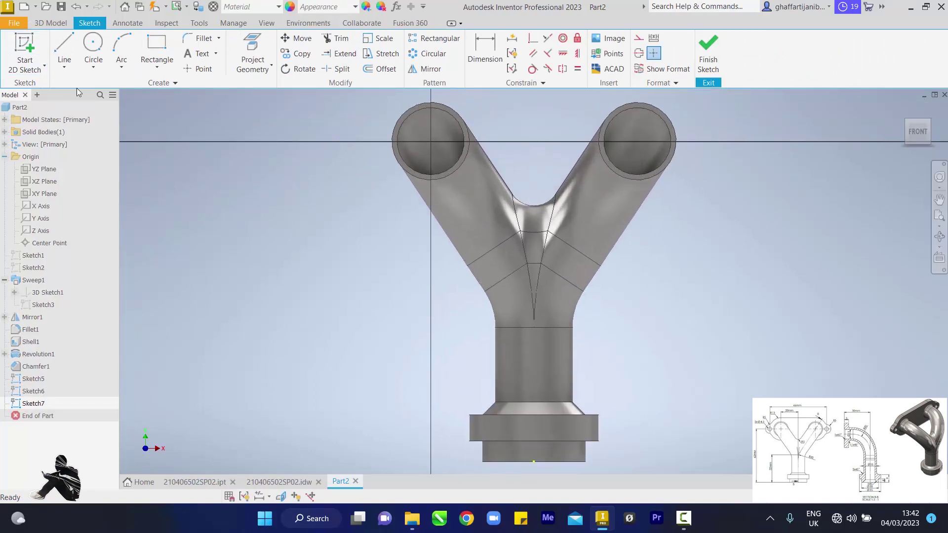
{"action": "left_click", "coordinate": [98, 47]}
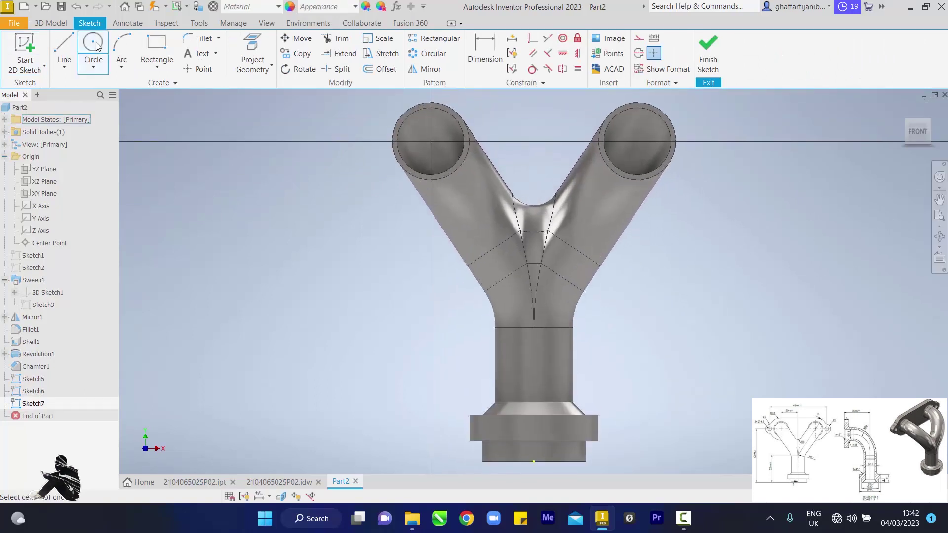
{"action": "left_click", "coordinate": [431, 142]}
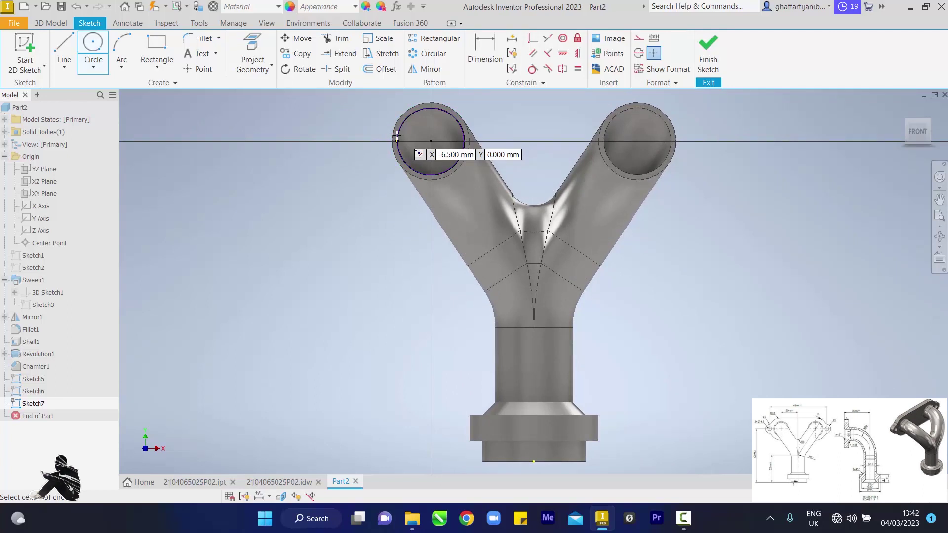
Draw a 26 mm diameter circle concentric with each of the two branch bores.
{"action": "left_click", "coordinate": [431, 143]}
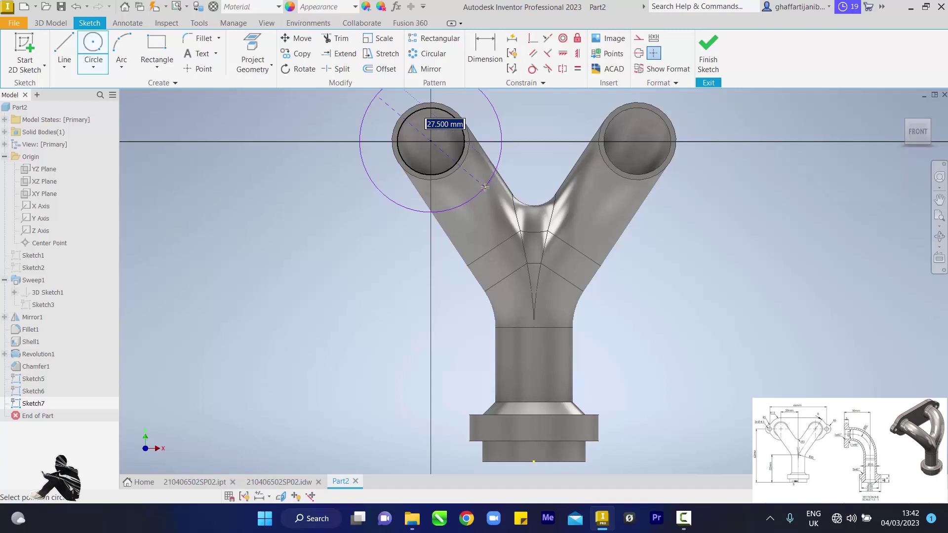
{"action": "type", "text": "2"}
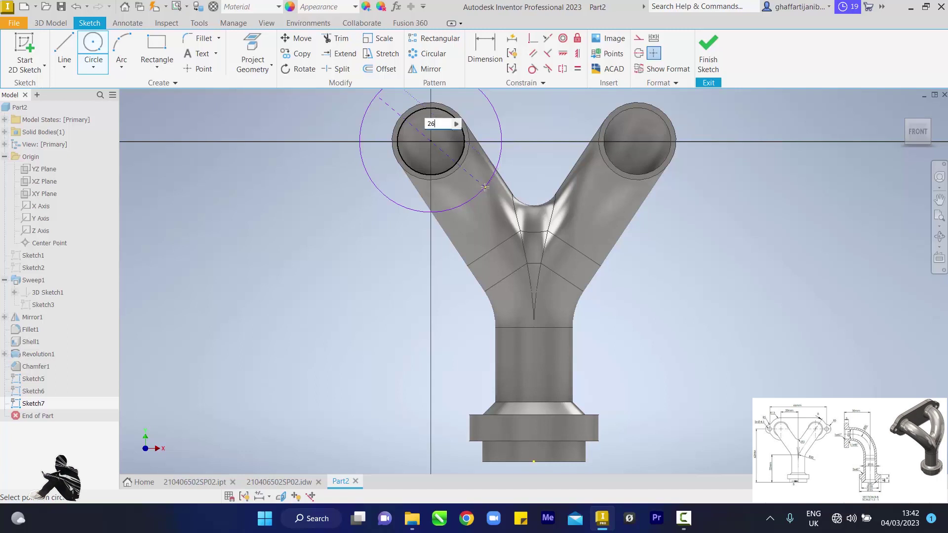
{"action": "type", "text": "6"}
{"action": "key", "text": "Return"}
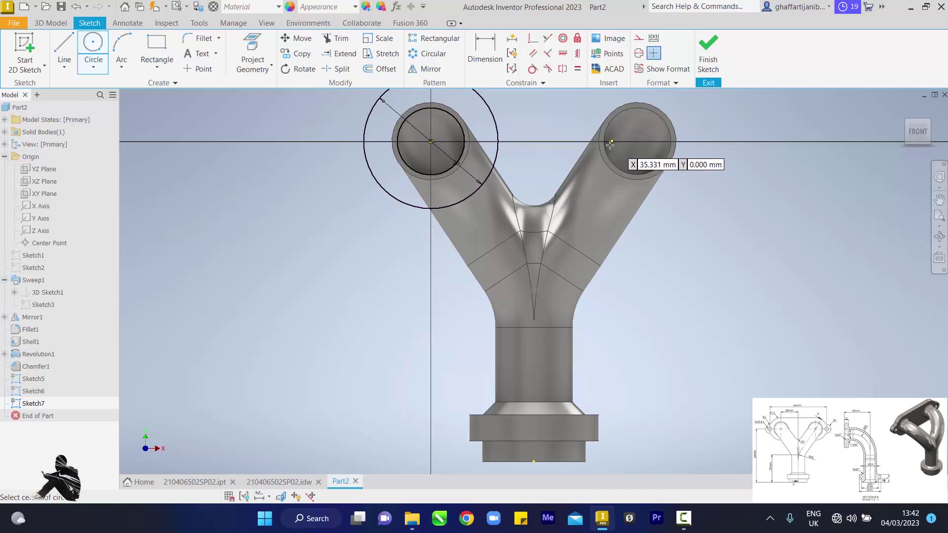
{"action": "left_click", "coordinate": [637, 141]}
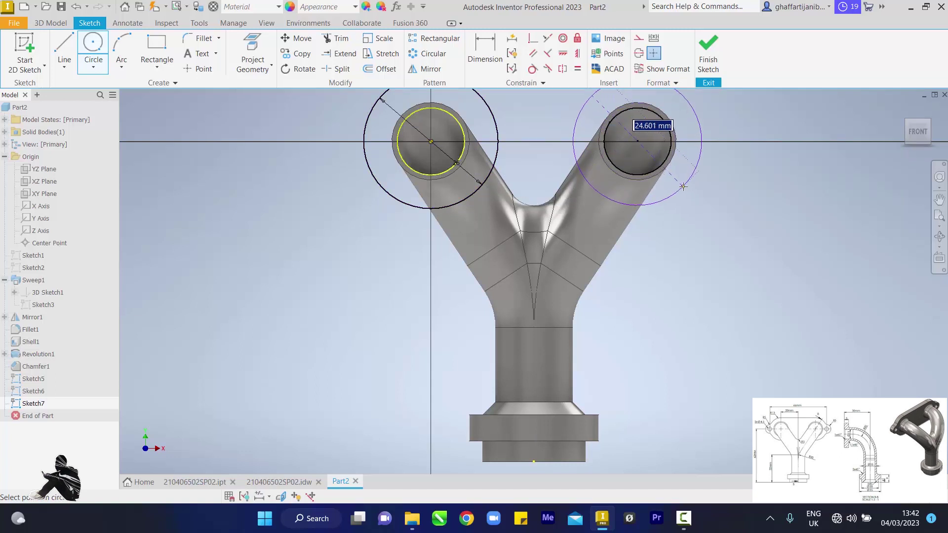
{"action": "type", "text": "26"}
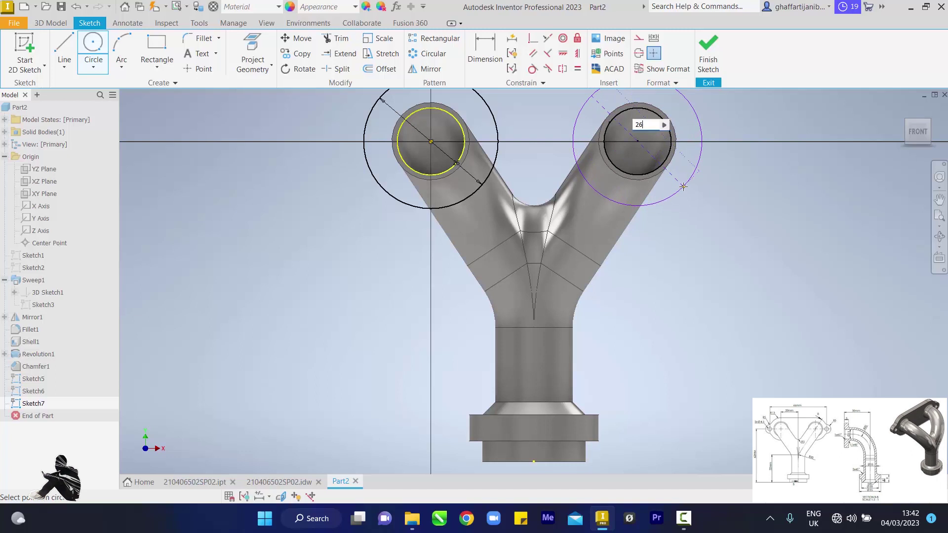
{"action": "key", "text": "Return"}
{"action": "key", "text": "Escape"}
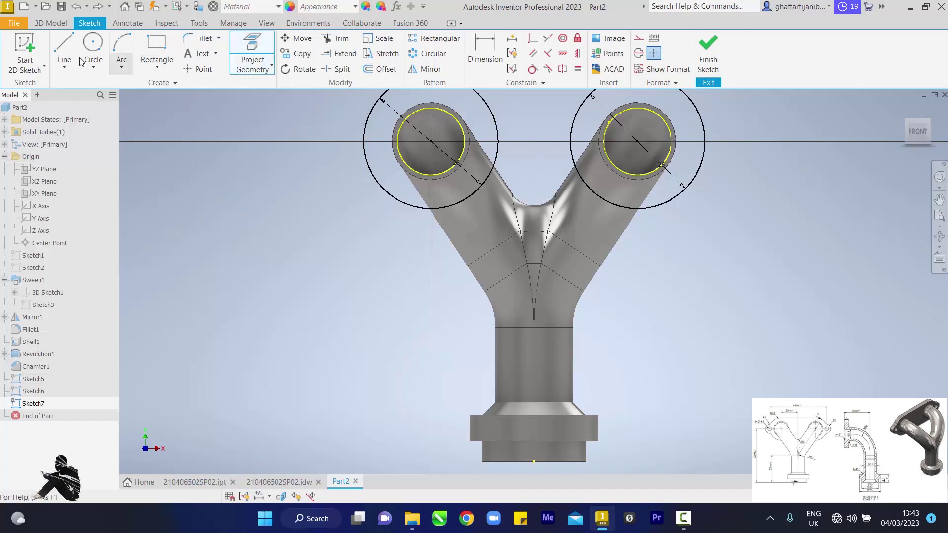
Connect the two 26 mm circles with horizontal lines between their lowest points and between their highest points.
{"action": "left_click", "coordinate": [65, 50]}
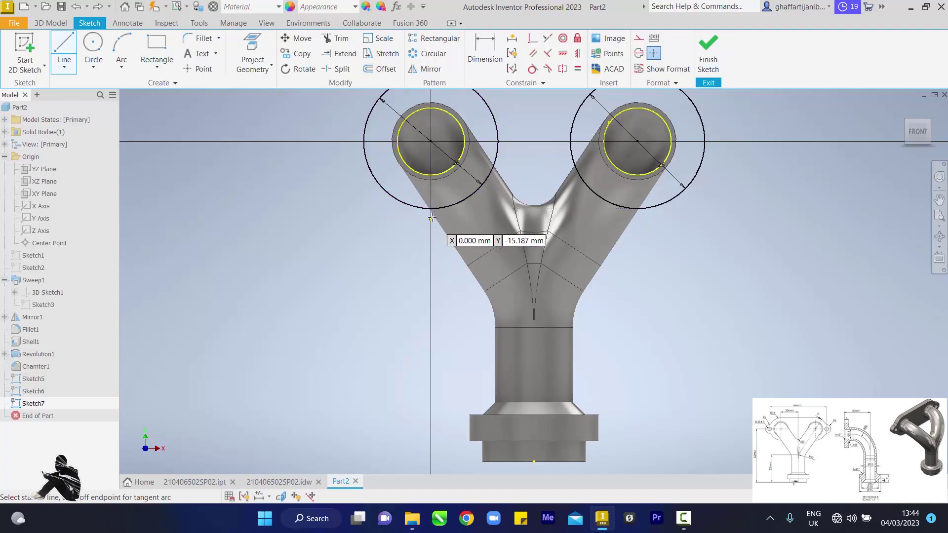
{"action": "left_click", "coordinate": [431, 208]}
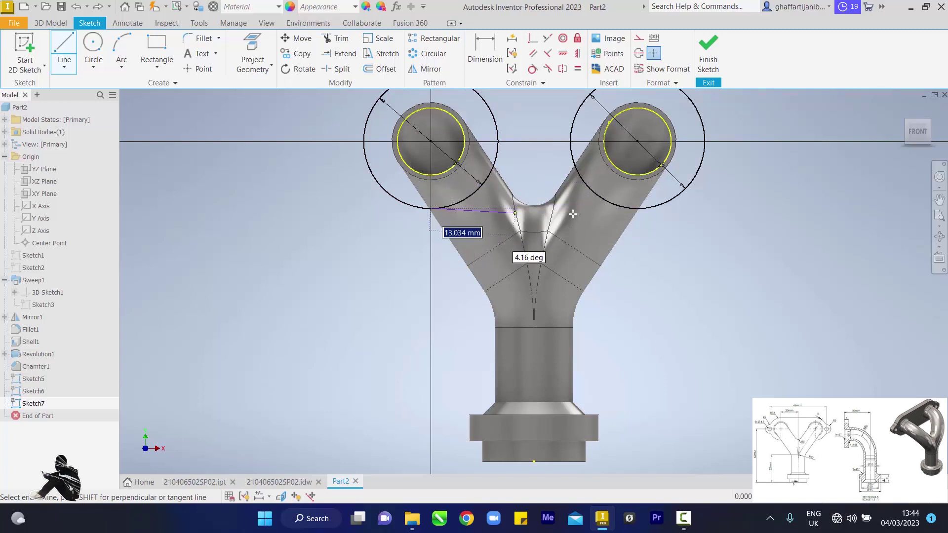
{"action": "left_click", "coordinate": [638, 208]}
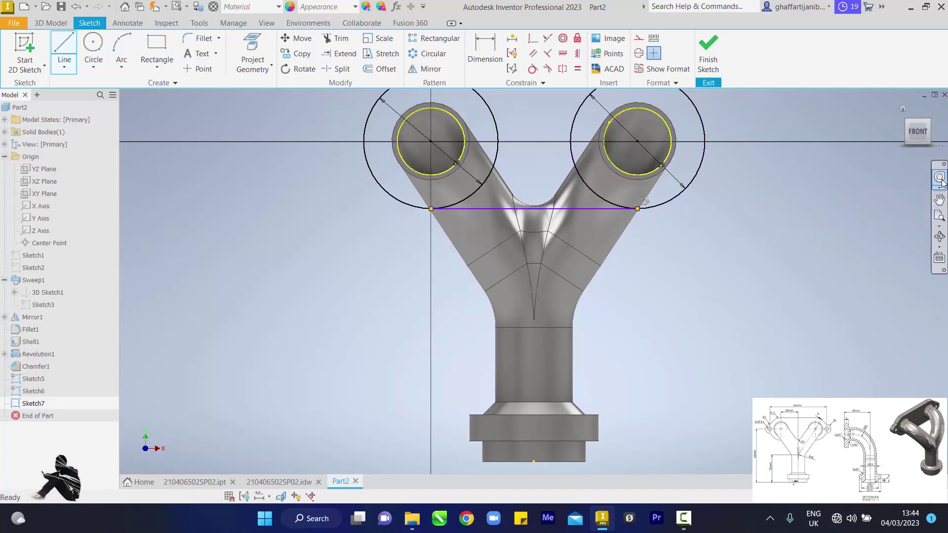
{"action": "scroll", "coordinate": [531, 448], "scroll_direction": "down", "scroll_amount": 2}
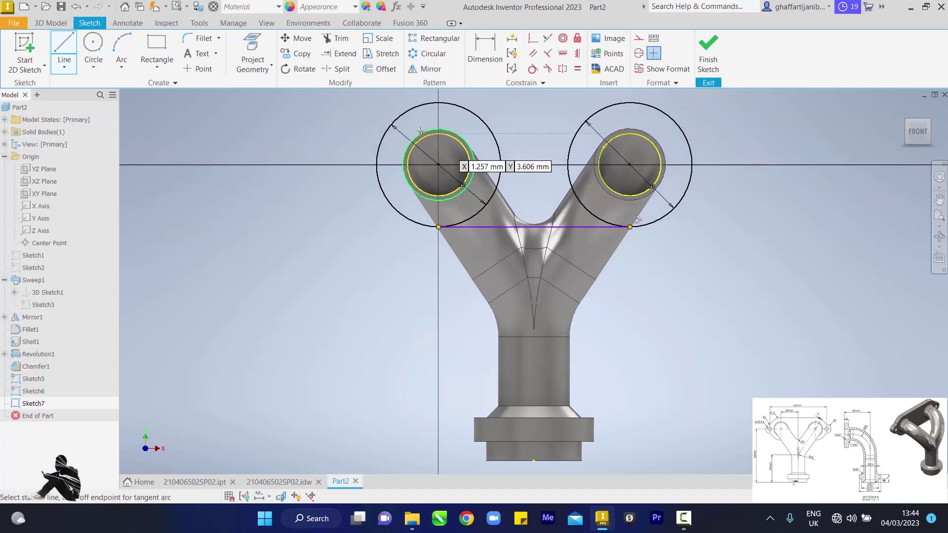
{"action": "left_click", "coordinate": [438, 102]}
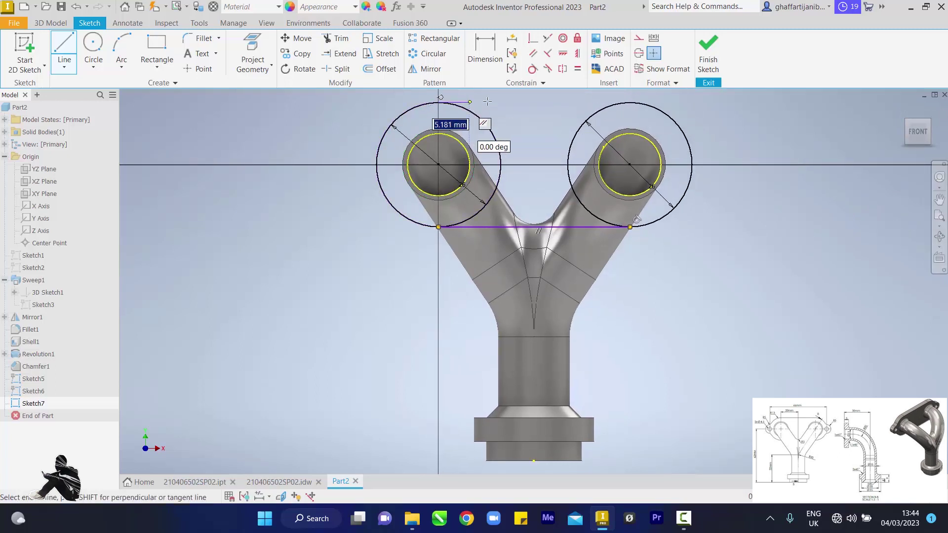
{"action": "double_click", "coordinate": [630, 102]}
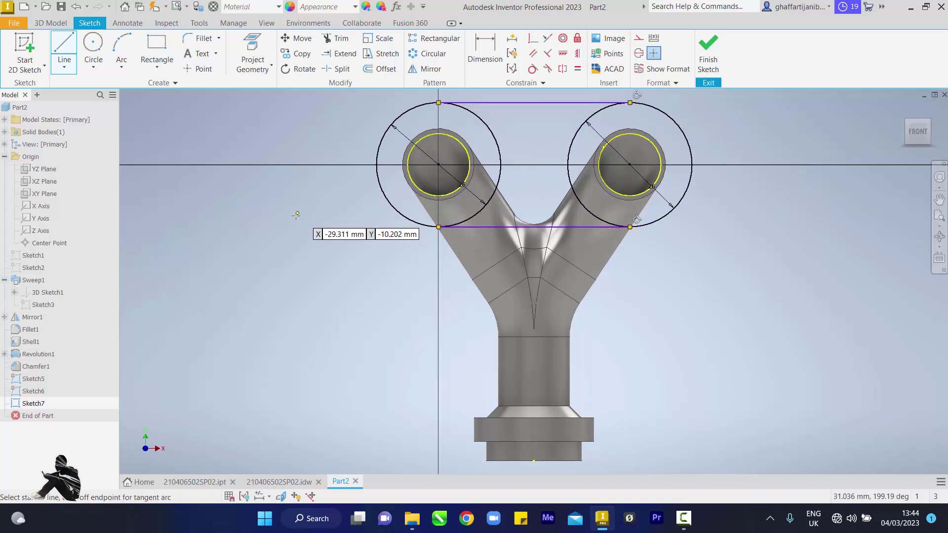
Draw concentric circles of 4.5 mm and 10 mm diameter on the horizontal axis, outside the left 26 mm circle.
{"action": "left_click", "coordinate": [93, 44]}
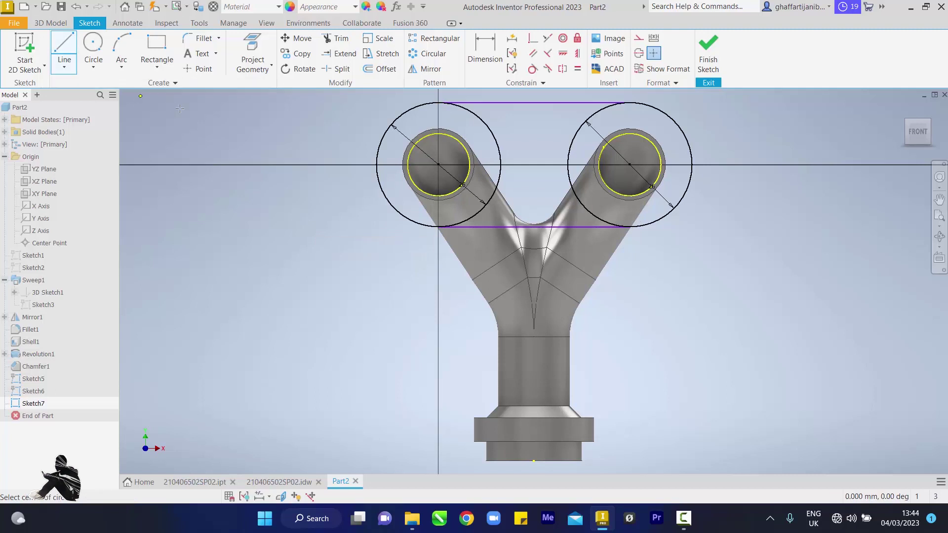
{"action": "left_click", "coordinate": [330, 164]}
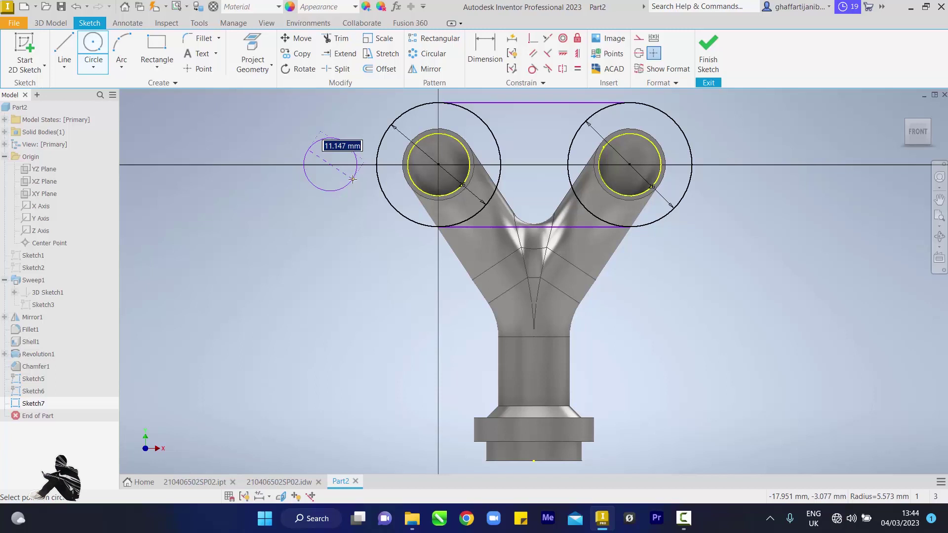
{"action": "type", "text": "4.5"}
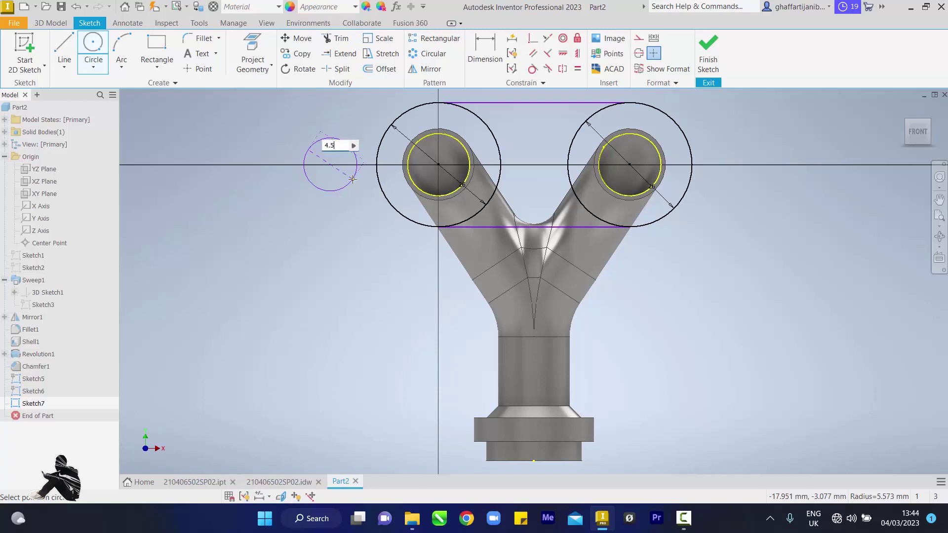
{"action": "key", "text": "Return"}
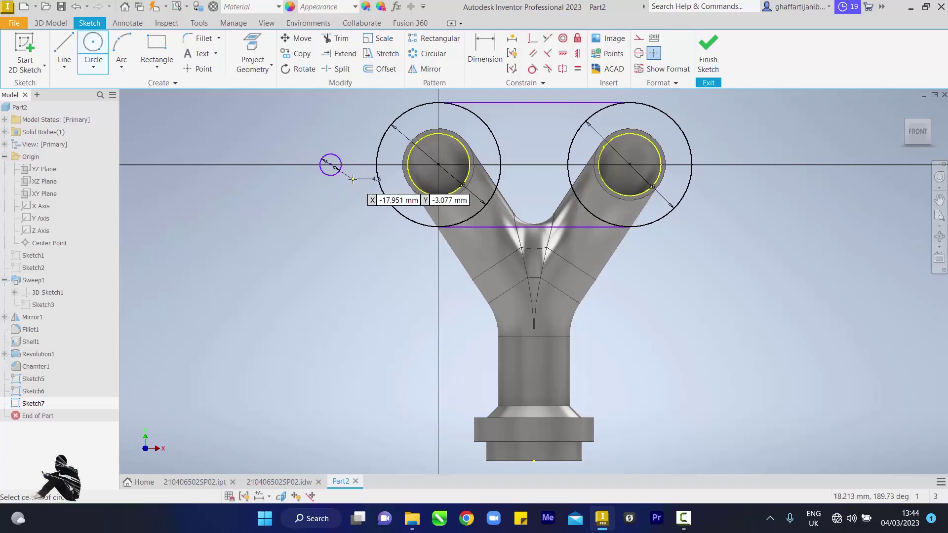
{"action": "left_click", "coordinate": [330, 165]}
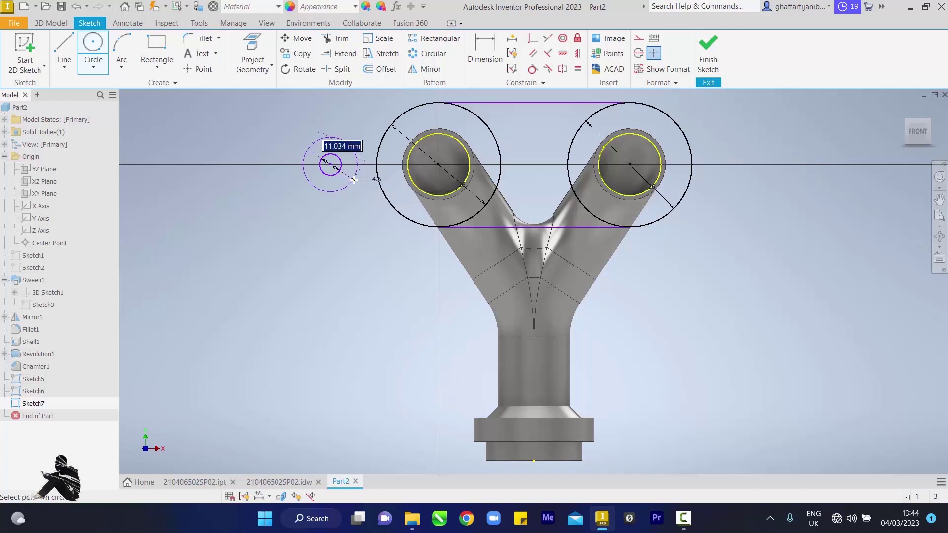
{"action": "type", "text": "1"}
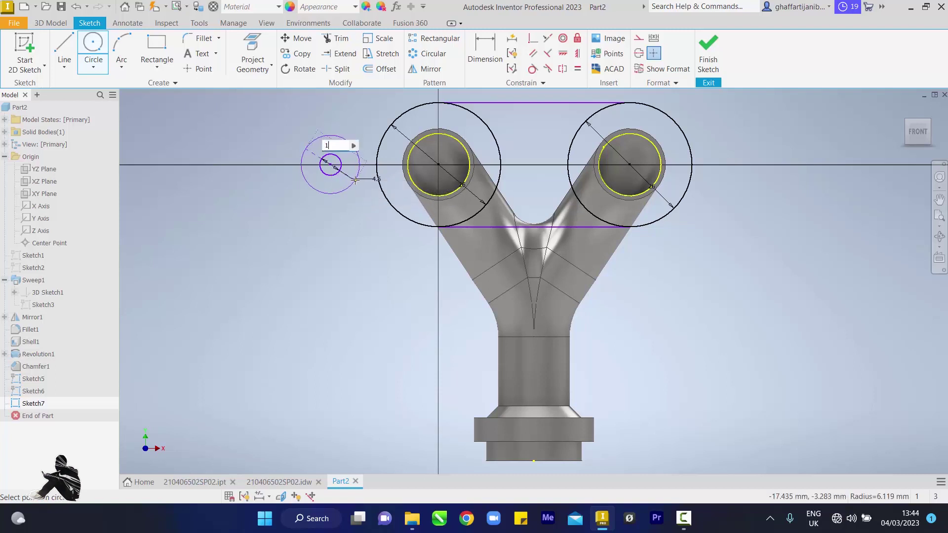
{"action": "type", "text": "0"}
{"action": "key", "text": "Return"}
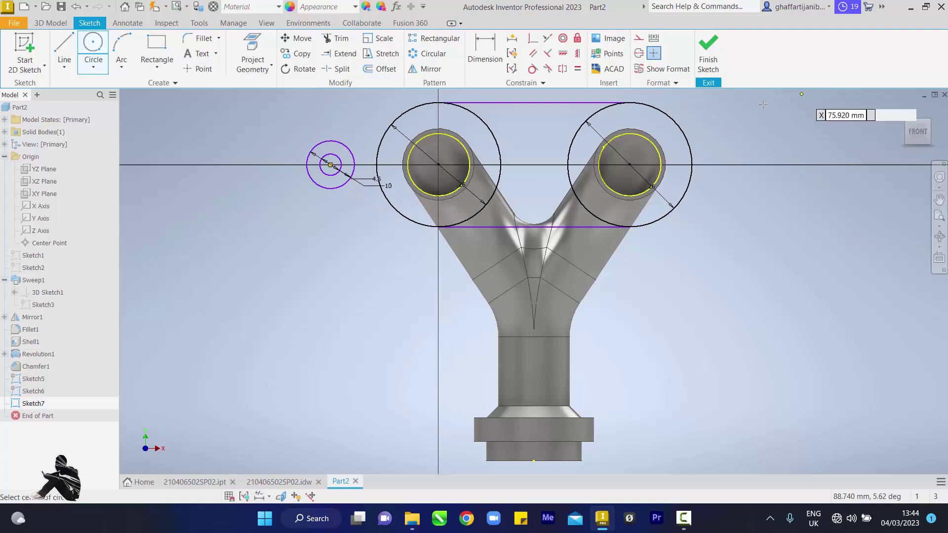
Draw concentric circles of 4.5 mm and 10 mm diameter on the horizontal axis, outside the right 26 mm circle.
{"action": "left_click", "coordinate": [736, 165]}
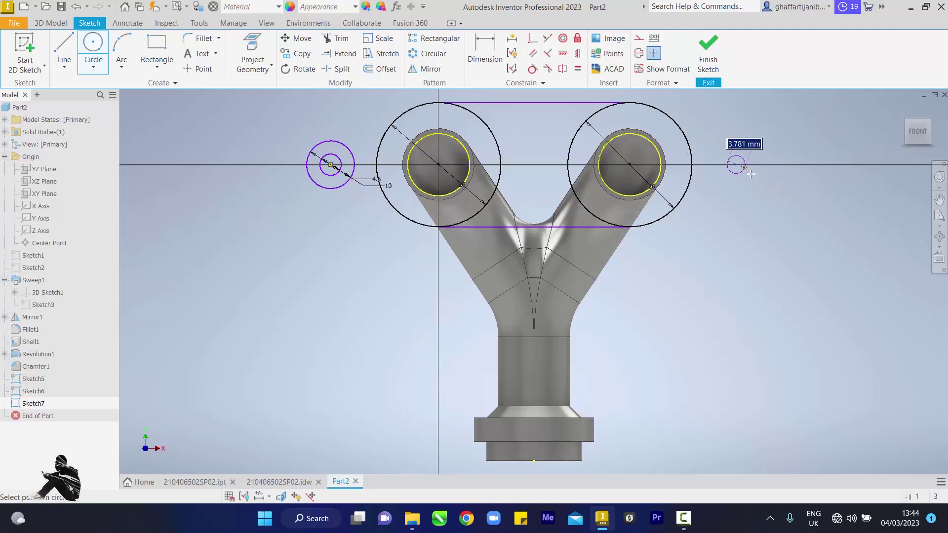
{"action": "type", "text": "4"}
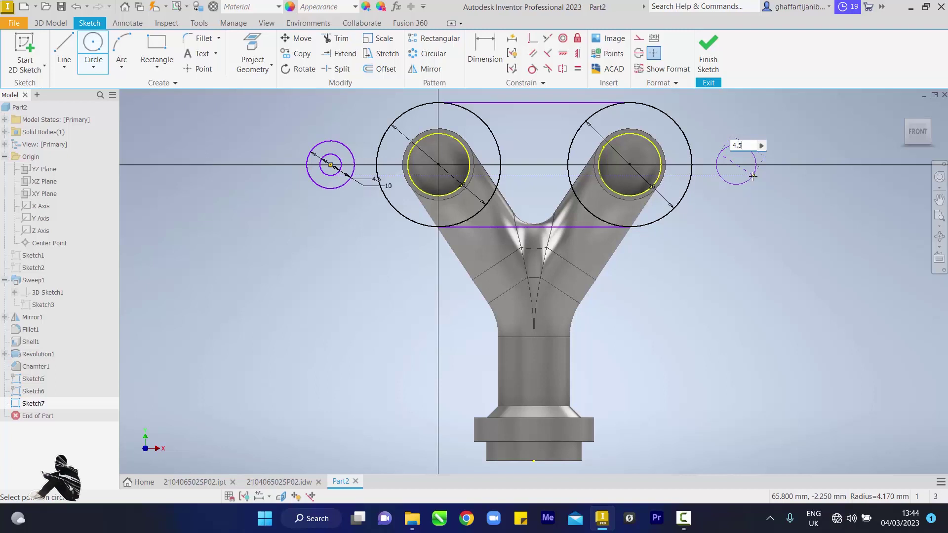
{"action": "type", "text": ".5"}
{"action": "key", "text": "Return"}
{"action": "left_click", "coordinate": [736, 165]}
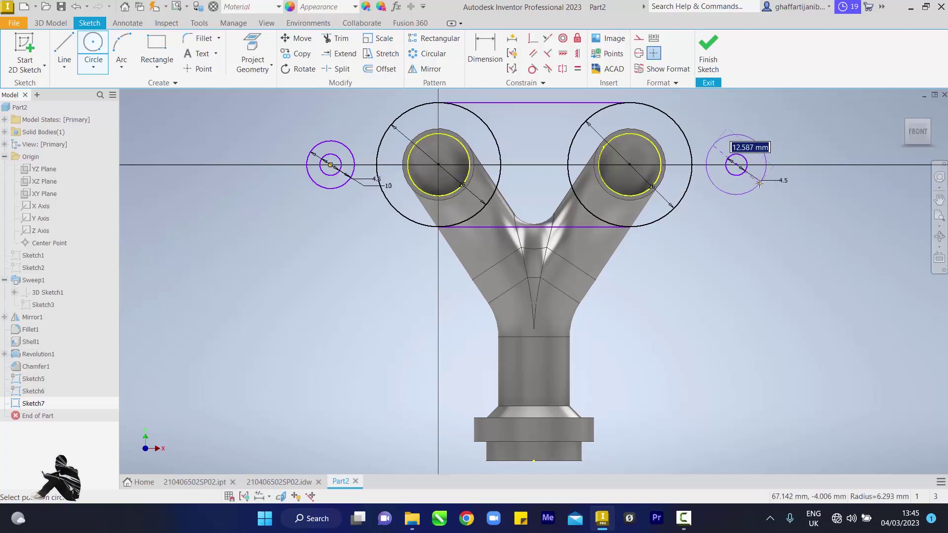
{"action": "type", "text": "10"}
{"action": "key", "text": "Return"}
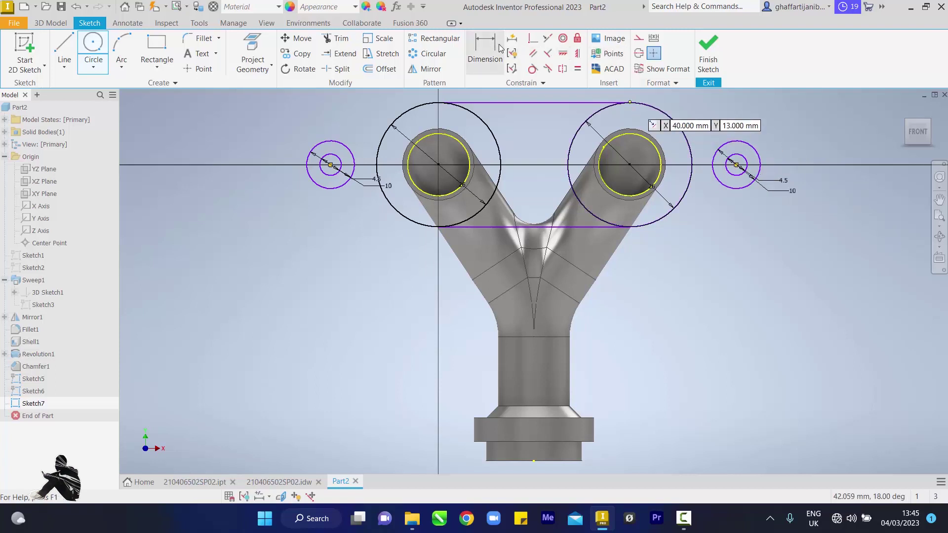
Constrain each small circle pair's centre horizontally to the centre of its neighbouring branch bore.
{"action": "left_click", "coordinate": [563, 54]}
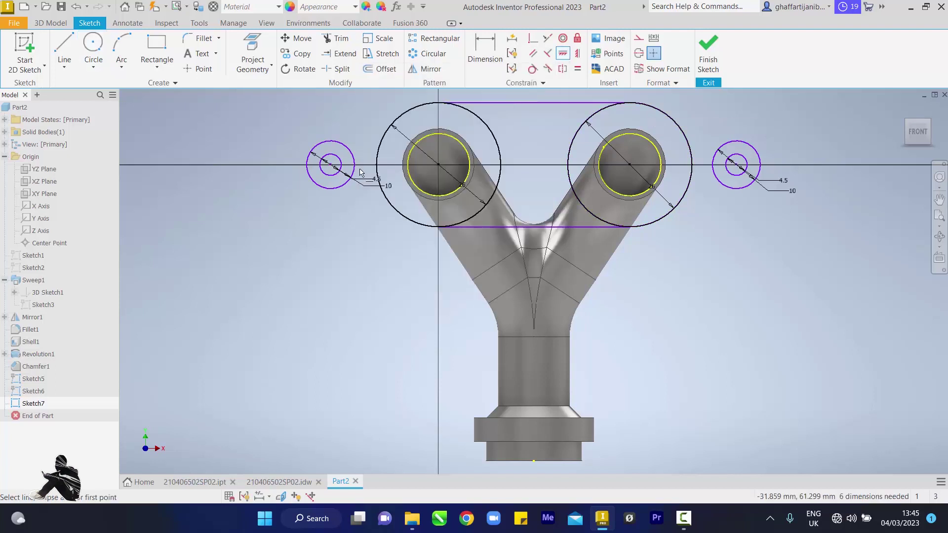
{"action": "left_click", "coordinate": [331, 165]}
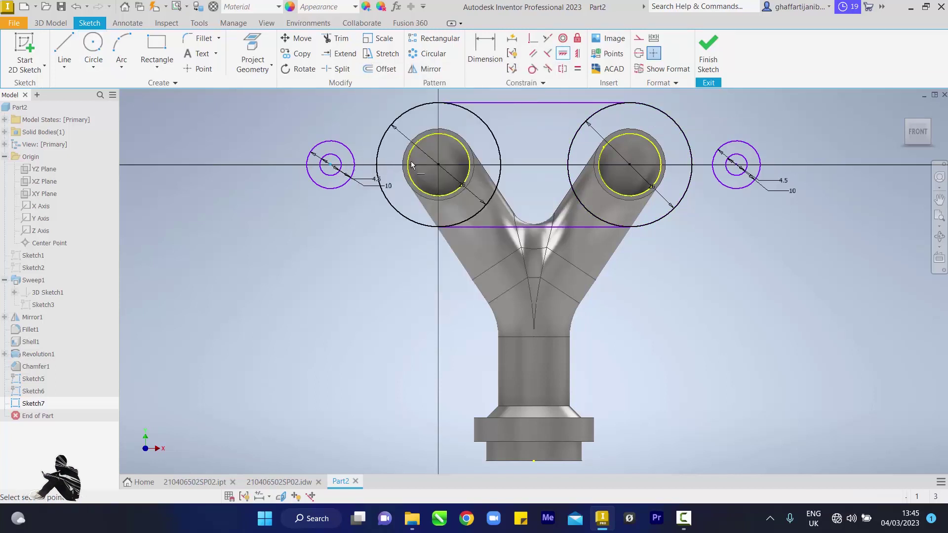
{"action": "left_click", "coordinate": [447, 166]}
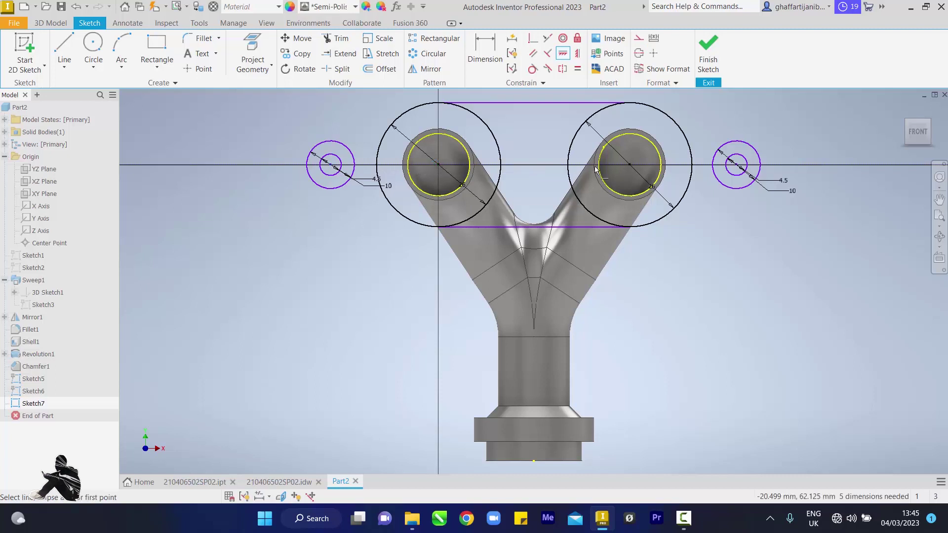
{"action": "left_click", "coordinate": [630, 164]}
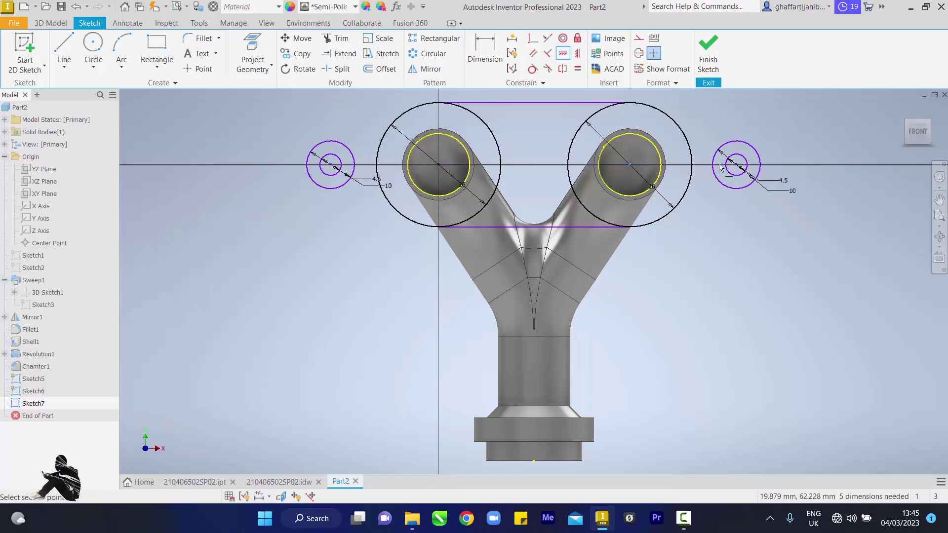
{"action": "left_click", "coordinate": [736, 164]}
Dimension the horizontal distance between the two 10 mm circles and set it to 66 mm.
{"action": "left_click", "coordinate": [488, 56]}
{"action": "left_click", "coordinate": [350, 152]}
{"action": "left_click", "coordinate": [719, 150]}
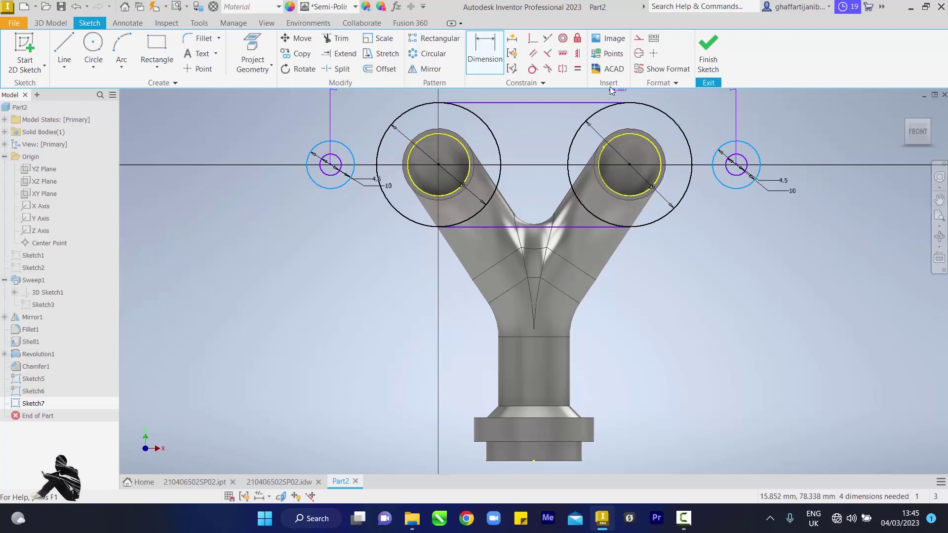
{"action": "scroll", "coordinate": [555, 143], "scroll_direction": "up", "scroll_amount": 3}
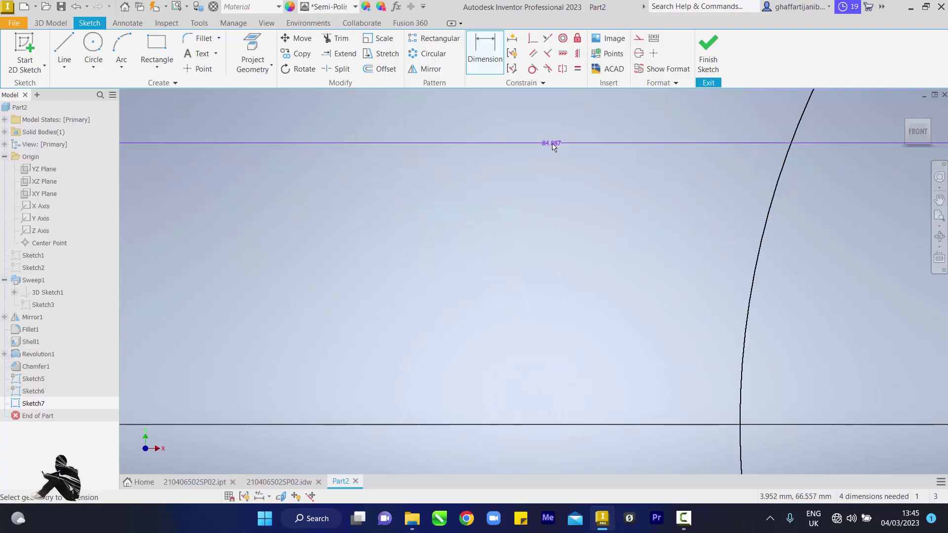
{"action": "scroll", "coordinate": [557, 146], "scroll_direction": "down", "scroll_amount": 5}
{"action": "left_click", "coordinate": [541, 103]}
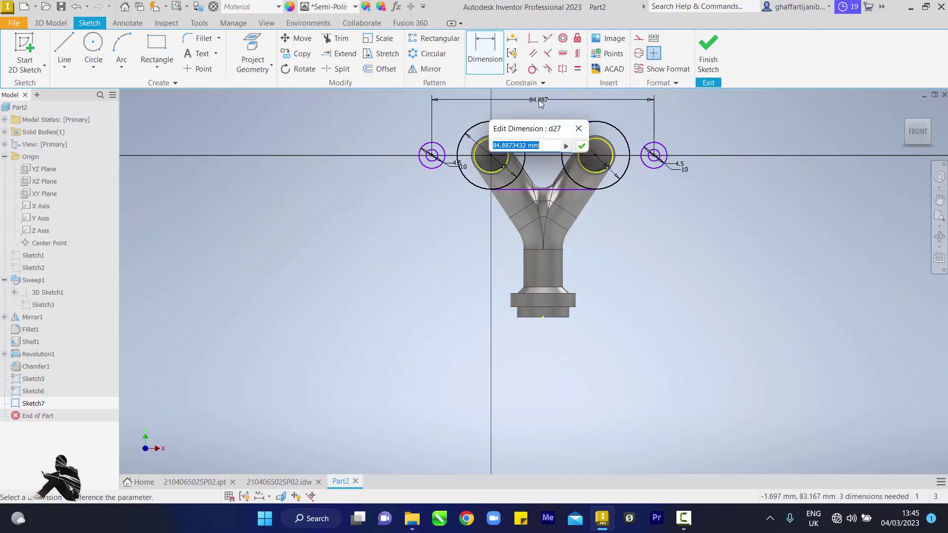
{"action": "type", "text": "66"}
{"action": "key", "text": "Return"}
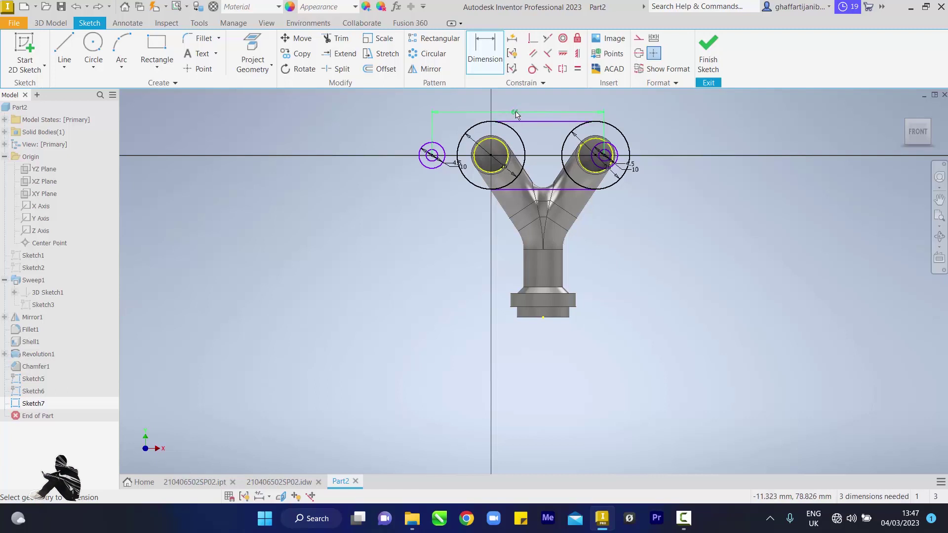
{"action": "double_click", "coordinate": [516, 115]}
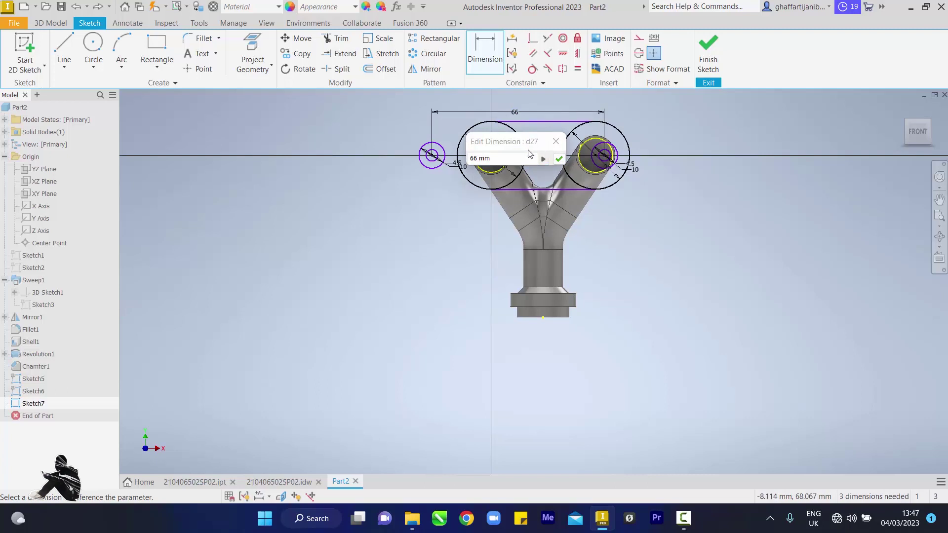
{"action": "left_click", "coordinate": [559, 159]}
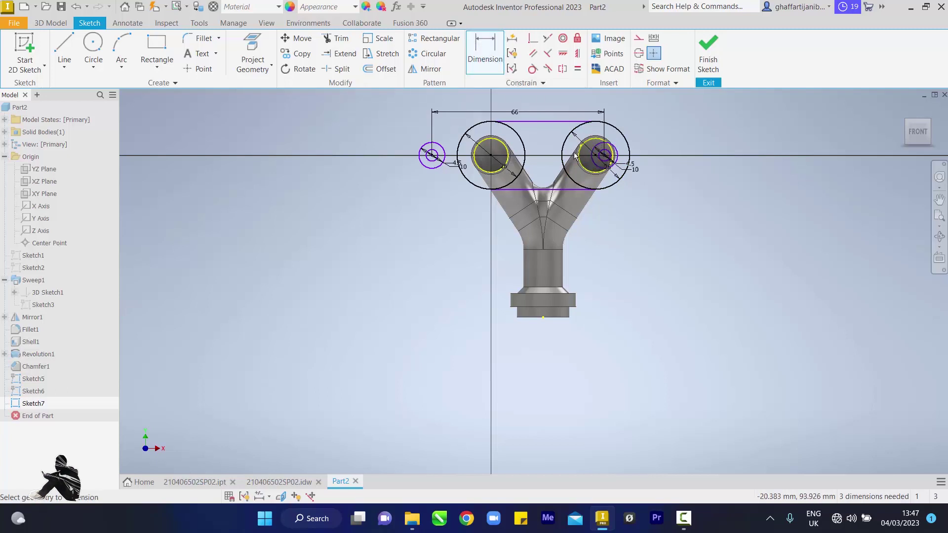
Dimension the right 10 mm circle horizontally from the stem's lower centre point as d27/2 and finish the sketch.
{"action": "left_click", "coordinate": [597, 146]}
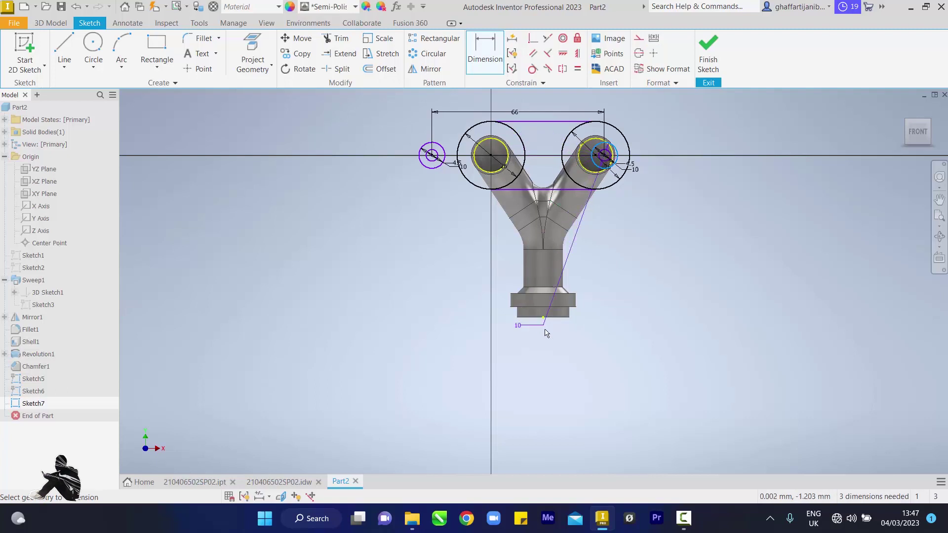
{"action": "left_click", "coordinate": [544, 321]}
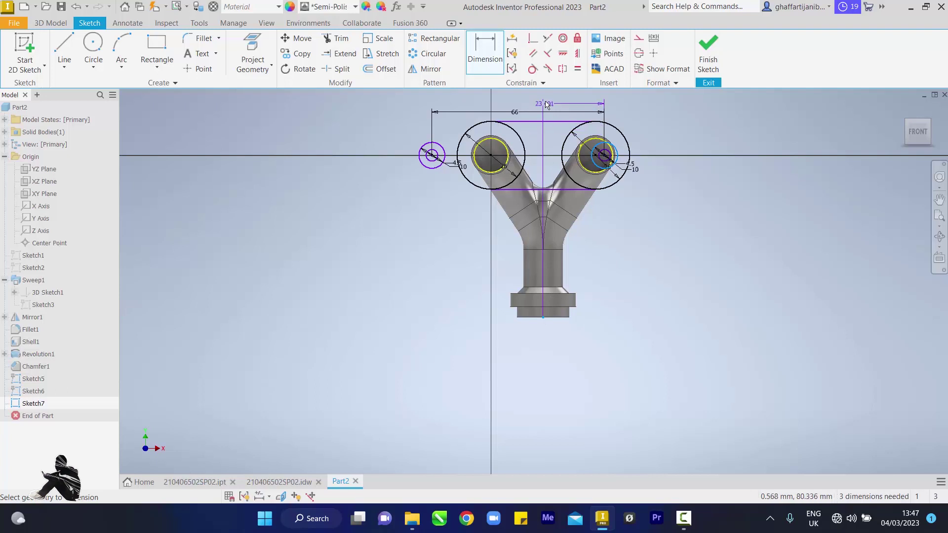
{"action": "left_click", "coordinate": [544, 102]}
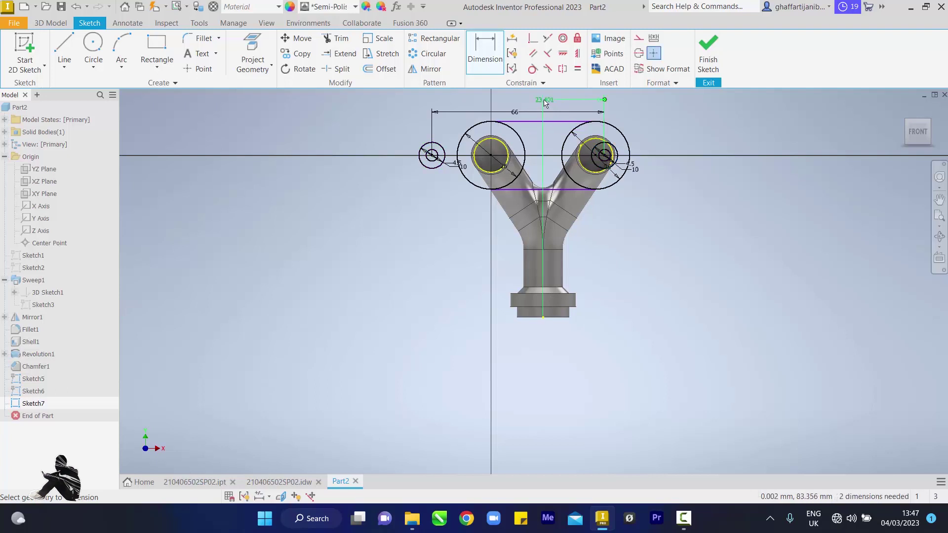
{"action": "left_click", "coordinate": [544, 101]}
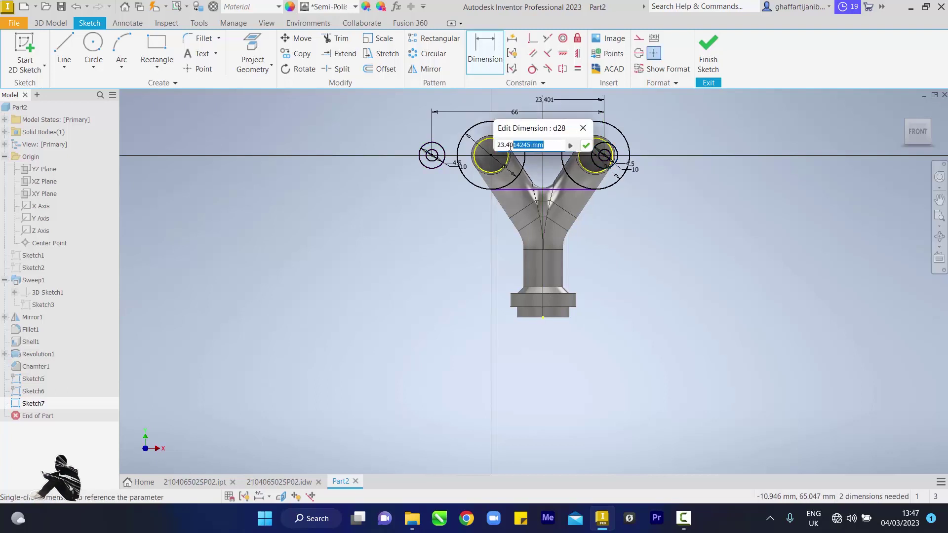
{"action": "type", "text": "d27/2"}
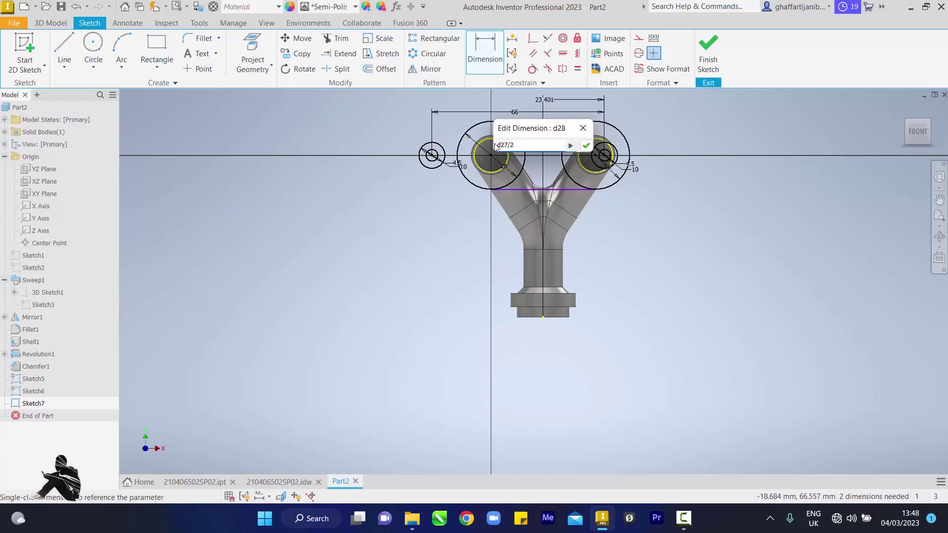
{"action": "key", "text": "Return"}
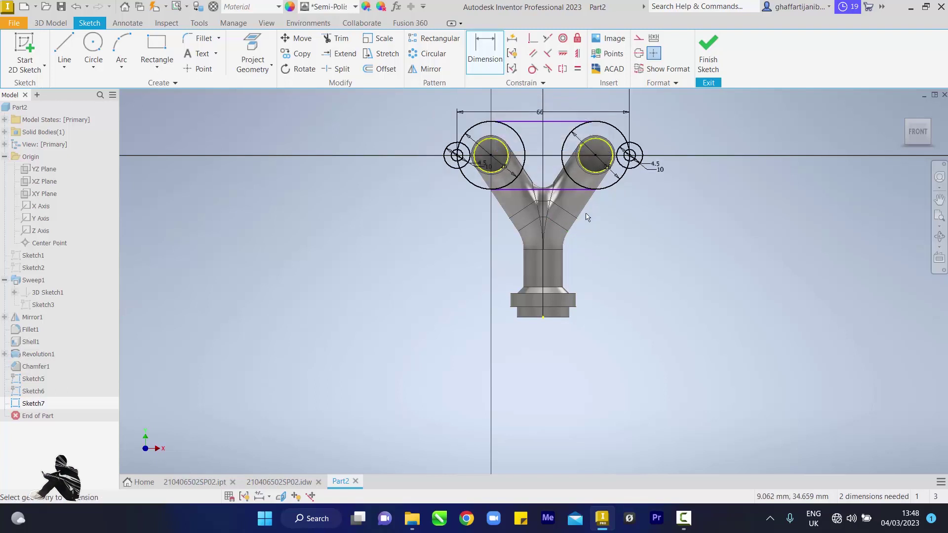
{"action": "left_click", "coordinate": [706, 57]}
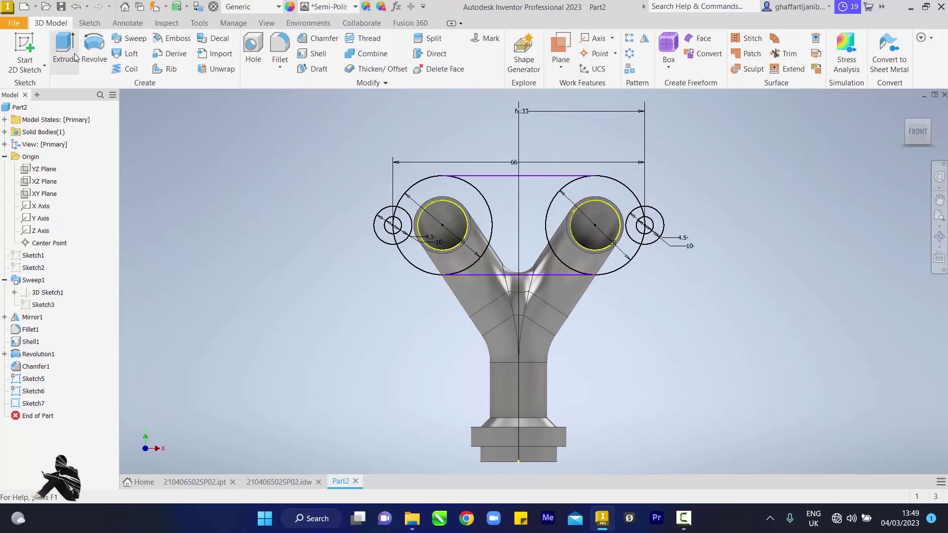
Start a 5 mm extrusion of the flange sketch, selecting the left branch ring and the left bolt ear around its hole as profiles.
{"action": "left_click", "coordinate": [70, 58]}
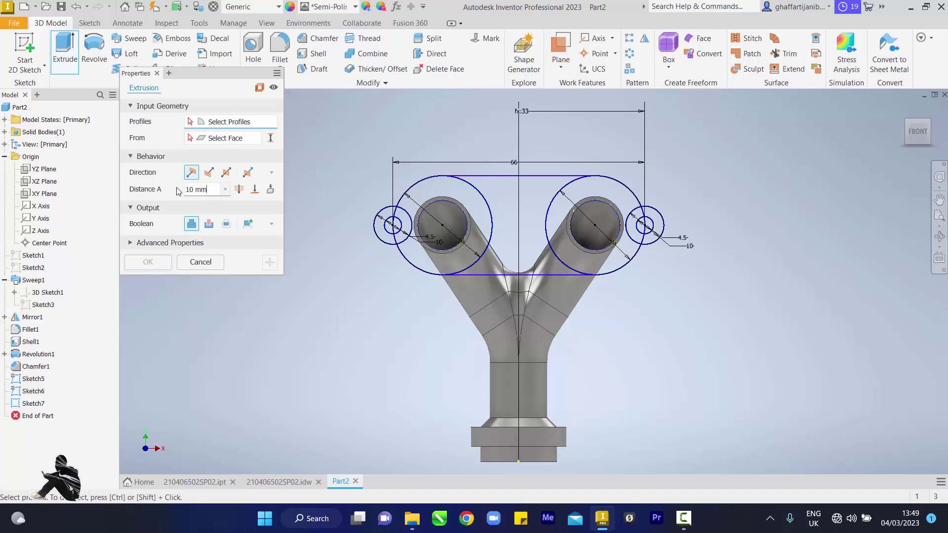
{"action": "type", "text": "5"}
{"action": "left_click", "coordinate": [431, 262]}
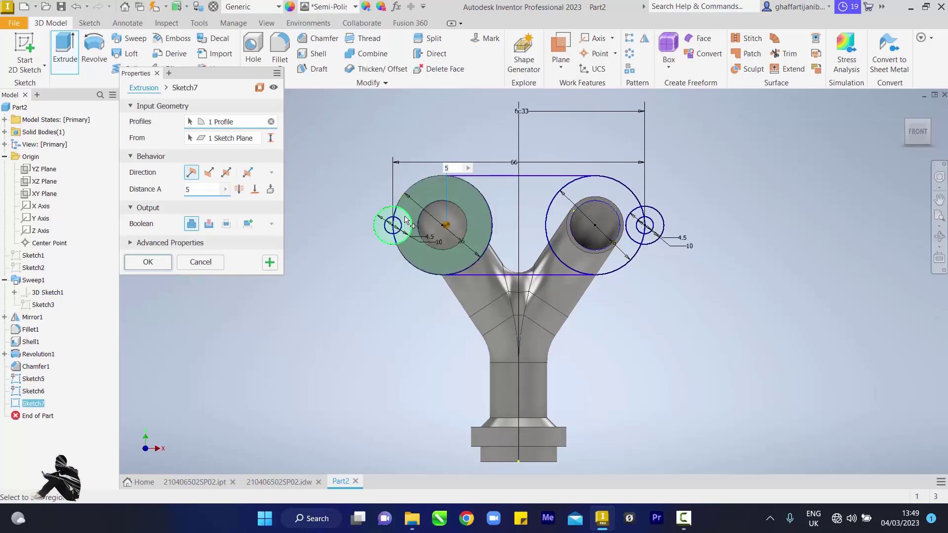
{"action": "scroll", "coordinate": [405, 220], "scroll_direction": "up", "scroll_amount": 2}
{"action": "scroll", "coordinate": [405, 220], "scroll_direction": "down", "scroll_amount": 6}
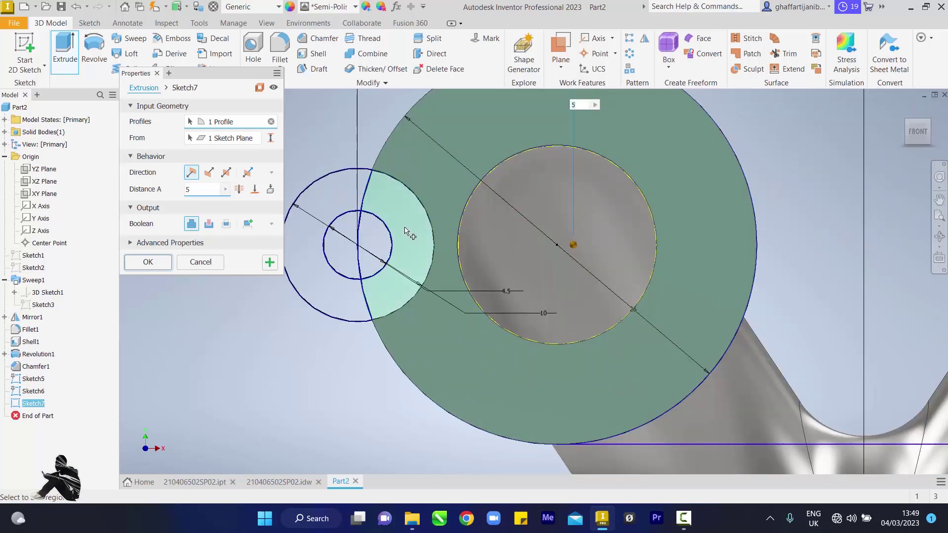
{"action": "left_click", "coordinate": [404, 230]}
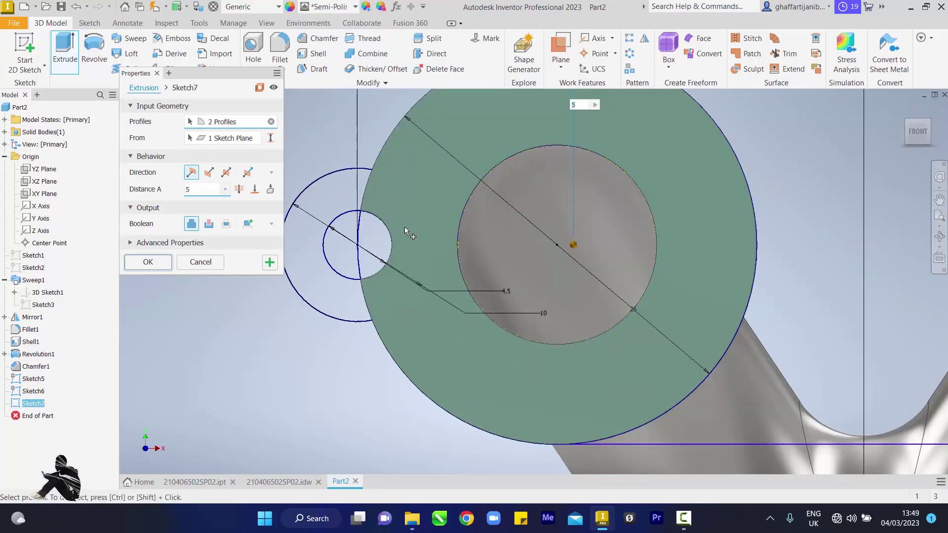
{"action": "left_click", "coordinate": [341, 299]}
{"action": "scroll", "coordinate": [829, 292], "scroll_direction": "up", "scroll_amount": 4}
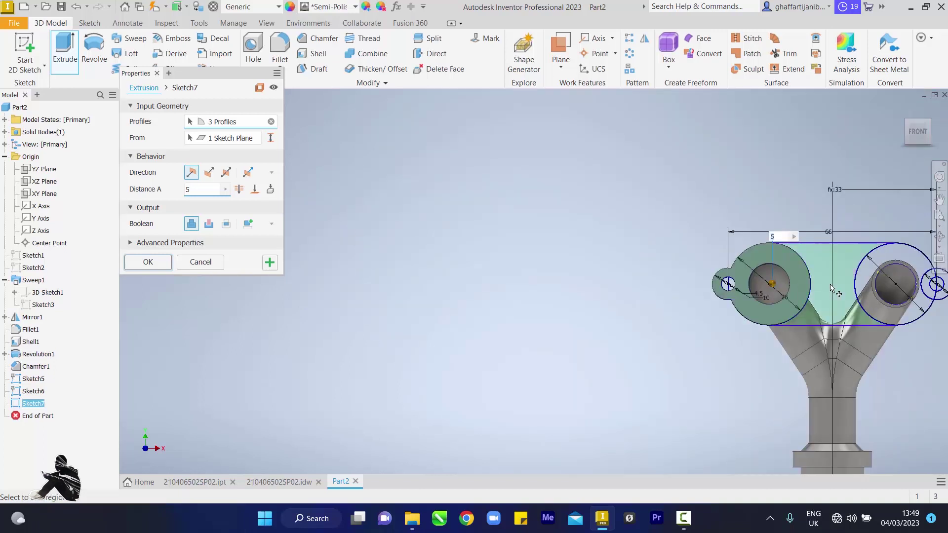
Add the middle web, the right branch ring and the right bolt ear to the extrusion profiles, leaving the holes out.
{"action": "scroll", "coordinate": [832, 289], "scroll_direction": "up", "scroll_amount": 2}
{"action": "left_click", "coordinate": [834, 290]}
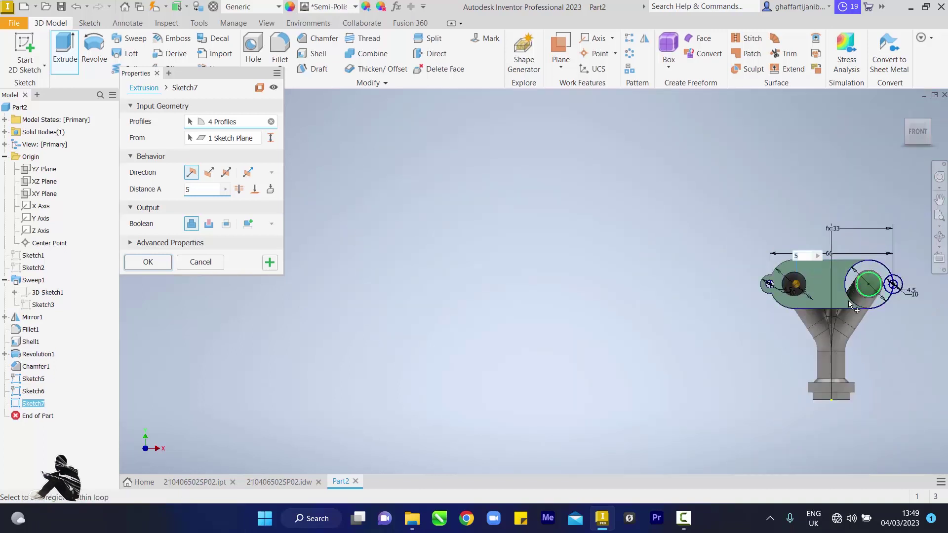
{"action": "scroll", "coordinate": [900, 326], "scroll_direction": "up", "scroll_amount": 3}
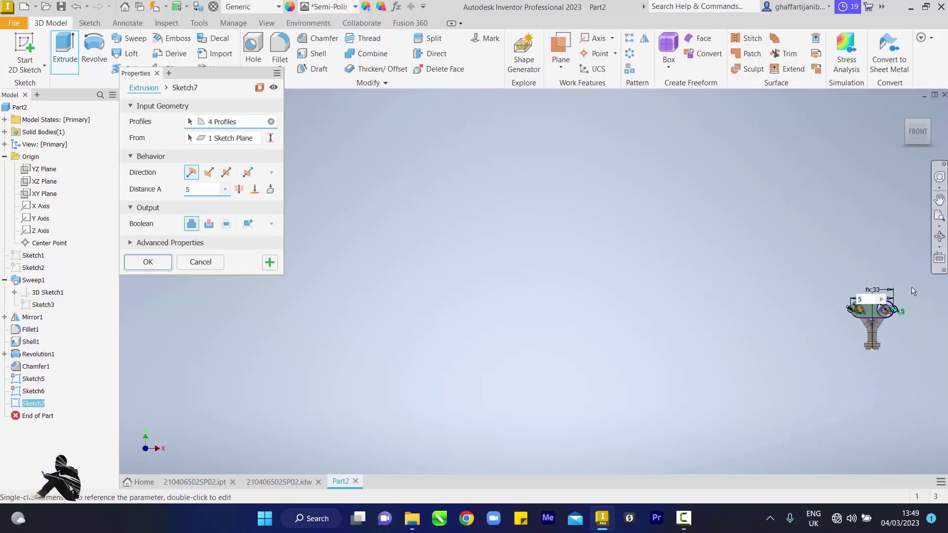
{"action": "left_click", "coordinate": [940, 219]}
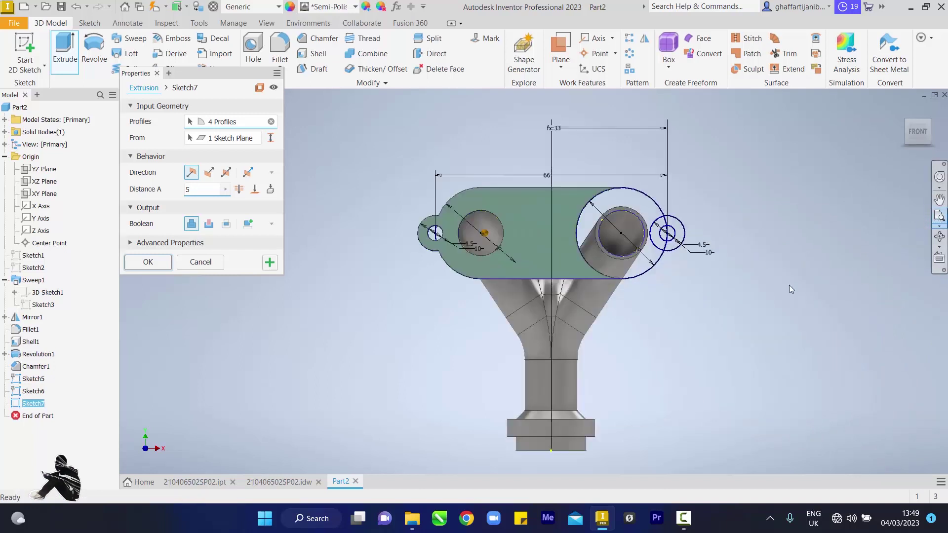
{"action": "scroll", "coordinate": [641, 266], "scroll_direction": "down", "scroll_amount": 4}
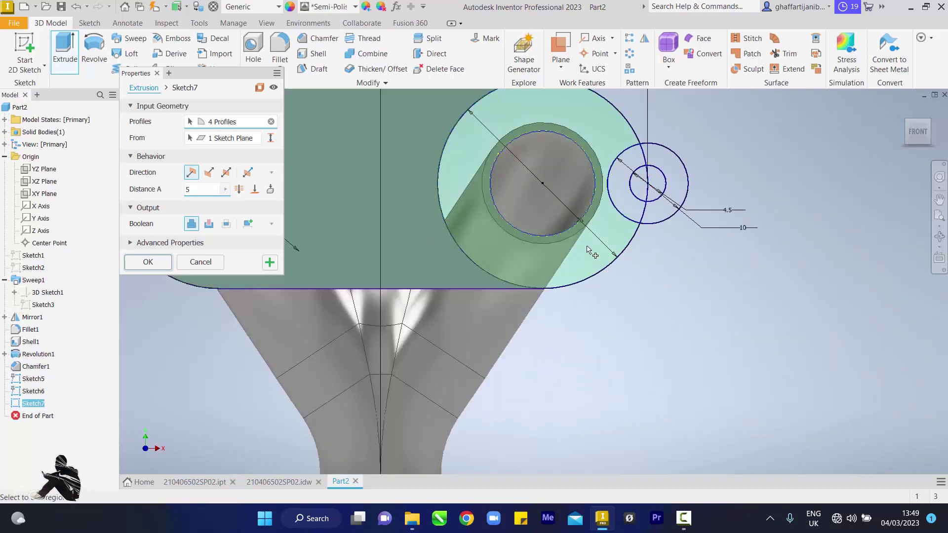
{"action": "left_click", "coordinate": [577, 252]}
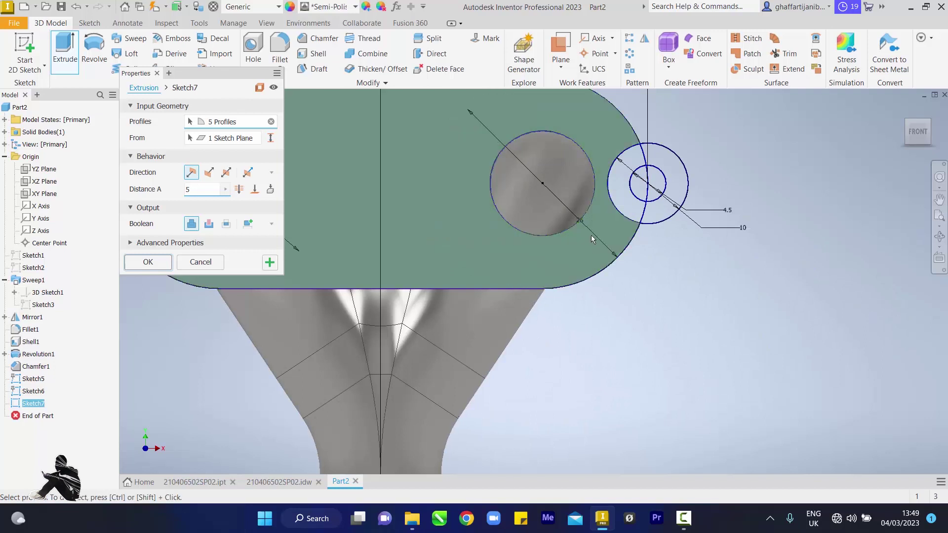
{"action": "left_click", "coordinate": [620, 205]}
{"action": "left_click", "coordinate": [637, 186]}
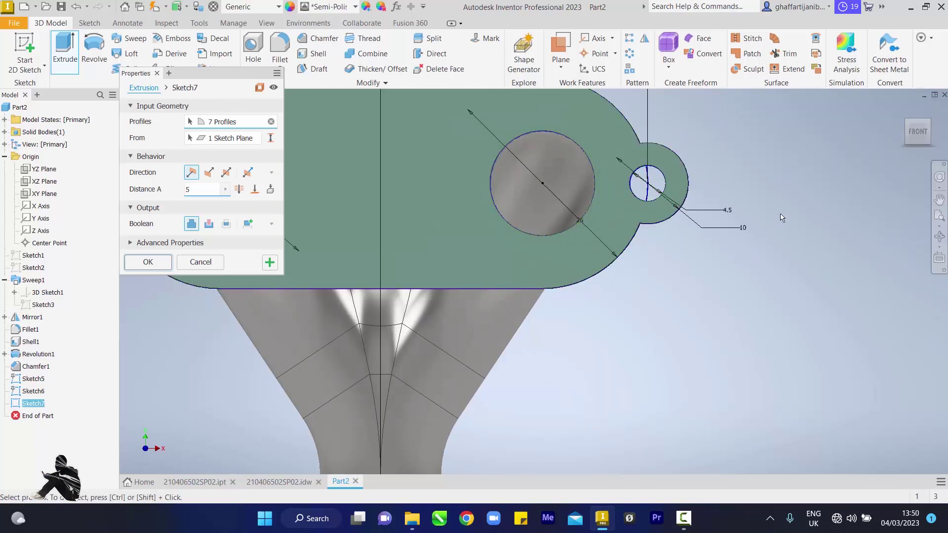
{"action": "left_click", "coordinate": [938, 218]}
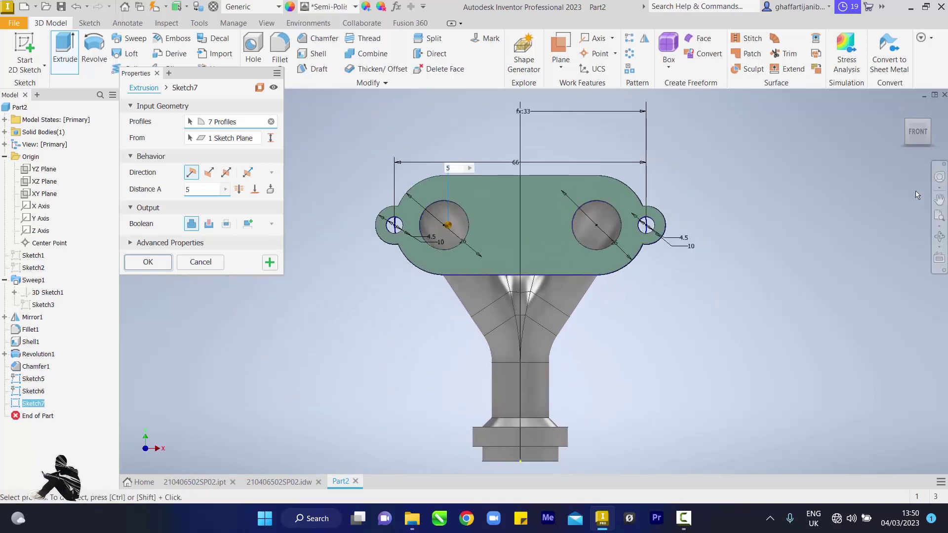
Flip the 5 mm flange extrusion towards the pipes and create it as a join.
{"action": "mouse_move", "coordinate": [932, 120]}
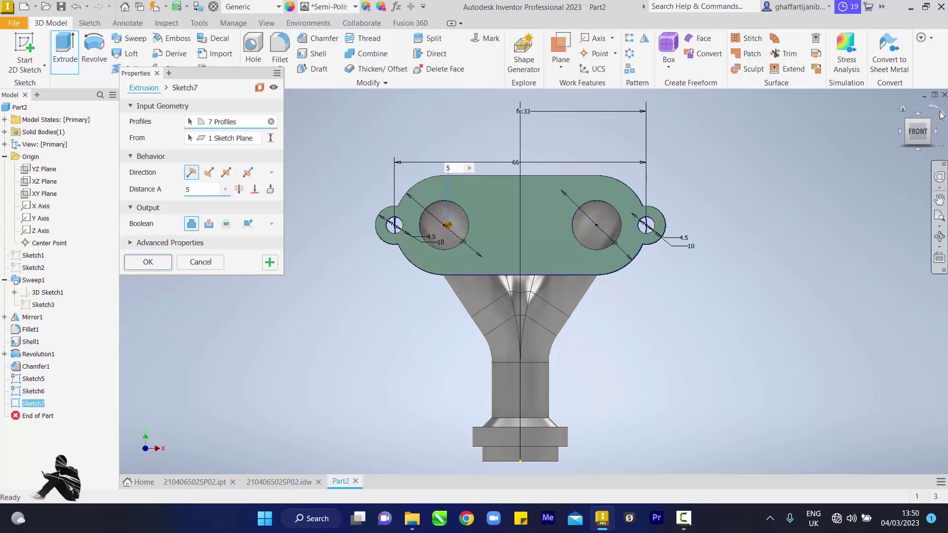
{"action": "left_click", "coordinate": [938, 116]}
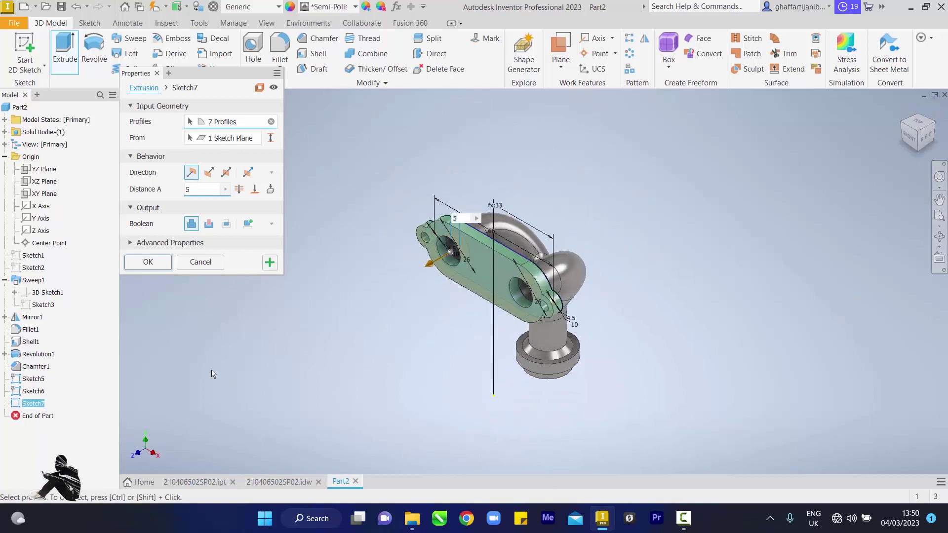
{"action": "left_click", "coordinate": [209, 172]}
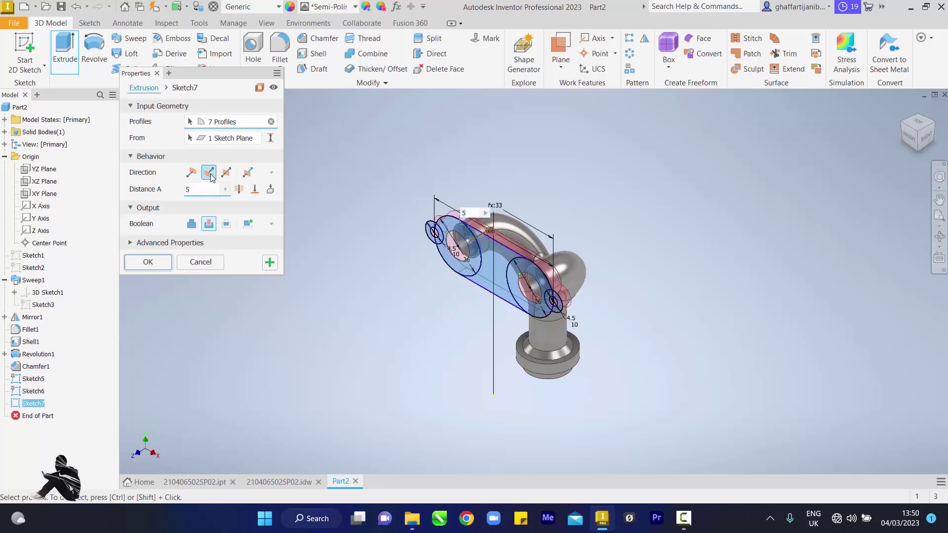
{"action": "left_click", "coordinate": [192, 224]}
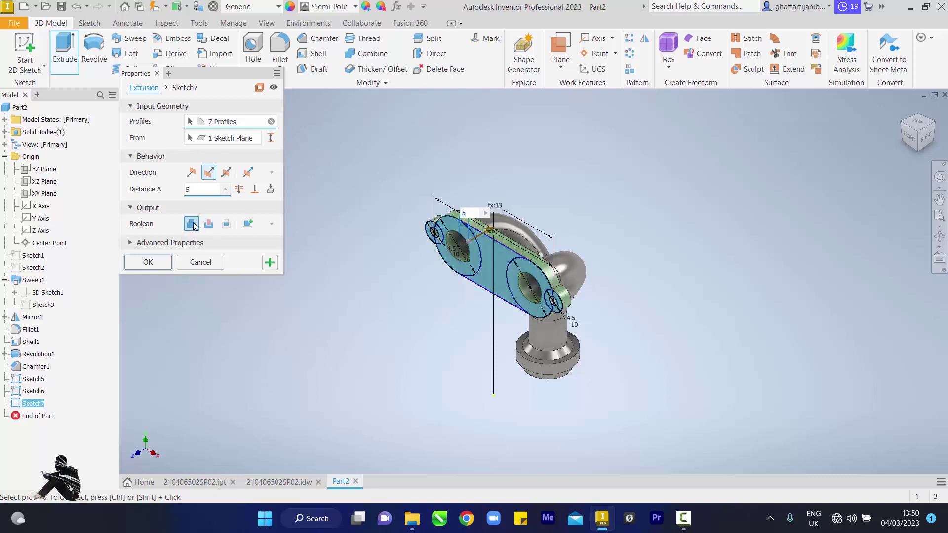
{"action": "left_click", "coordinate": [156, 265]}
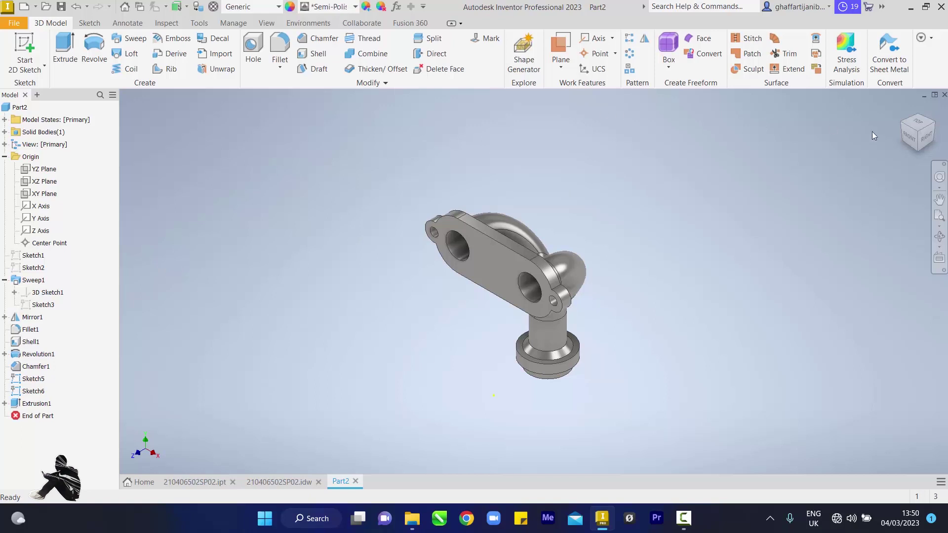
Set up a 1 mm chamfer on the edges where both branch pipes meet the back face of the flange.
{"action": "left_click", "coordinate": [902, 108]}
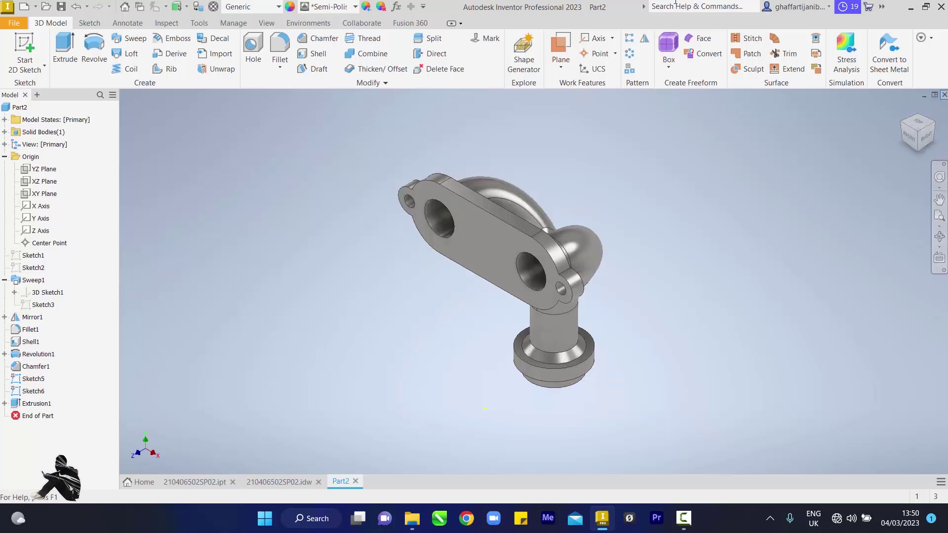
{"action": "middle_click_drag", "start_coordinate": [534, 281], "coordinate": [524, 276], "text": "shift"}
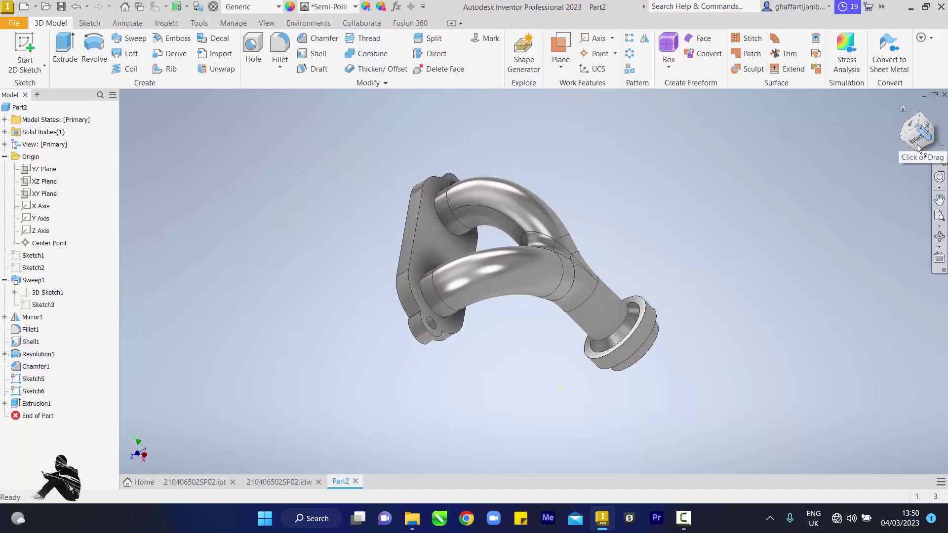
{"action": "left_click", "coordinate": [323, 39]}
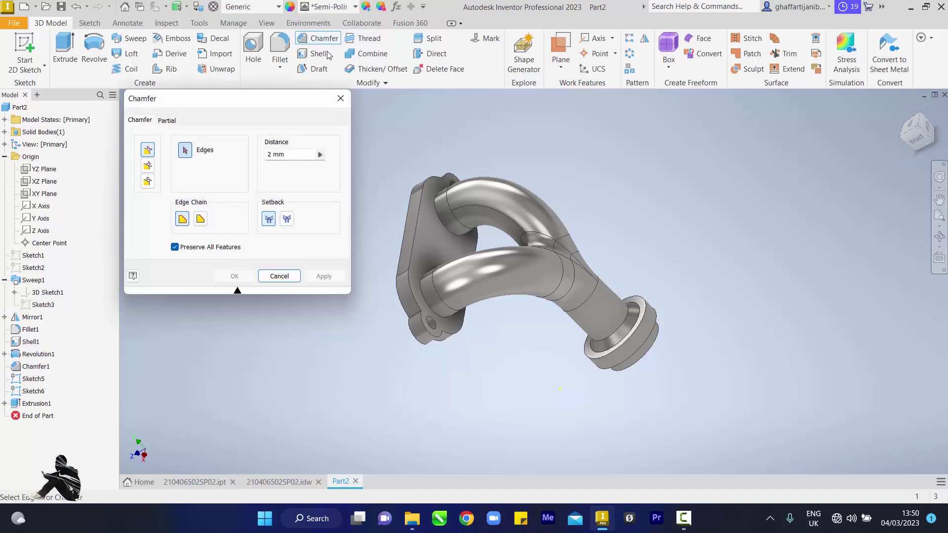
{"action": "left_click_drag", "start_coordinate": [296, 159], "coordinate": [262, 153]}
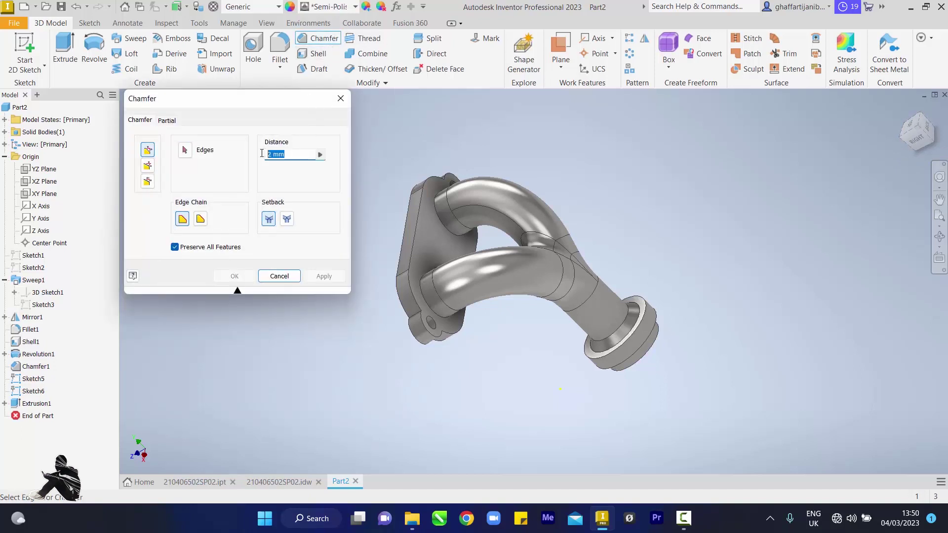
{"action": "type", "text": "1"}
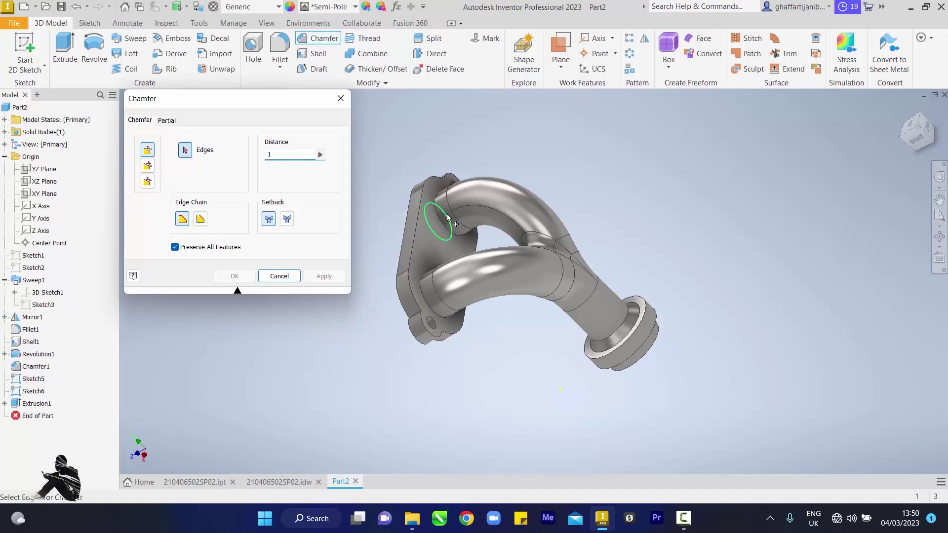
{"action": "left_click", "coordinate": [448, 212]}
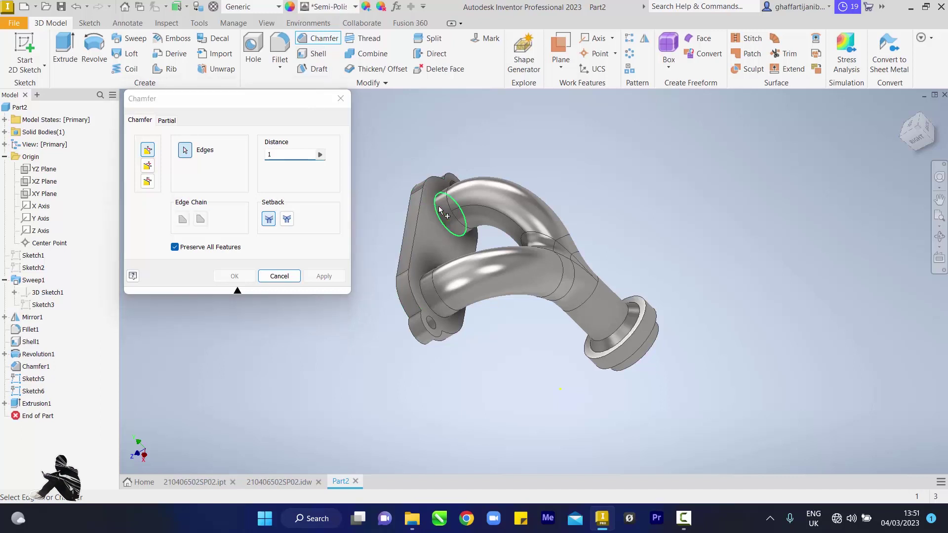
{"action": "left_click", "coordinate": [429, 287]}
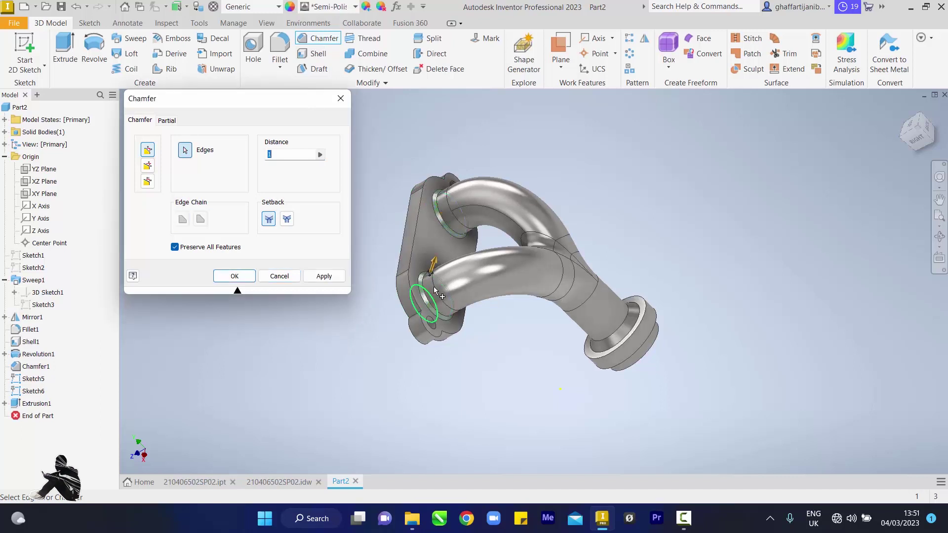
Add the front rims of both large flange bores to the 1 mm chamfer and apply it.
{"action": "left_click_drag", "start_coordinate": [916, 132], "coordinate": [898, 153]}
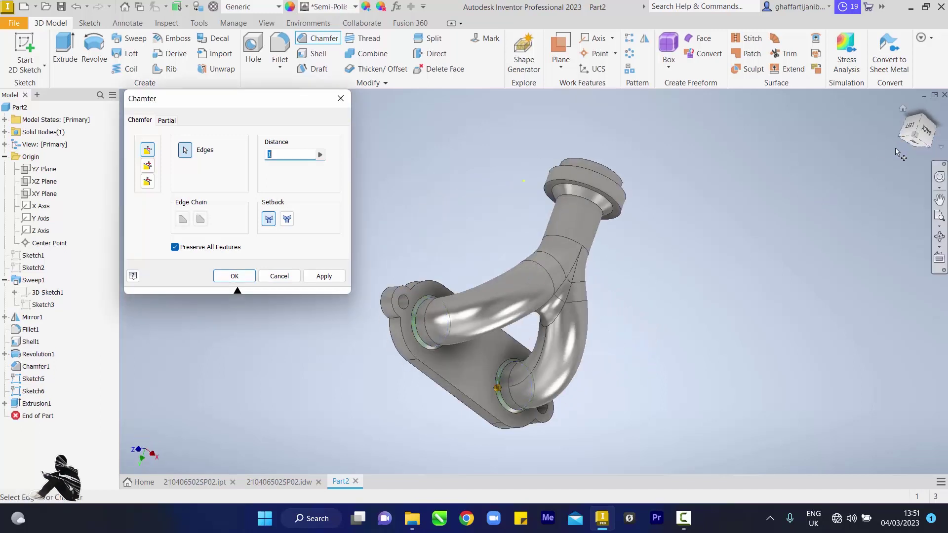
{"action": "left_click", "coordinate": [914, 140]}
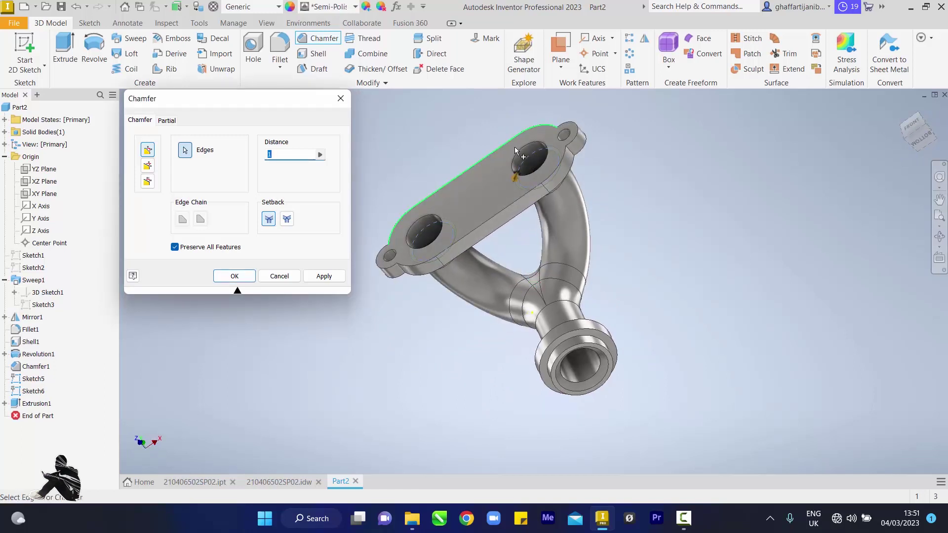
{"action": "left_click", "coordinate": [519, 153]}
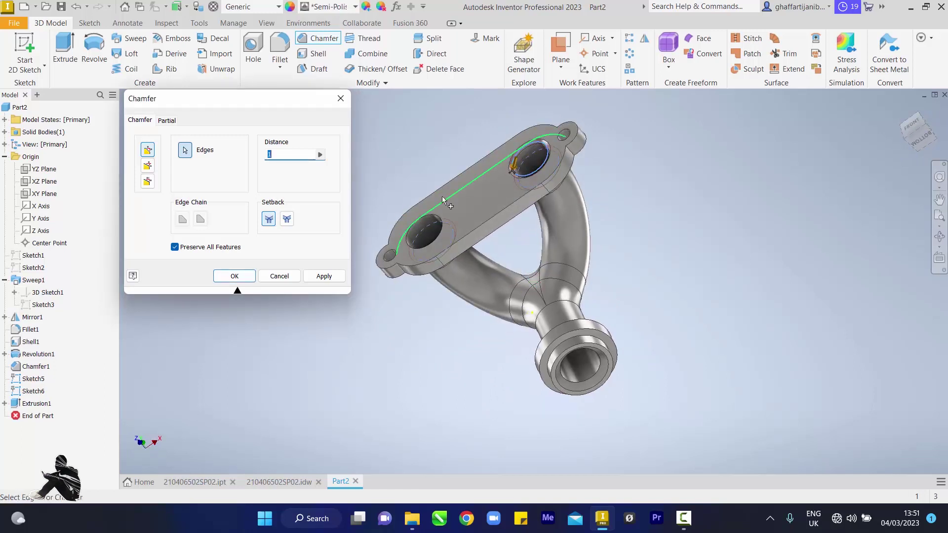
{"action": "left_click", "coordinate": [423, 223]}
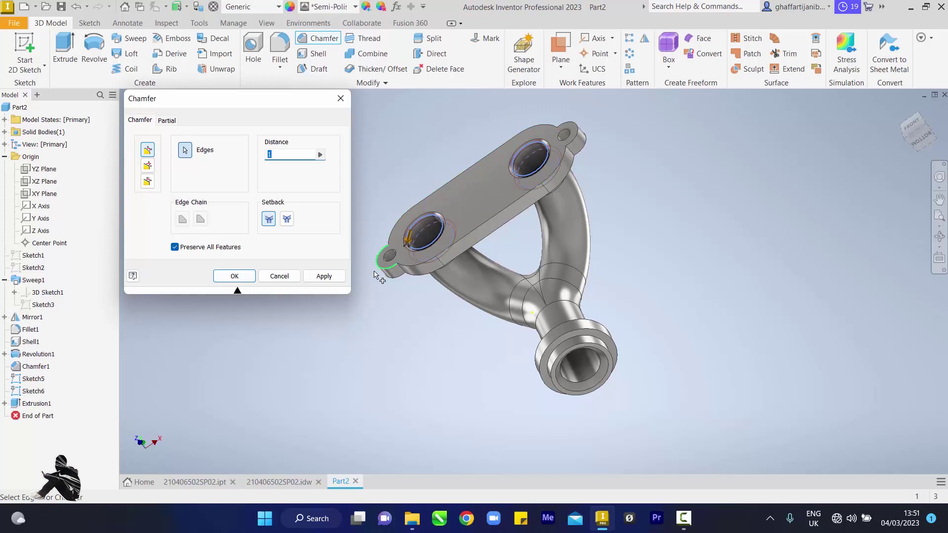
{"action": "left_click", "coordinate": [312, 278]}
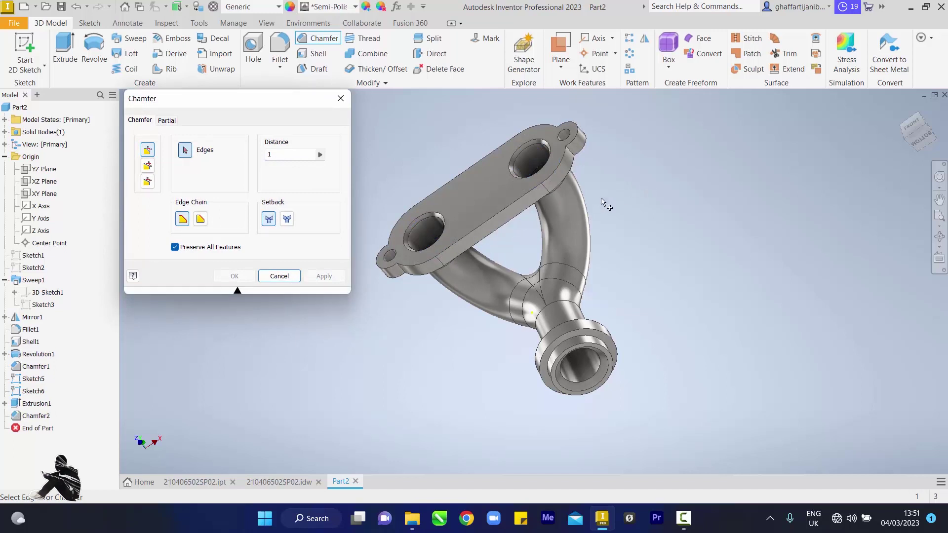
{"action": "left_click", "coordinate": [277, 275]}
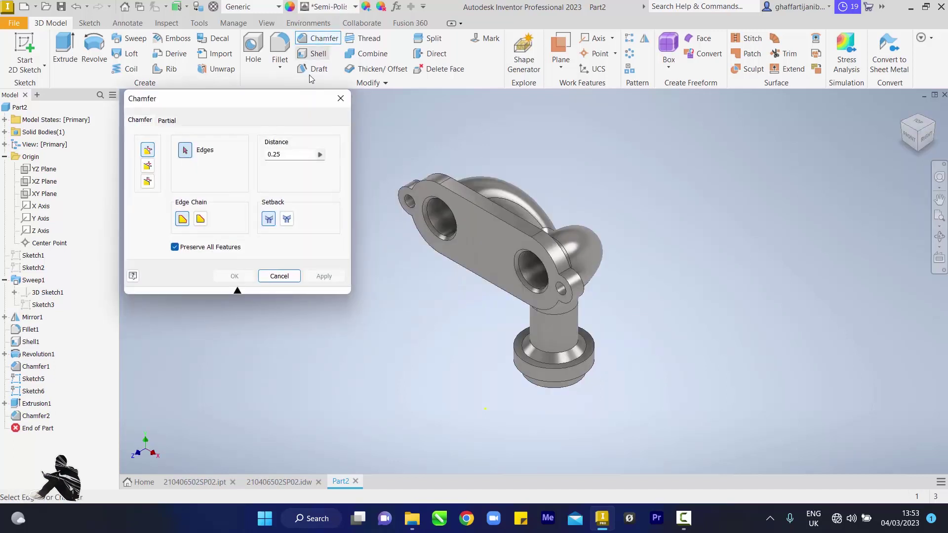
Chamfer both outer edges of the stem's collar and the outer rim of the lower end by 0.25 mm.
{"action": "left_click", "coordinate": [540, 362]}
{"action": "left_click", "coordinate": [539, 363]}
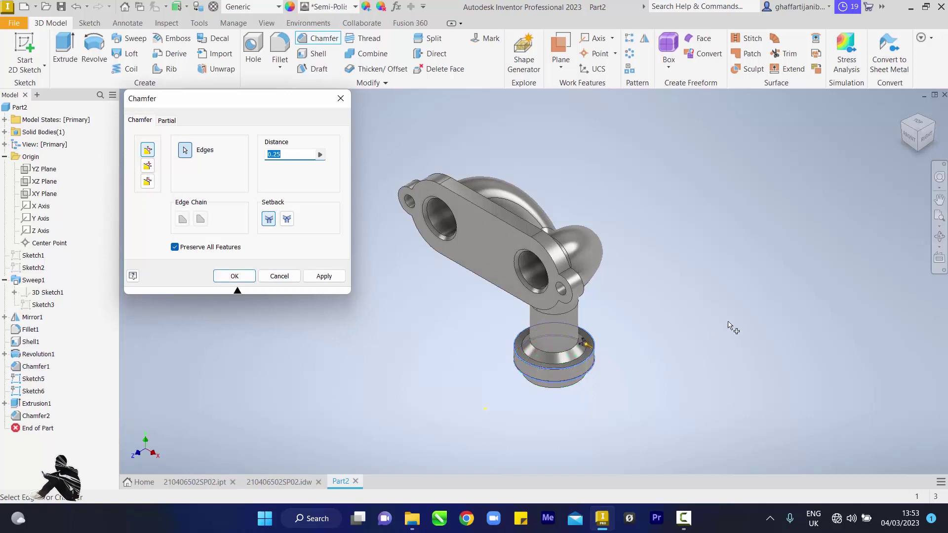
{"action": "middle_click_drag", "start_coordinate": [716, 336], "coordinate": [566, 376], "text": "shift"}
{"action": "left_click", "coordinate": [563, 376]}
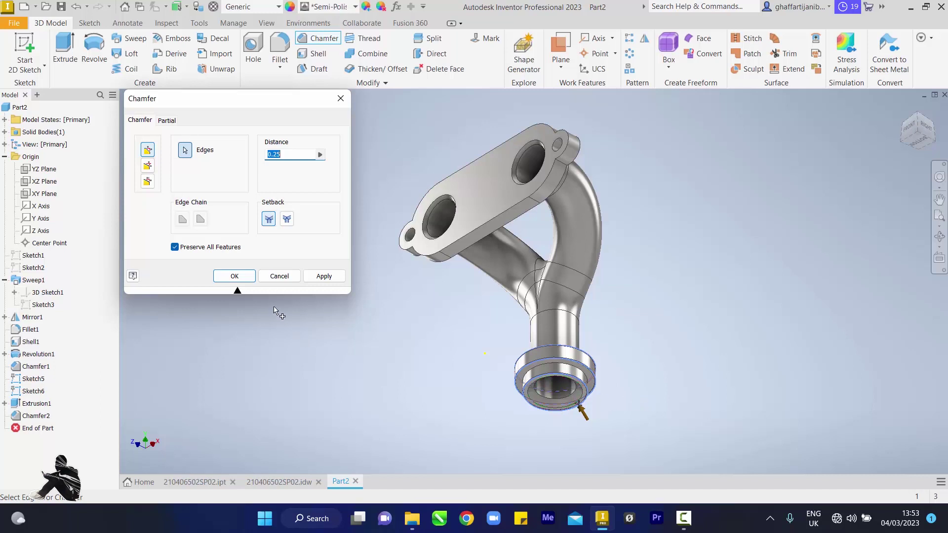
{"action": "left_click", "coordinate": [235, 276]}
{"action": "key", "text": "F6"}
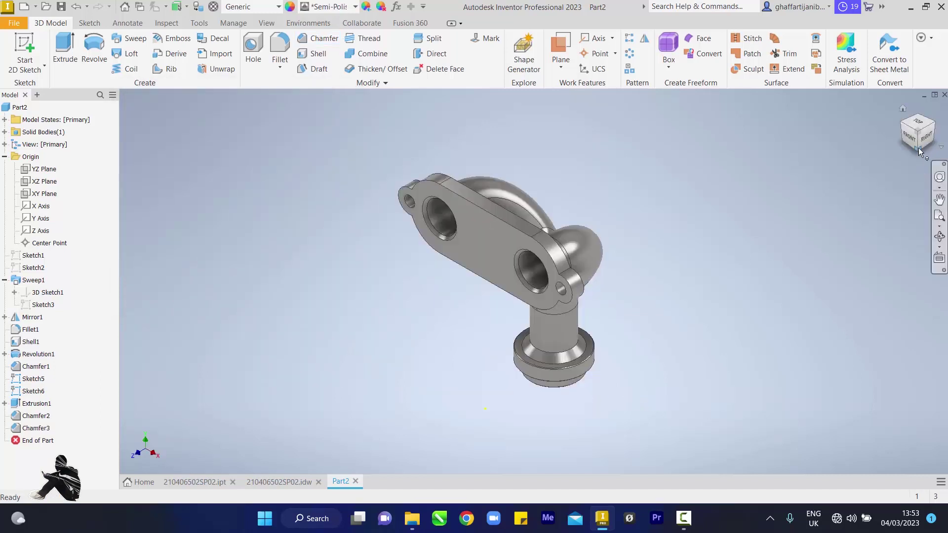
Fillet the four edges where the bolt ears meet the flange body with a 5 mm radius.
{"action": "left_click", "coordinate": [274, 47]}
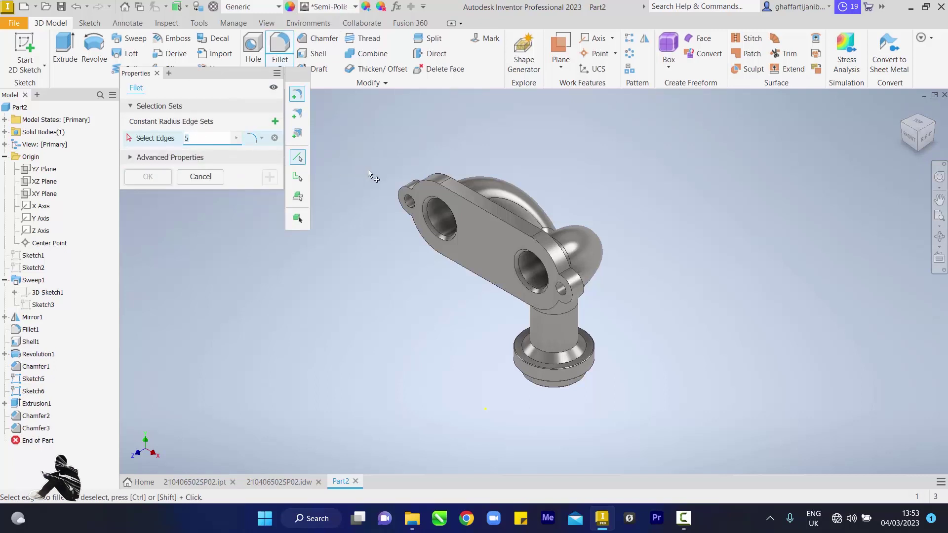
{"action": "mouse_move", "coordinate": [931, 139]}
{"action": "left_click", "coordinate": [567, 273]}
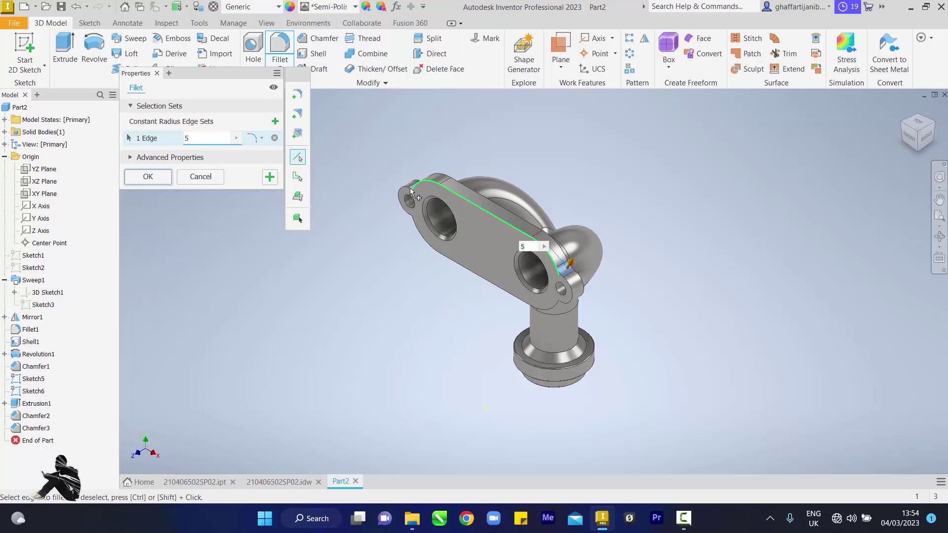
{"action": "mouse_move", "coordinate": [869, 130]}
{"action": "middle_mouse_down", "text": "shift"}
{"action": "mouse_move", "coordinate": [830, 168]}
{"action": "mouse_move", "coordinate": [563, 217]}
{"action": "middle_mouse_up", "text": "shift"}
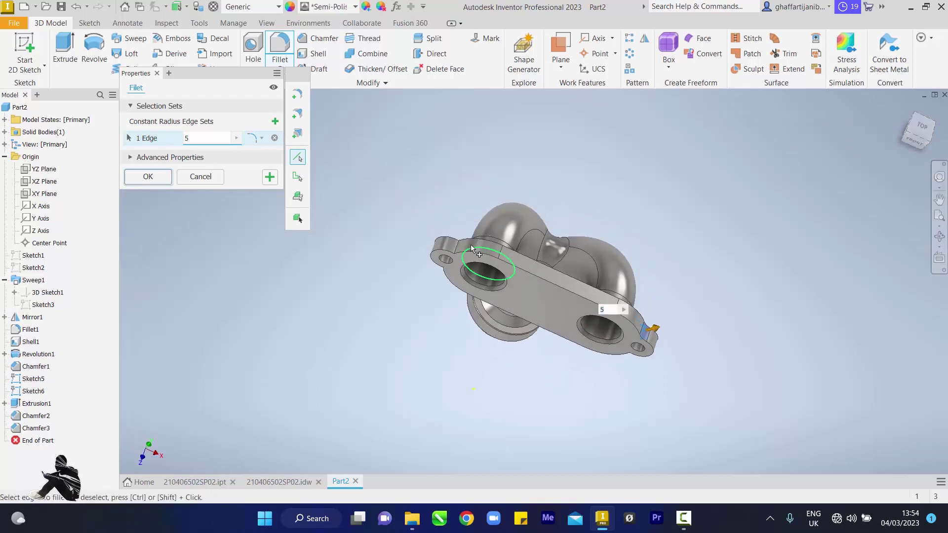
{"action": "left_click", "coordinate": [458, 249]}
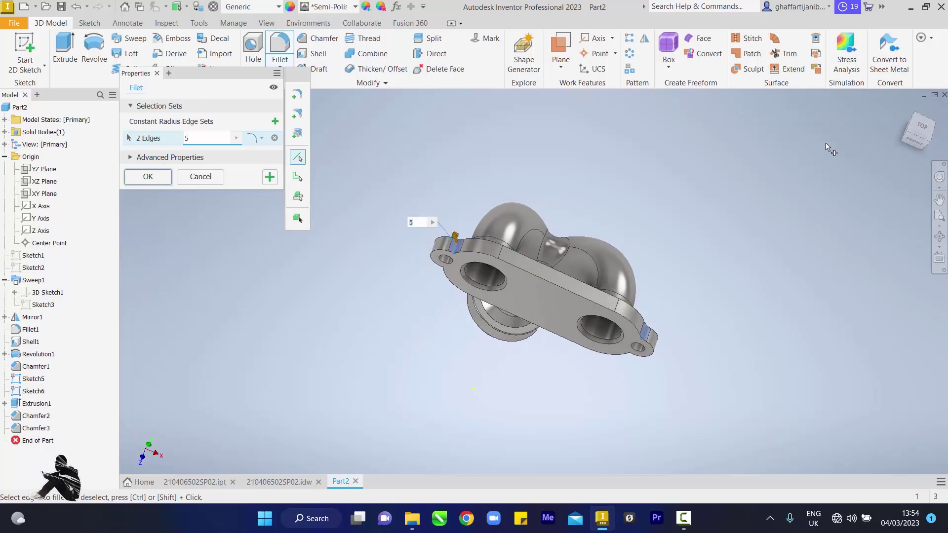
{"action": "mouse_move", "coordinate": [913, 132]}
{"action": "middle_mouse_down", "text": "shift"}
{"action": "mouse_move", "coordinate": [869, 177]}
{"action": "mouse_move", "coordinate": [787, 173]}
{"action": "middle_mouse_up", "text": "shift"}
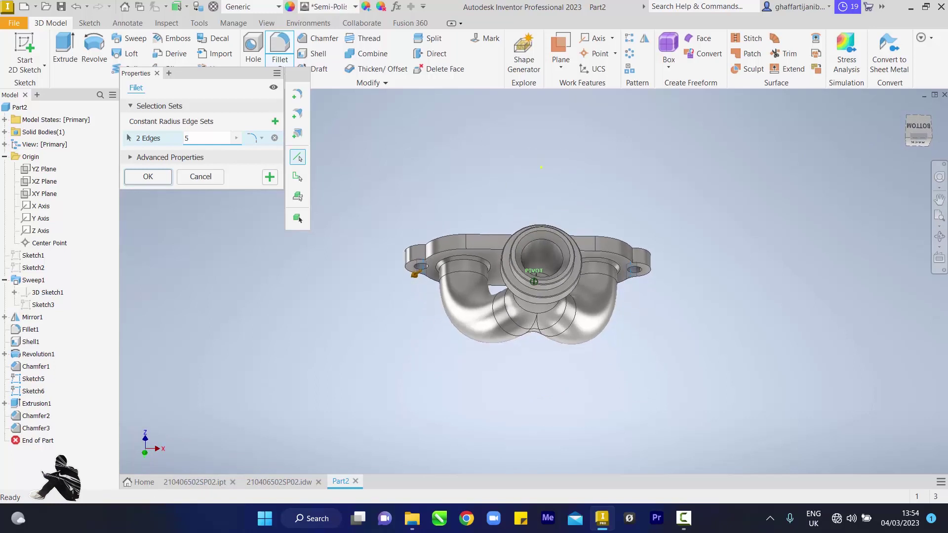
{"action": "left_click", "coordinate": [638, 253]}
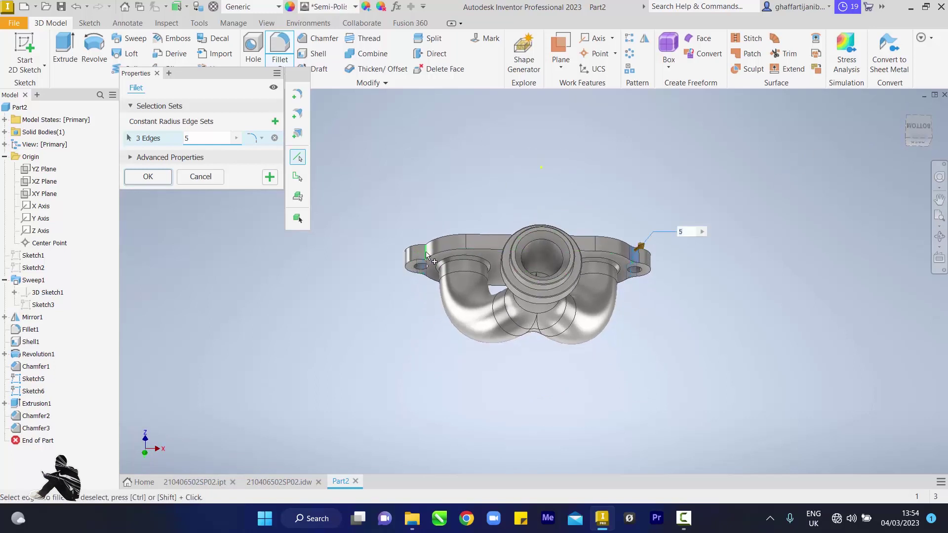
{"action": "left_click", "coordinate": [420, 257]}
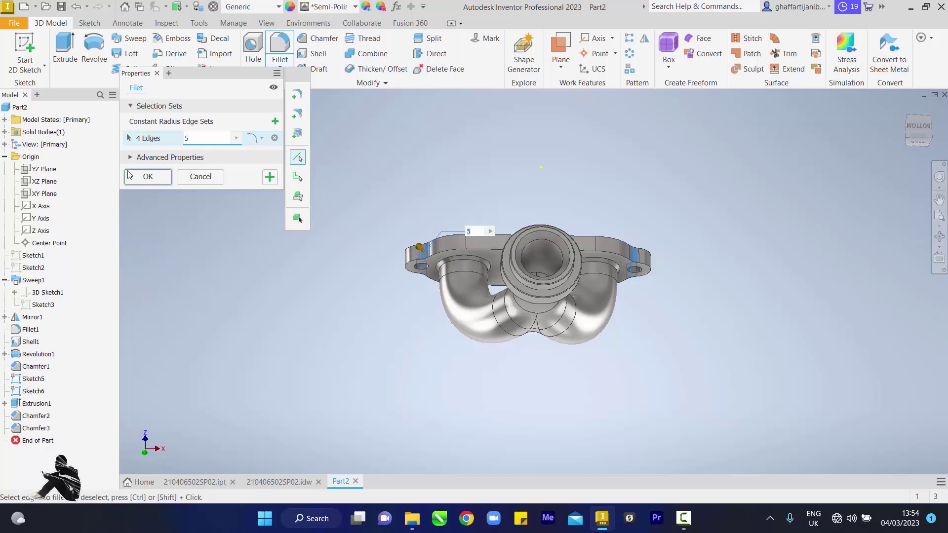
{"action": "left_click", "coordinate": [148, 176]}
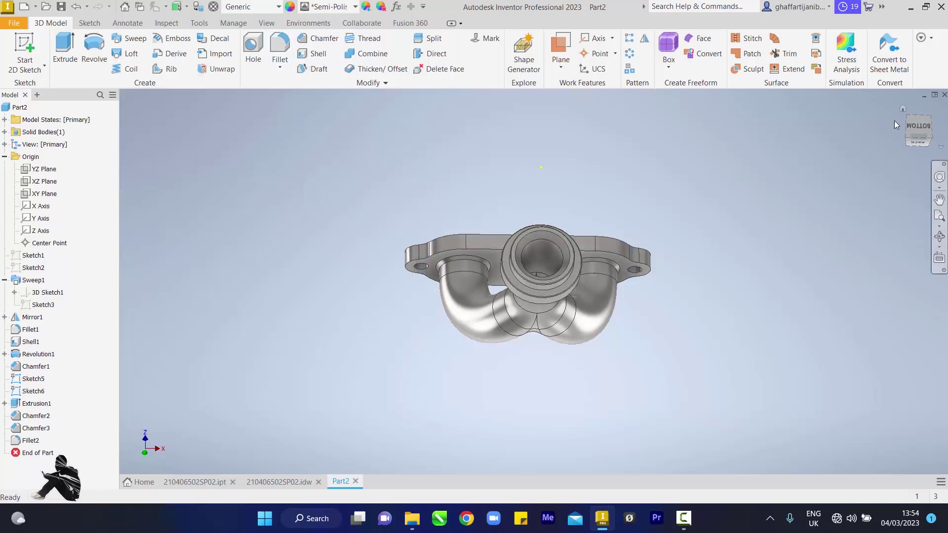
Chamfer the flange's outer perimeter edges, including around the bolt ears, by 0.25 mm.
{"action": "left_click", "coordinate": [901, 108]}
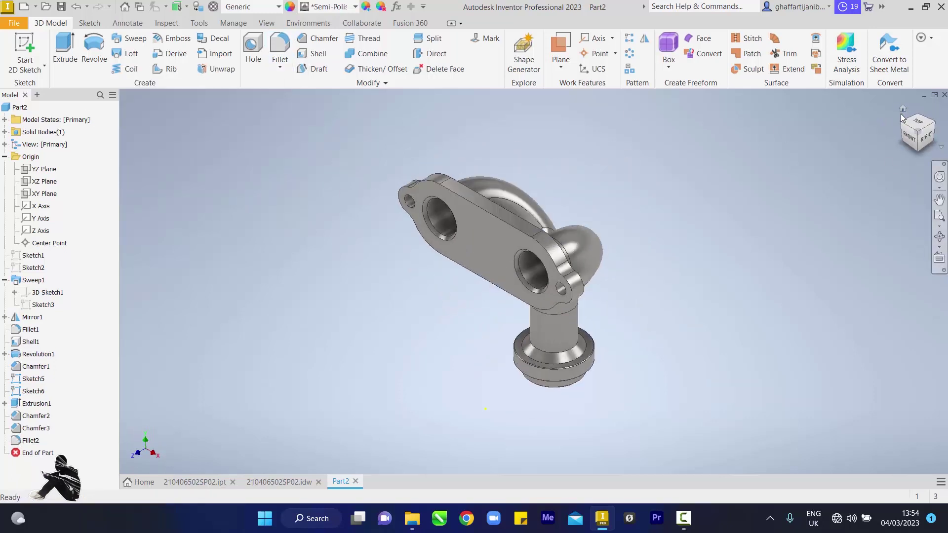
{"action": "left_click", "coordinate": [324, 40]}
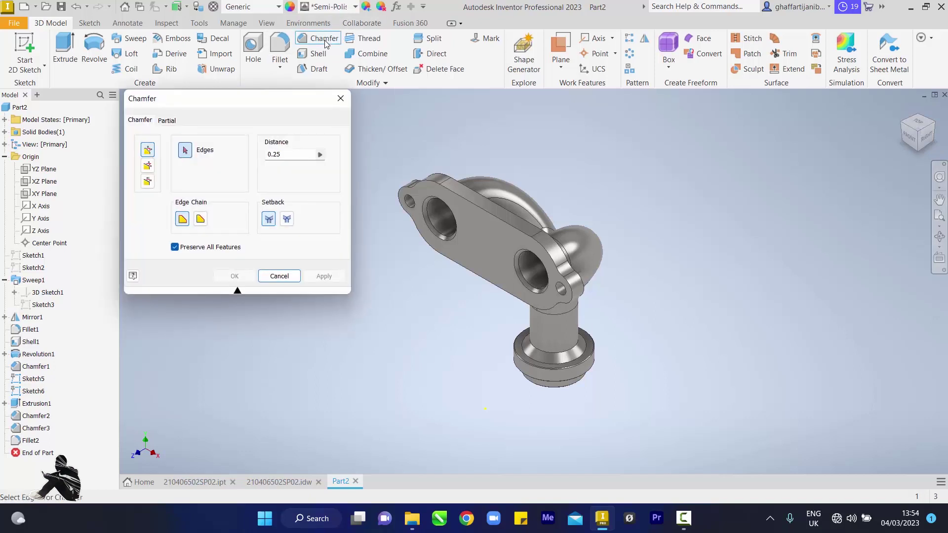
{"action": "left_click", "coordinate": [455, 193]}
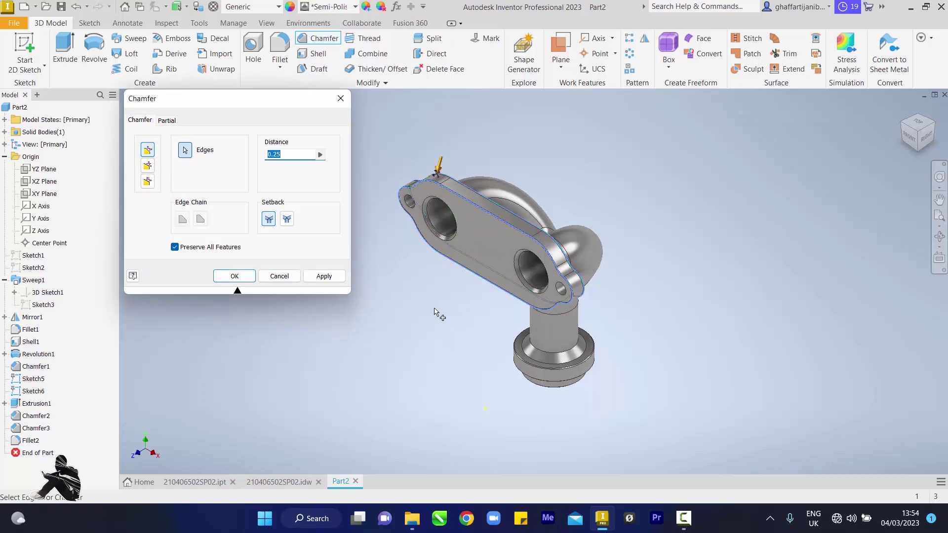
{"action": "left_click", "coordinate": [235, 277]}
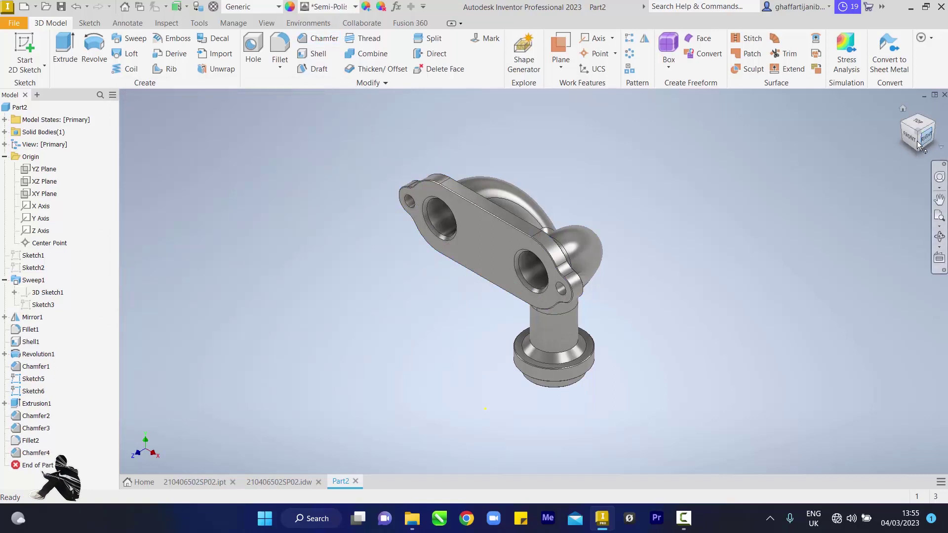